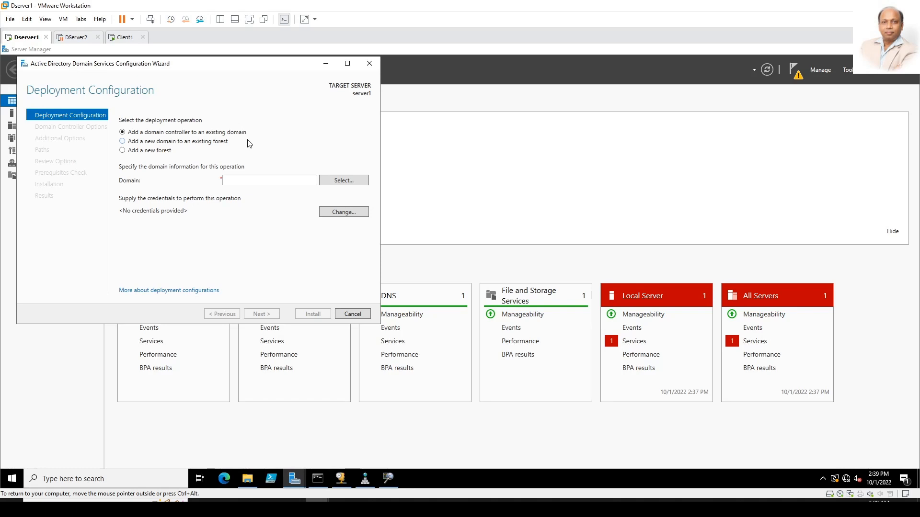
Step: Create a new forest named avinsoffice.com at the Windows Server 2016 functional level
{"action": "left_click", "coordinate": [150, 150]}
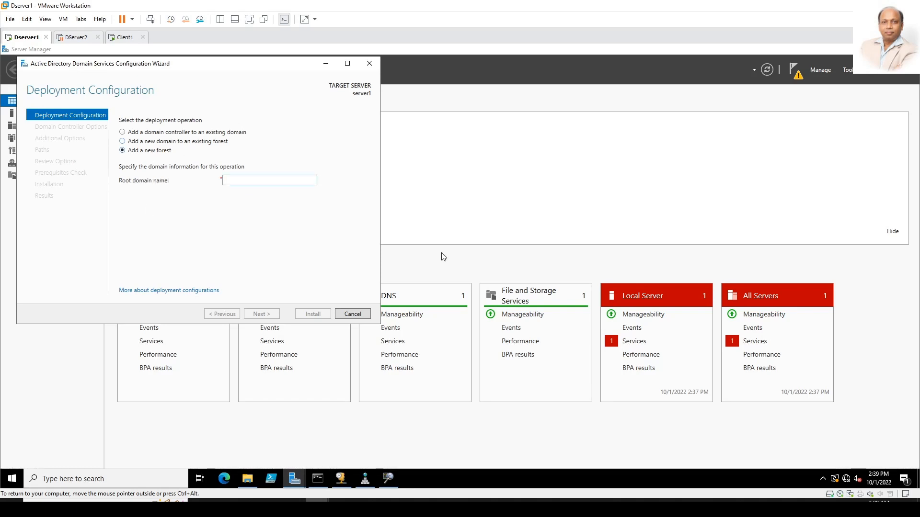
{"action": "type", "text": "avinsoffice.com"}
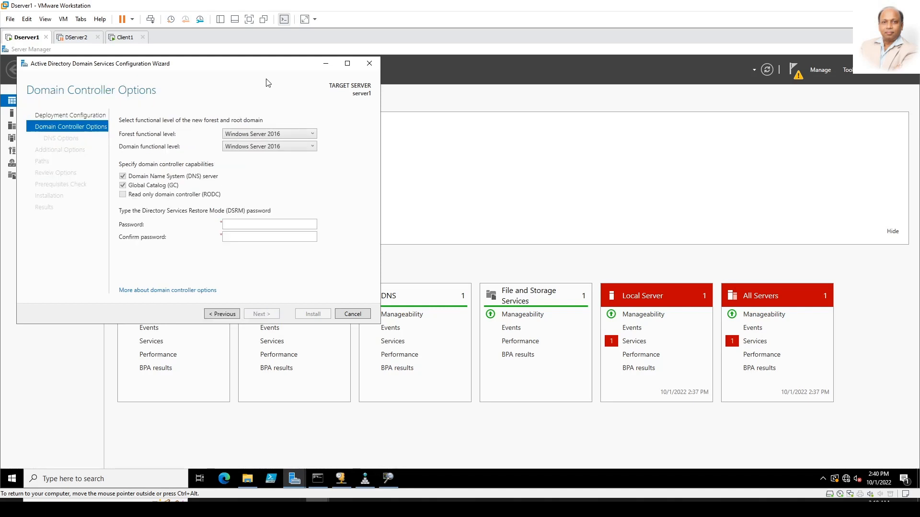
{"action": "key", "text": "alt+Down"}
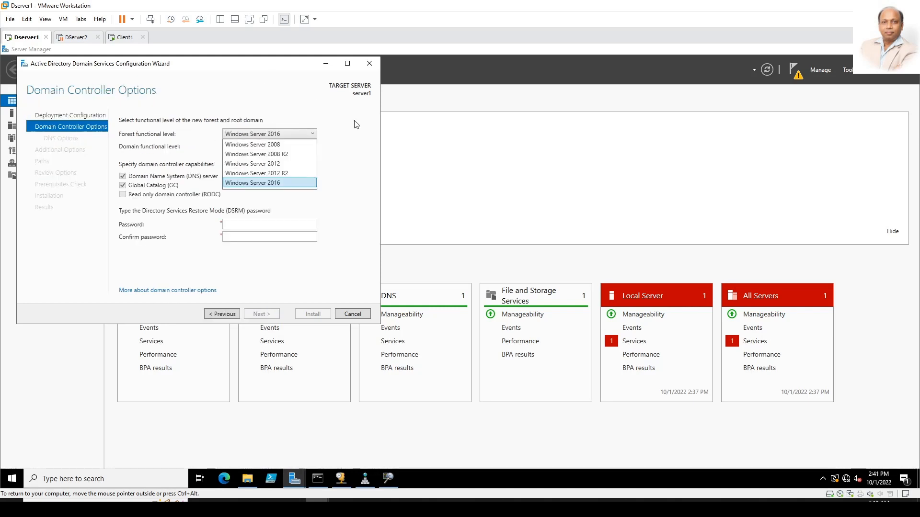
{"action": "left_click", "coordinate": [262, 185]}
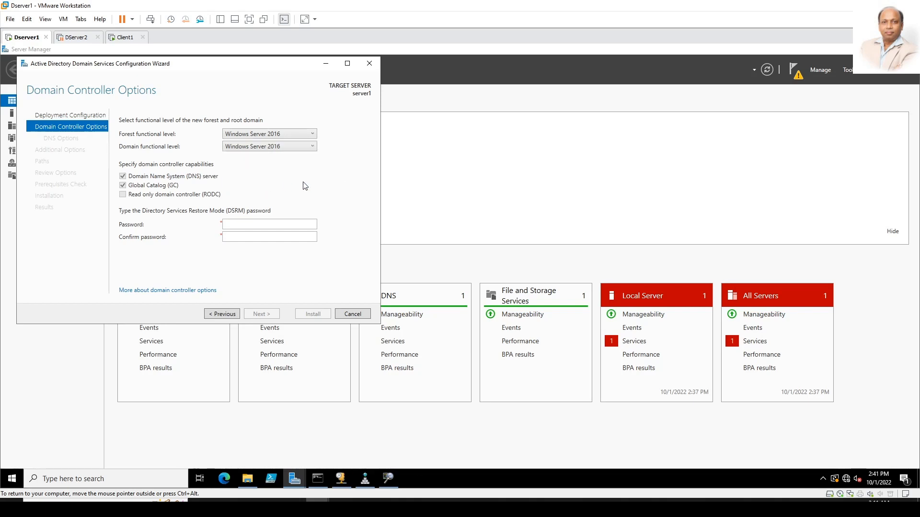
Step: Enter and confirm the Directory Services Restore Mode password
{"action": "left_click", "coordinate": [248, 224]}
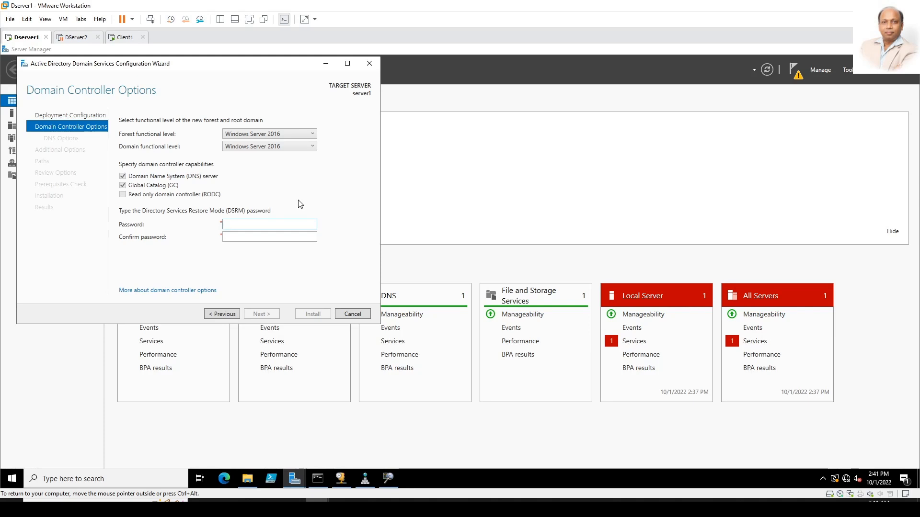
{"action": "type", "text": "Pa$$w0rd1"}
{"action": "key", "text": "Tab"}
{"action": "type", "text": "Pa$$w0rd1"}
{"action": "key", "text": "Return"}
Step: Pass the additional options, paths and prerequisite checks, then start the installation
{"action": "left_click", "coordinate": [268, 314]}
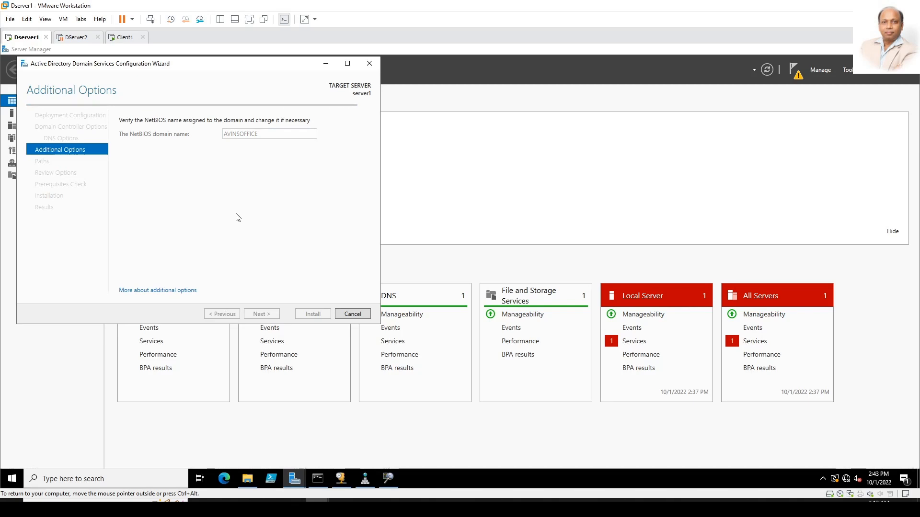
{"action": "key", "text": "Return"}
{"action": "left_click", "coordinate": [258, 314]}
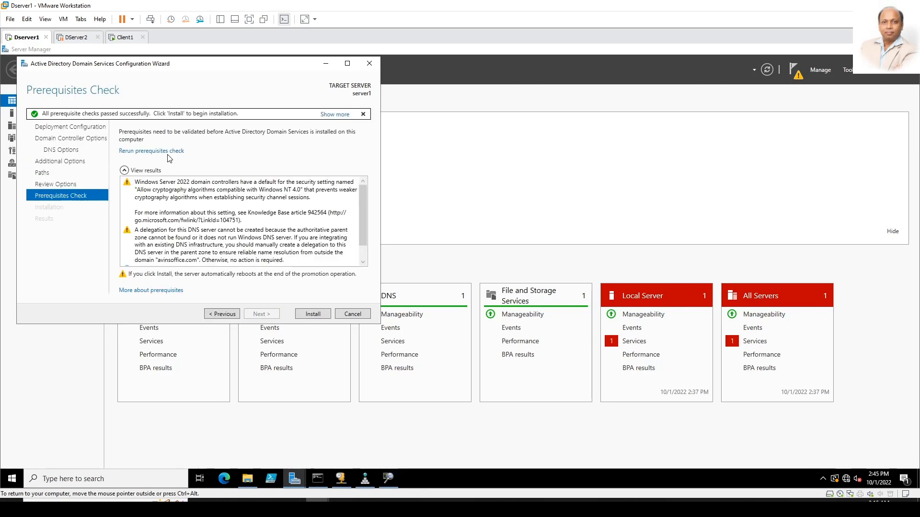
{"action": "left_click", "coordinate": [221, 198]}
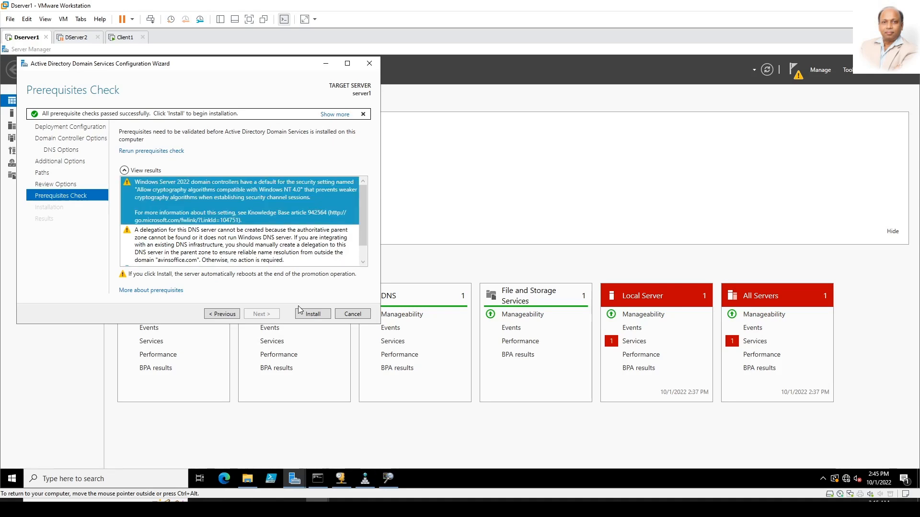
{"action": "left_click", "coordinate": [313, 315]}
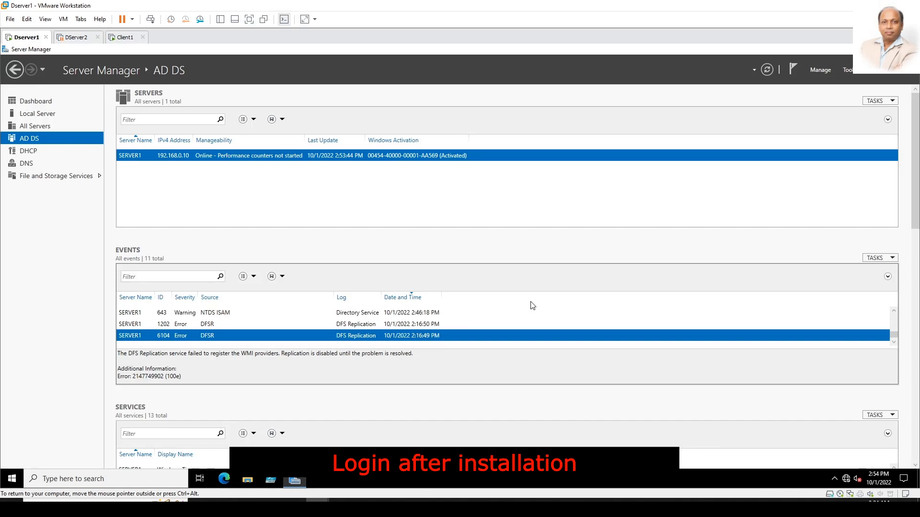
Step: Launch Event Viewer with eventvwr.exe from an administrator command prompt and maximize it
{"action": "key", "text": "super+r"}
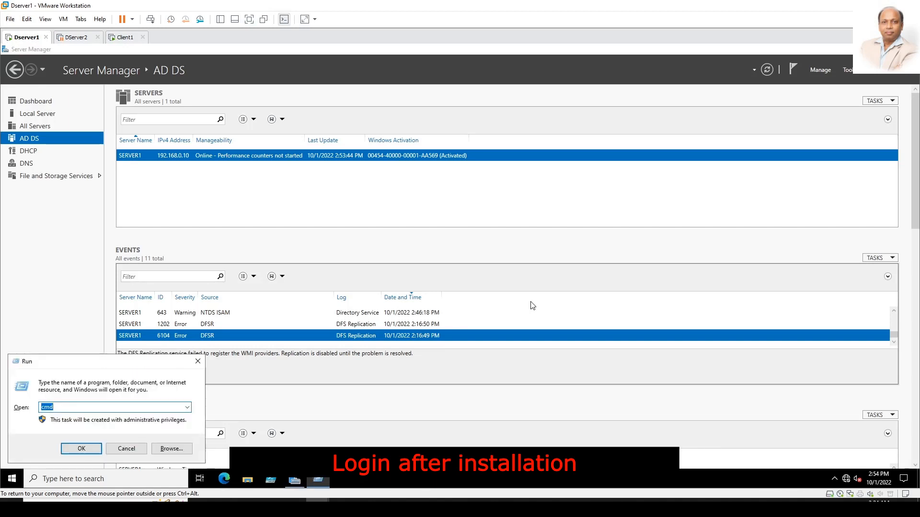
{"action": "key", "text": "Return"}
{"action": "type", "text": "eventvwr.exe"}
{"action": "key", "text": "Return"}
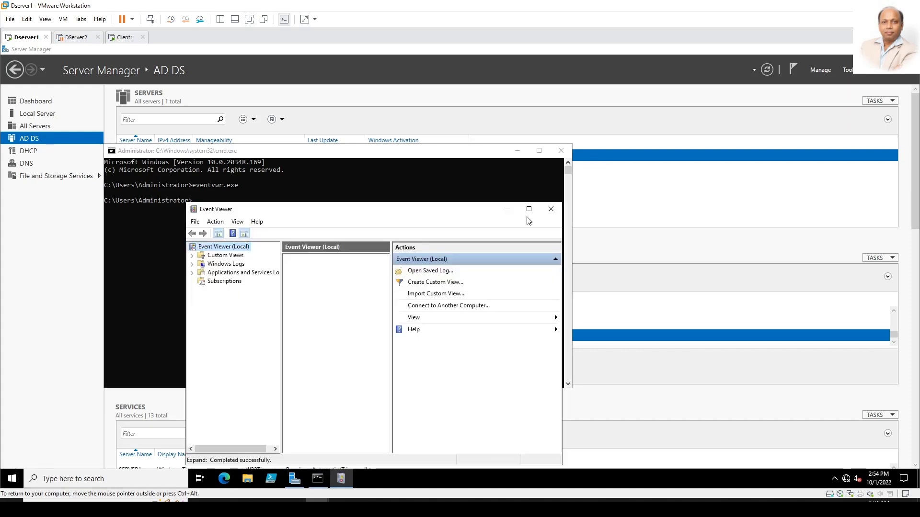
{"action": "left_click", "coordinate": [529, 208]}
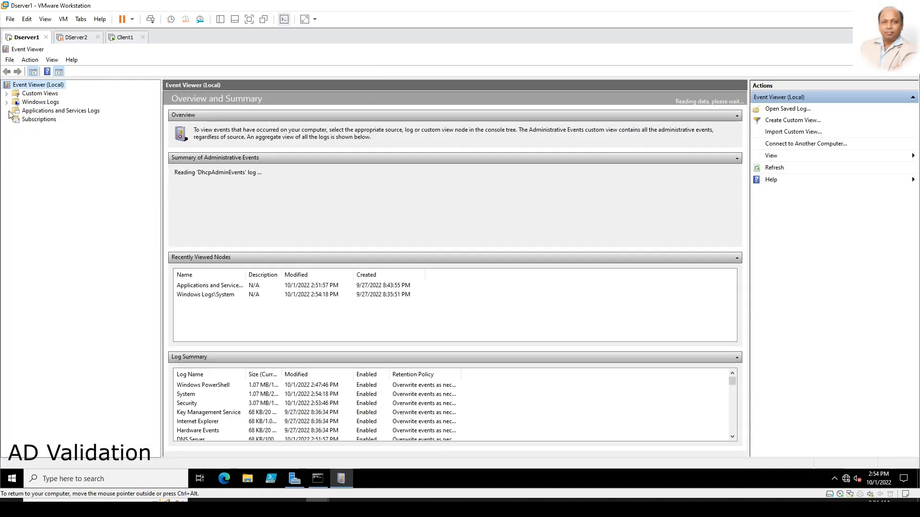
Step: In the Directory Service log, read the database-attached event and event 2013 about index rebuilding
{"action": "left_click", "coordinate": [79, 111]}
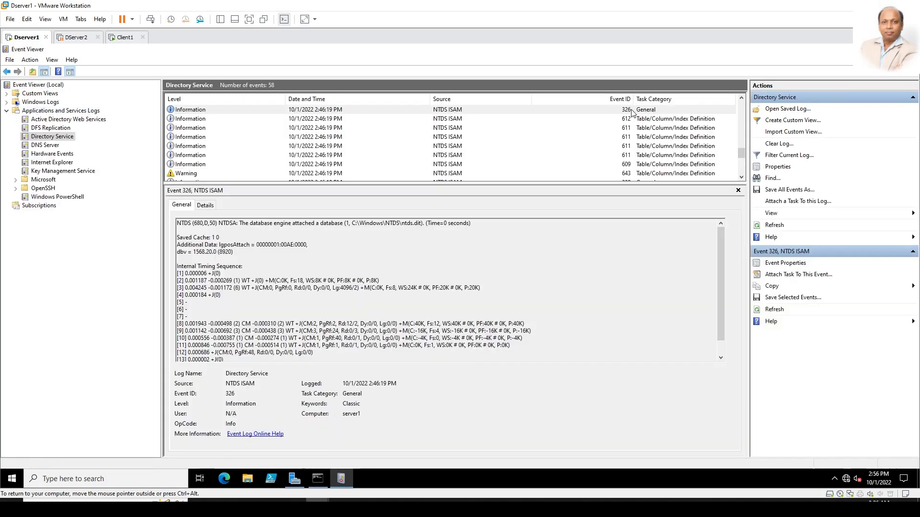
{"action": "left_click", "coordinate": [632, 111]}
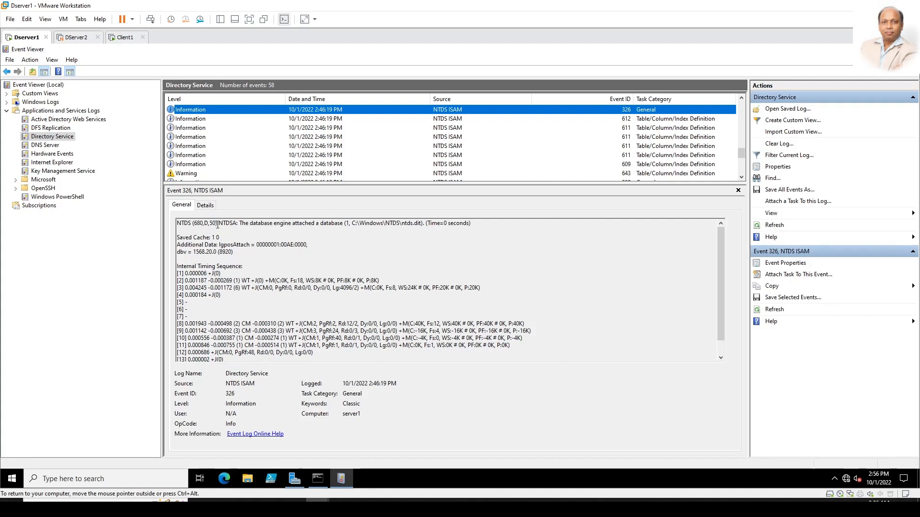
{"action": "left_click_drag", "start_coordinate": [218, 225], "coordinate": [488, 223]}
{"action": "left_click", "coordinate": [488, 222]}
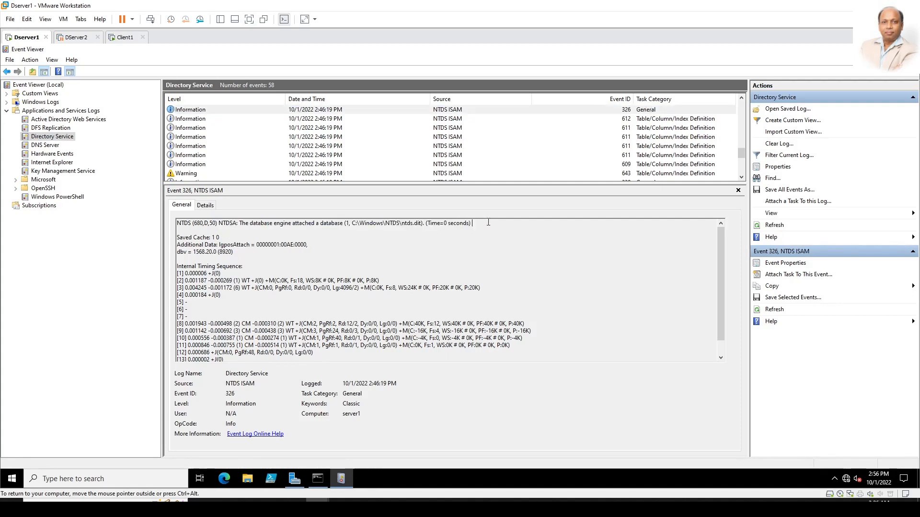
{"action": "left_click", "coordinate": [341, 112]}
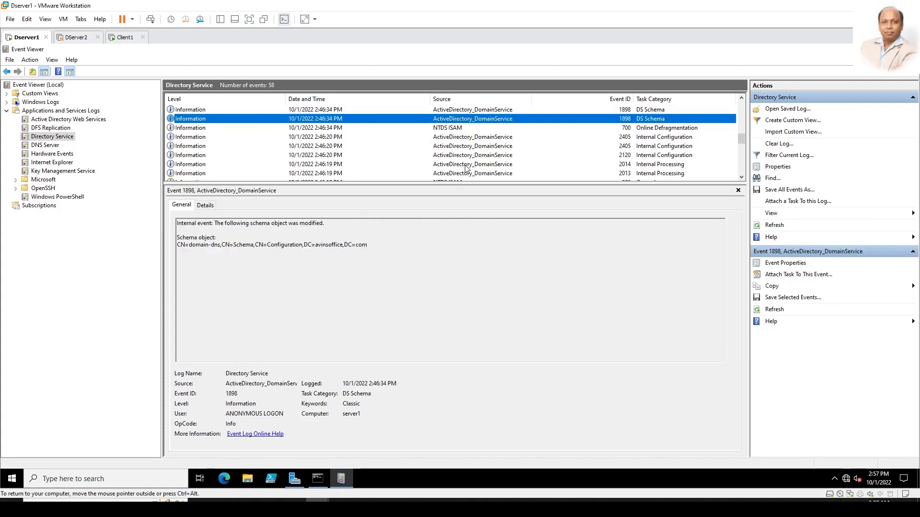
{"action": "scroll", "coordinate": [466, 166], "scroll_direction": "down", "scroll_amount": 1}
{"action": "left_click", "coordinate": [467, 147]}
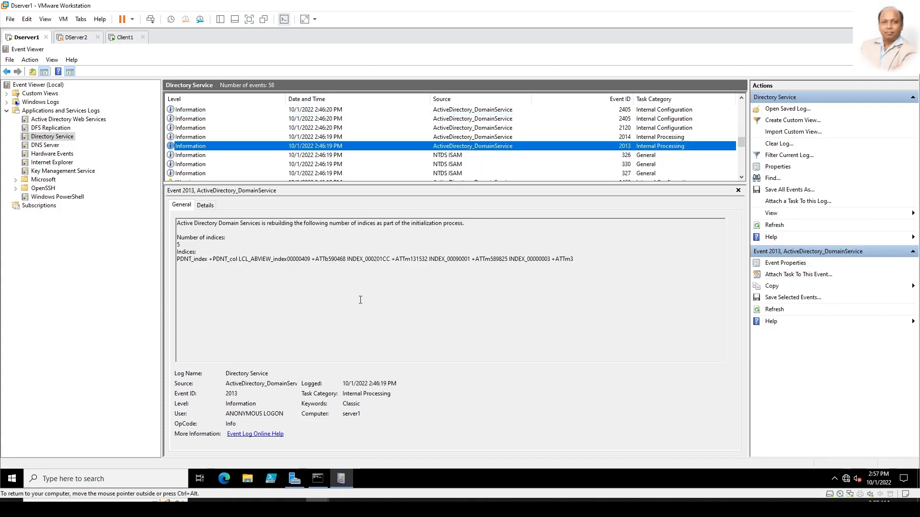
{"action": "left_click_drag", "start_coordinate": [266, 224], "coordinate": [438, 228]}
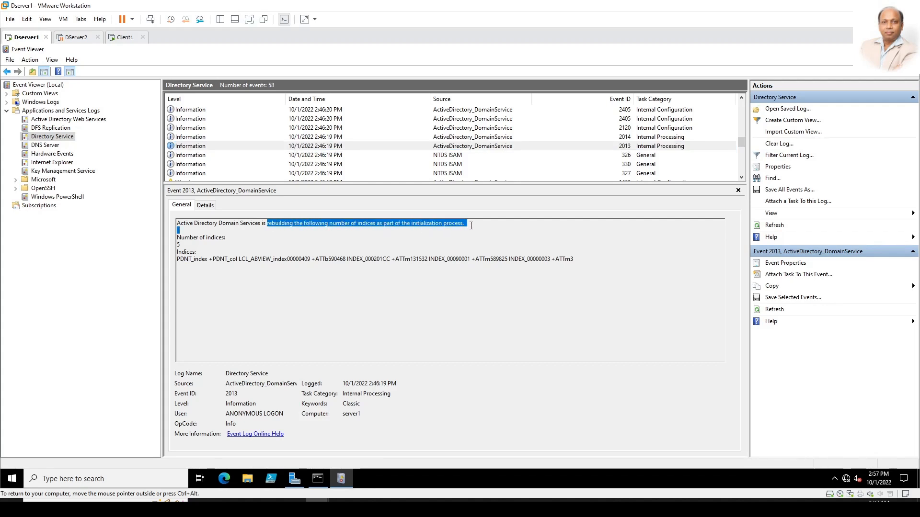
{"action": "left_click", "coordinate": [437, 229]}
Step: Read events 2120 and 1404 on Recycle Bin, schema, startup and the intersite topology generator
{"action": "left_click", "coordinate": [201, 128]}
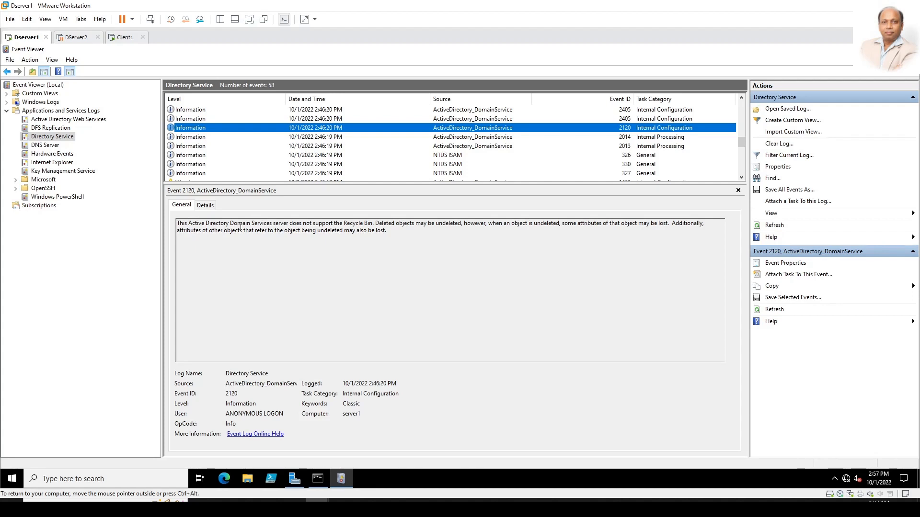
{"action": "left_click_drag", "start_coordinate": [288, 227], "coordinate": [372, 227]}
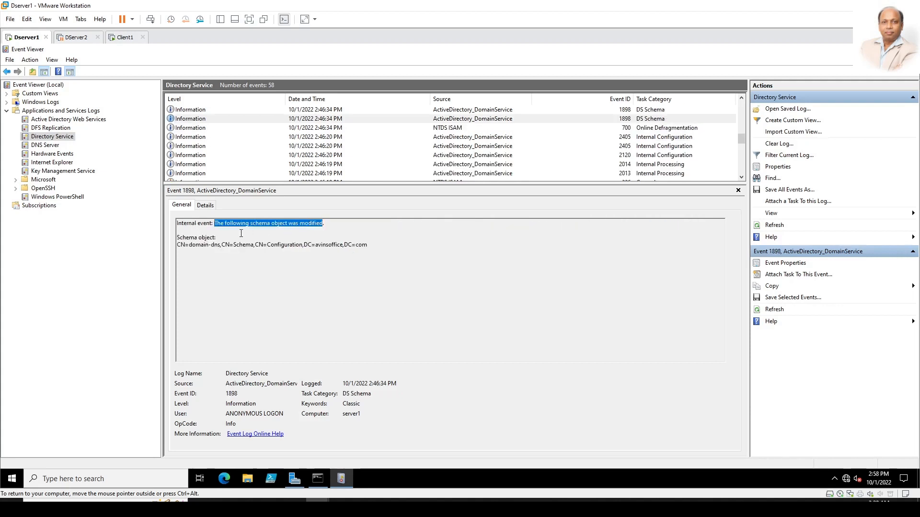
{"action": "left_click_drag", "start_coordinate": [214, 224], "coordinate": [339, 225]}
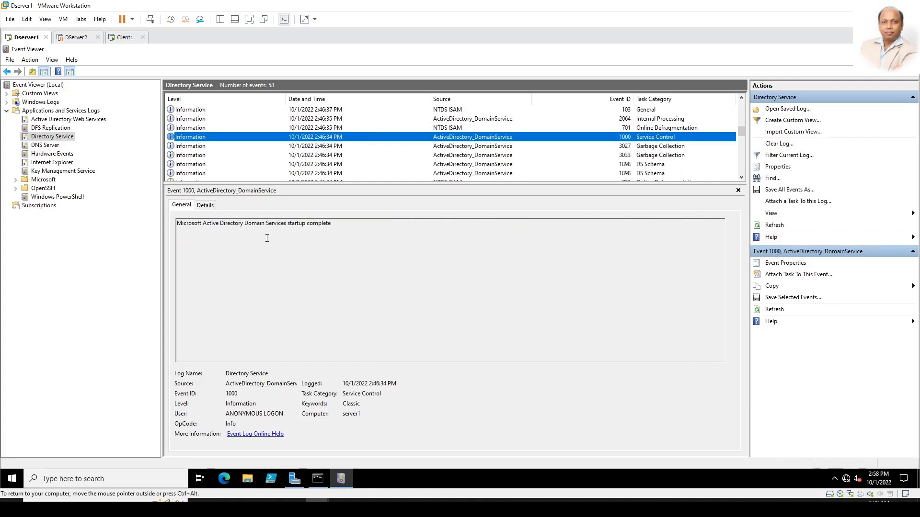
{"action": "left_click_drag", "start_coordinate": [230, 227], "coordinate": [334, 225]}
{"action": "left_click", "coordinate": [333, 226]}
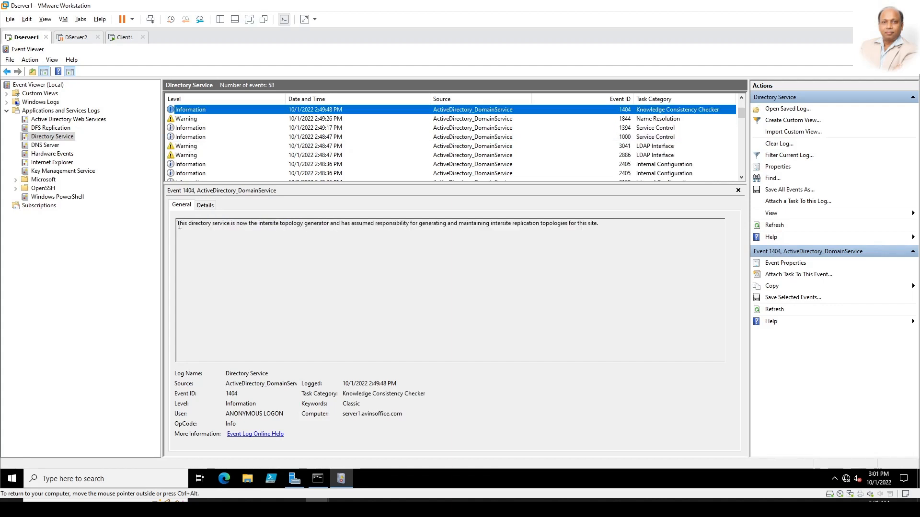
{"action": "left_click_drag", "start_coordinate": [178, 224], "coordinate": [599, 223]}
Step: Review the Active Directory Web Services events for the NTDS and GC instances and event 1006
{"action": "left_click", "coordinate": [642, 218]}
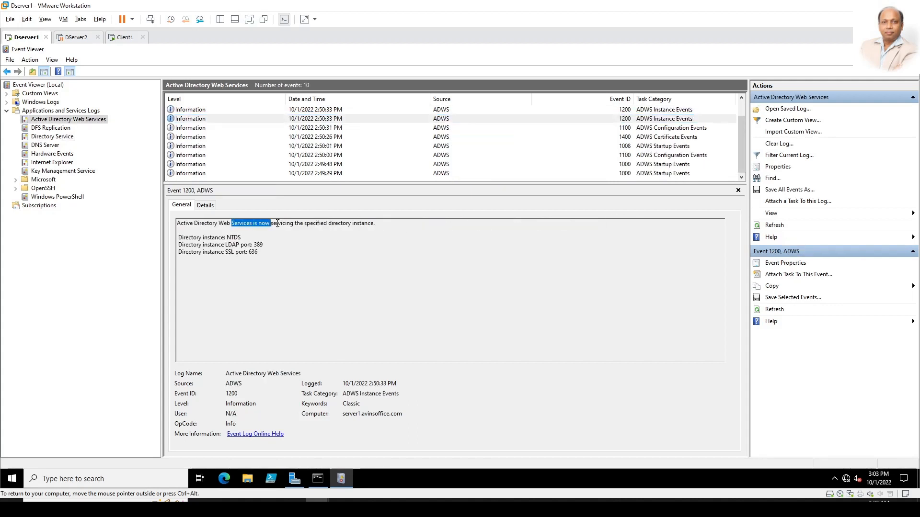
{"action": "left_click_drag", "start_coordinate": [271, 223], "coordinate": [373, 224]}
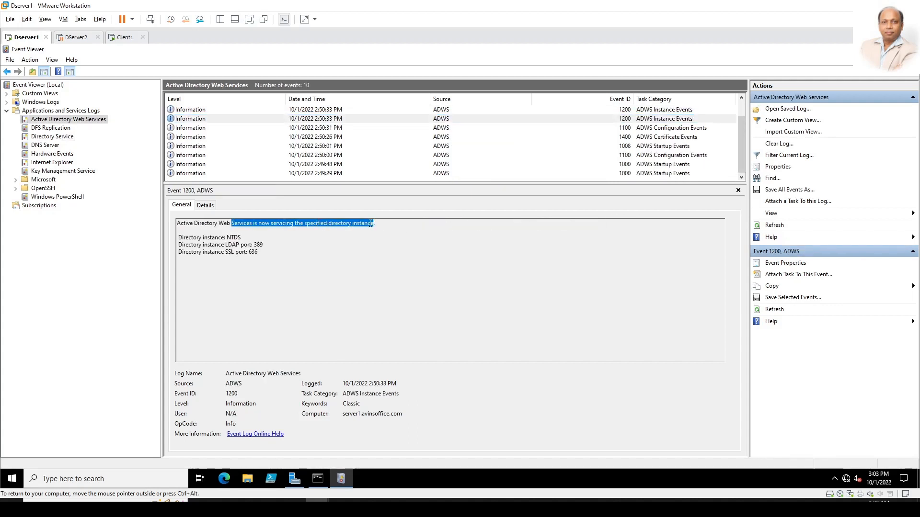
{"action": "left_click", "coordinate": [389, 244]}
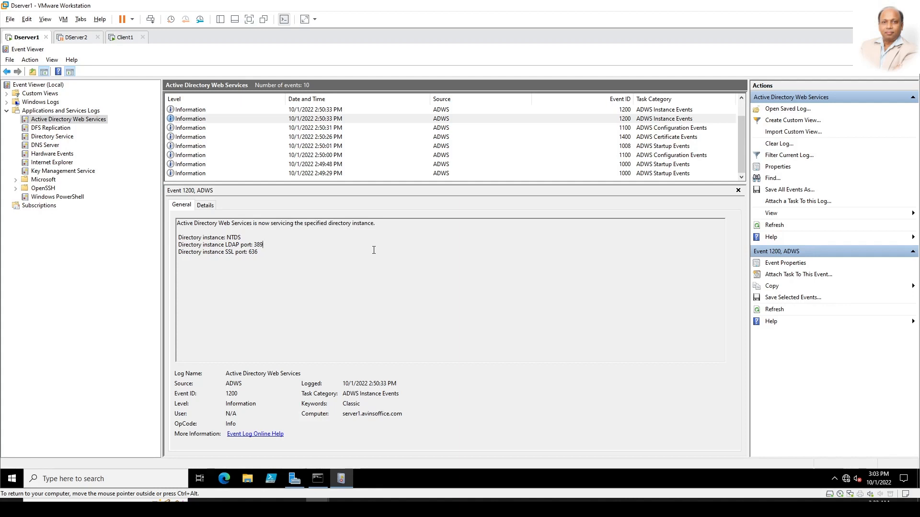
{"action": "left_click", "coordinate": [194, 110]}
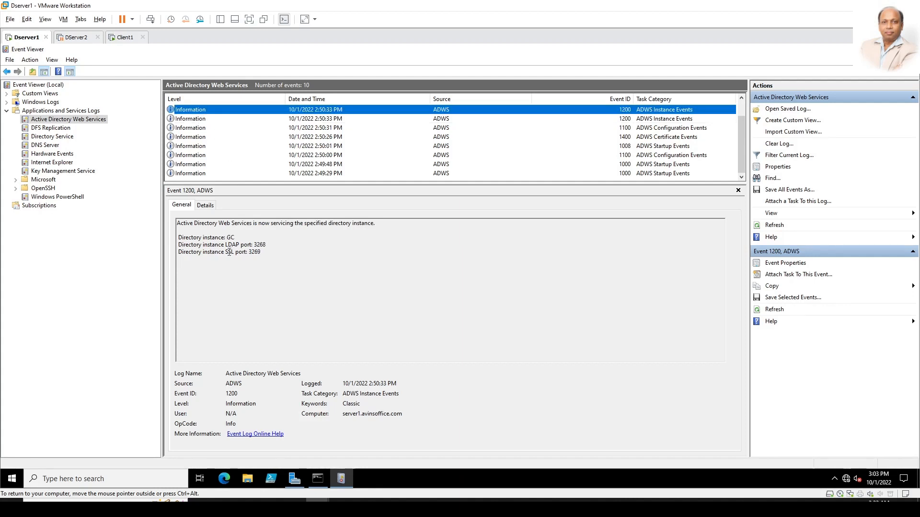
{"action": "left_click_drag", "start_coordinate": [260, 224], "coordinate": [374, 226]}
{"action": "left_click", "coordinate": [367, 264]}
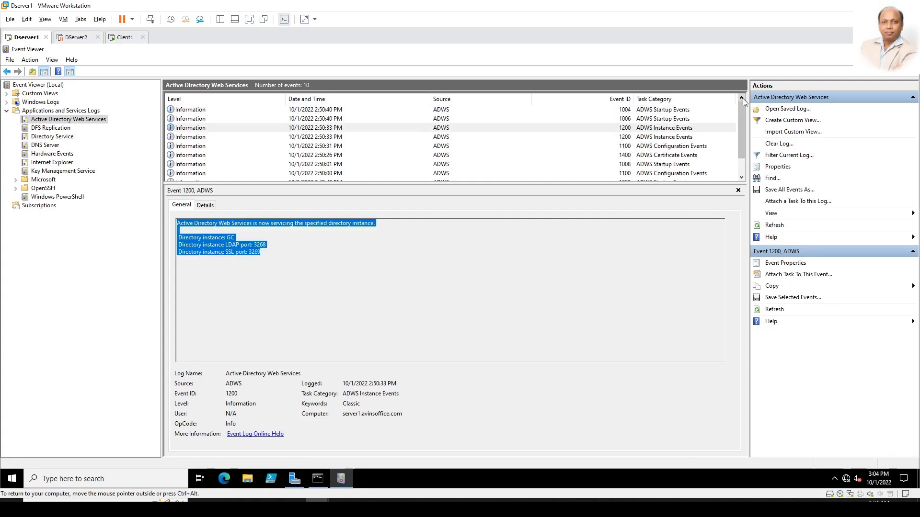
{"action": "left_click", "coordinate": [664, 120]}
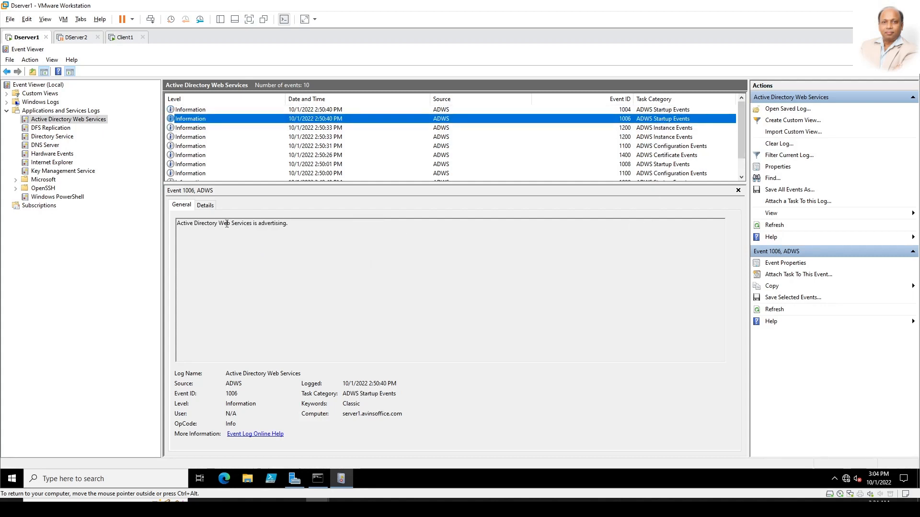
{"action": "left_click_drag", "start_coordinate": [294, 225], "coordinate": [177, 224]}
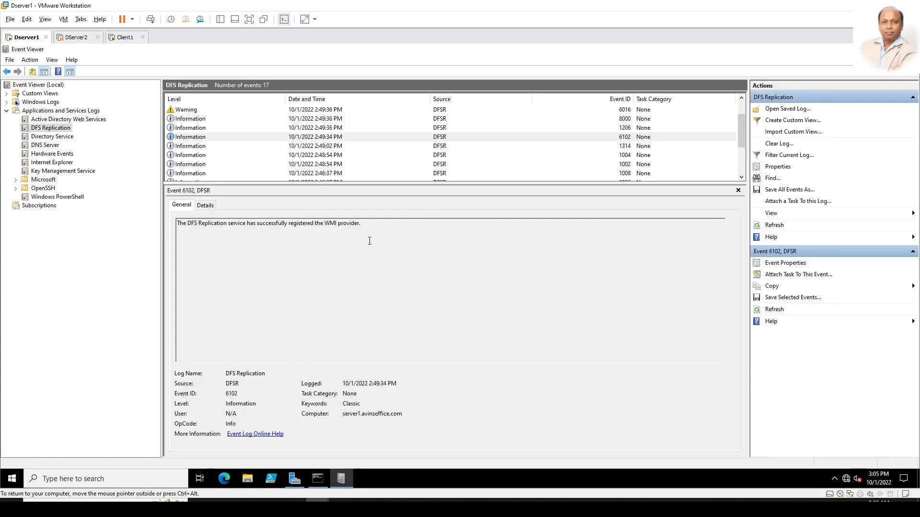
Step: Read events 1206, 8000 and 1210 about the domain controller, SYSVOL migration and RPC listener
{"action": "left_click", "coordinate": [309, 128]}
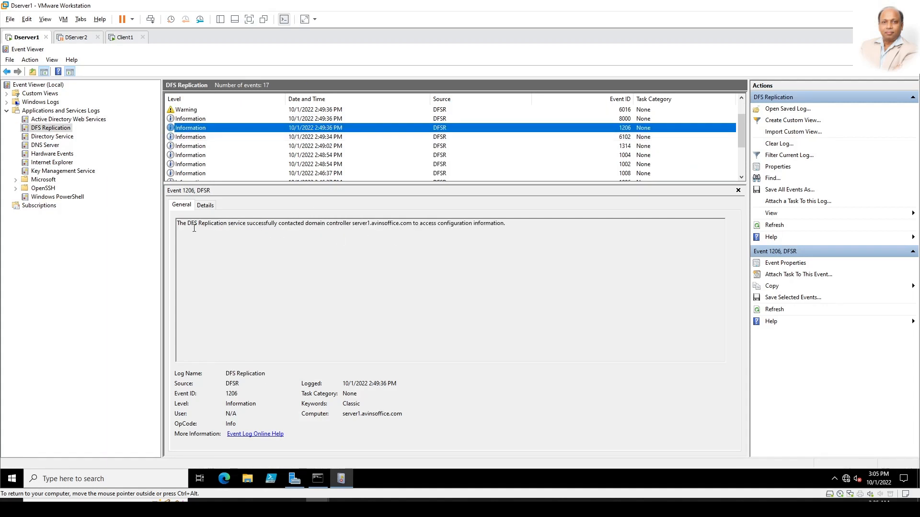
{"action": "left_click_drag", "start_coordinate": [178, 224], "coordinate": [503, 259]}
{"action": "left_click", "coordinate": [255, 329]}
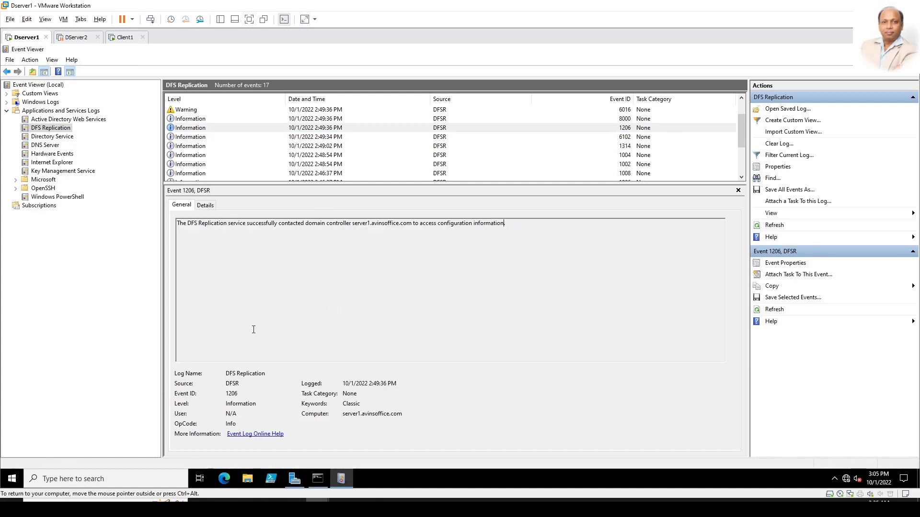
{"action": "left_click", "coordinate": [198, 119]}
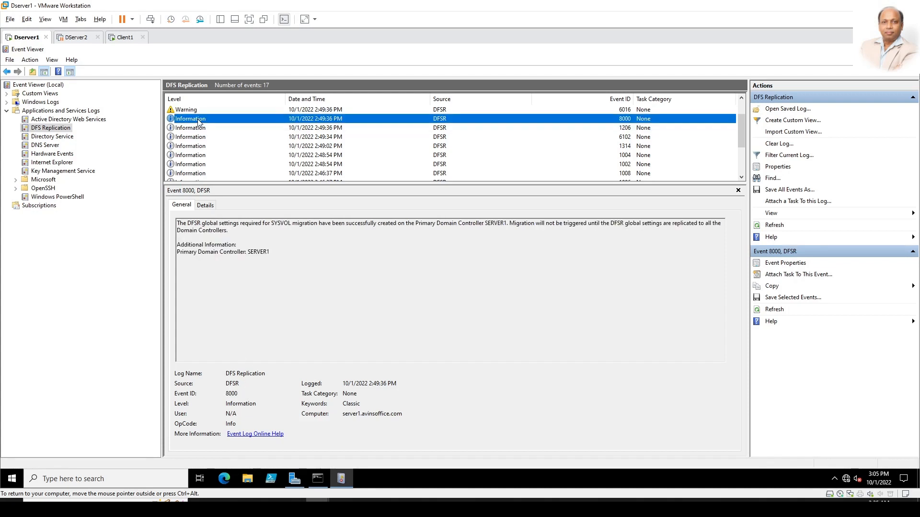
{"action": "left_click", "coordinate": [202, 225]}
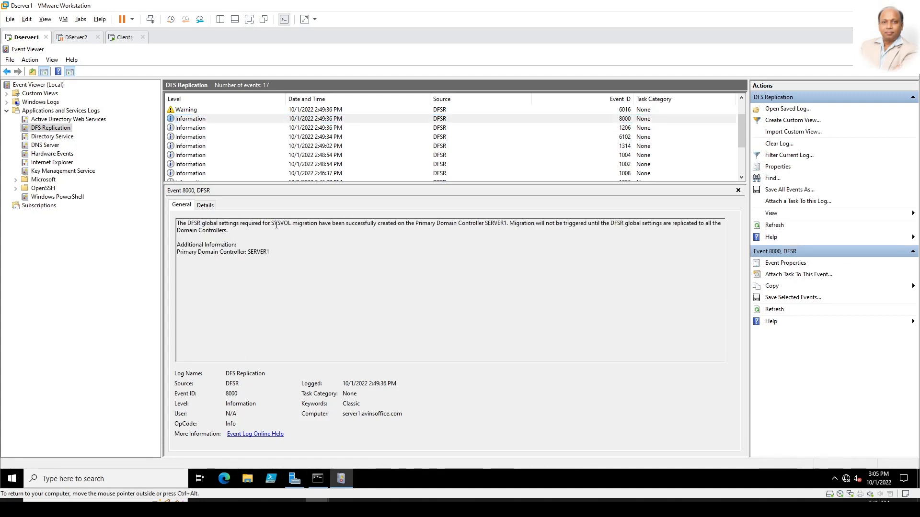
{"action": "left_click_drag", "start_coordinate": [292, 225], "coordinate": [499, 224]}
{"action": "left_click", "coordinate": [226, 138]}
{"action": "left_click", "coordinate": [194, 128]}
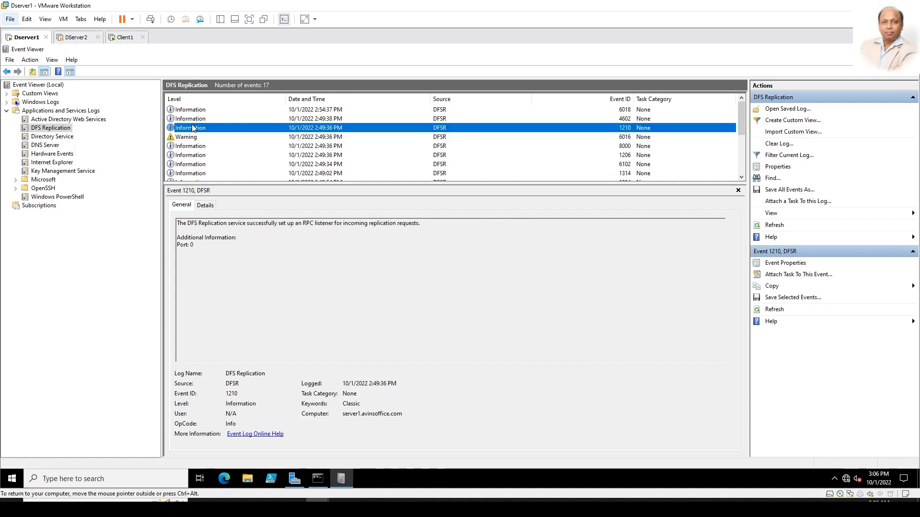
{"action": "left_click_drag", "start_coordinate": [264, 226], "coordinate": [424, 225]}
{"action": "left_click", "coordinate": [446, 253]}
Step: Read DFS Replication event 4602 about SYSVOL initialisation and the designated primary member
{"action": "left_click", "coordinate": [197, 118]}
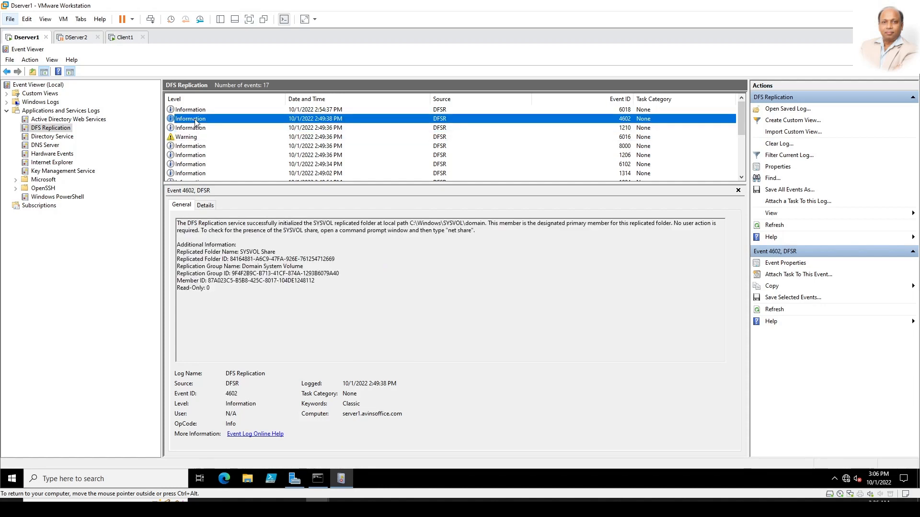
{"action": "left_click", "coordinate": [261, 273]}
{"action": "left_click_drag", "start_coordinate": [187, 224], "coordinate": [334, 224]}
{"action": "left_click_drag", "start_coordinate": [408, 224], "coordinate": [494, 225]}
{"action": "left_click", "coordinate": [513, 248]}
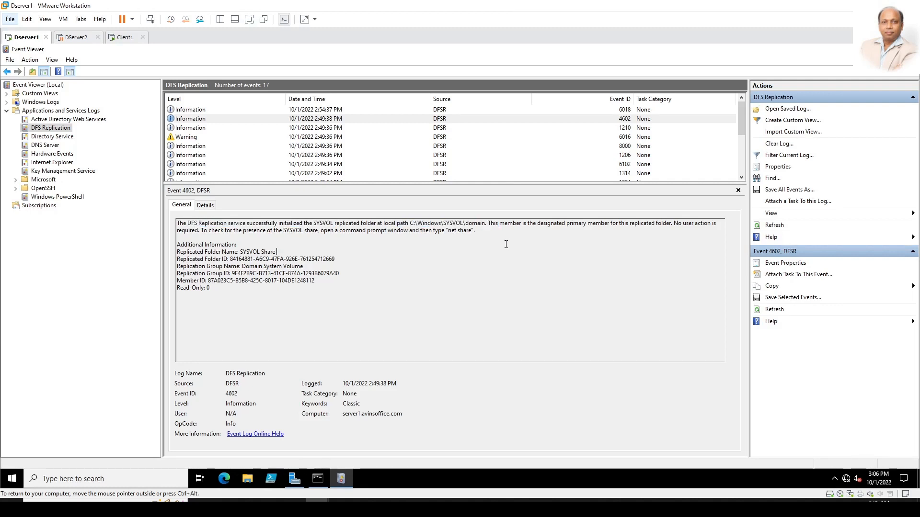
{"action": "left_click_drag", "start_coordinate": [528, 224], "coordinate": [667, 225]}
{"action": "left_click_drag", "start_coordinate": [200, 231], "coordinate": [476, 232]}
Step: Open the DNS Server log and read event 4500 on the ForestDnsZones partition creation
{"action": "left_click", "coordinate": [45, 145]}
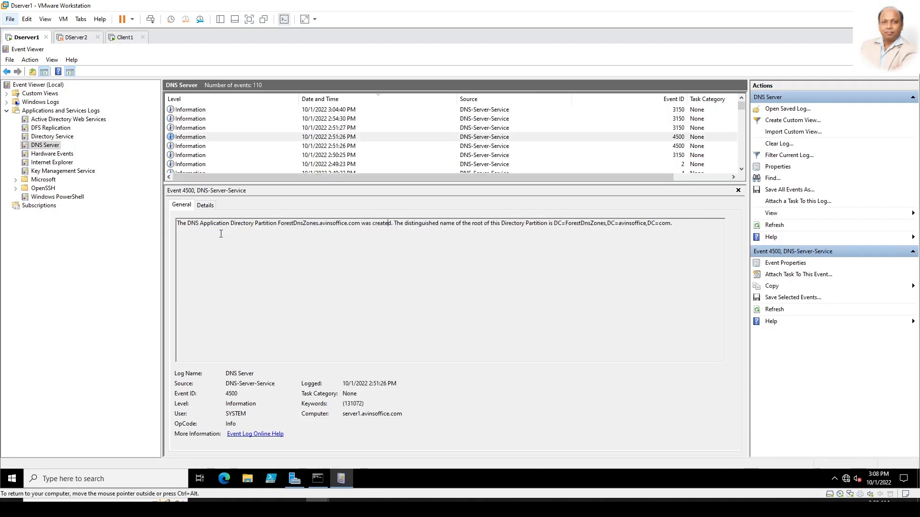
{"action": "left_click_drag", "start_coordinate": [178, 224], "coordinate": [722, 223]}
{"action": "left_click", "coordinate": [516, 286]}
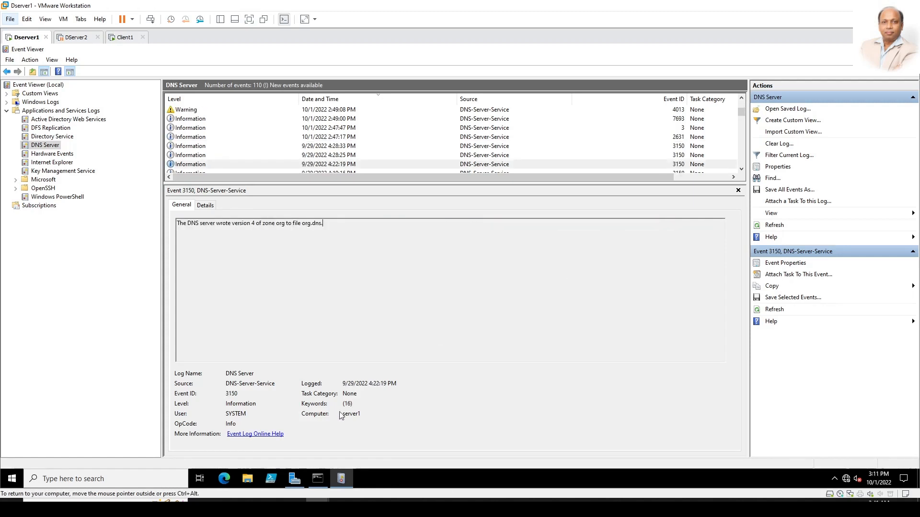
Step: Run net share and inspect the listed shares down to SYSVOL
{"action": "left_click", "coordinate": [318, 479]}
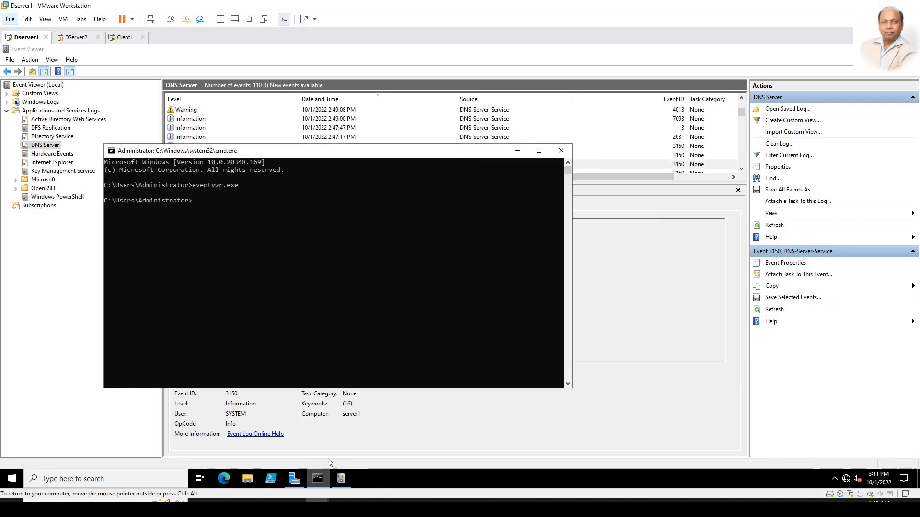
{"action": "type", "text": "net share"}
{"action": "key", "text": "Return"}
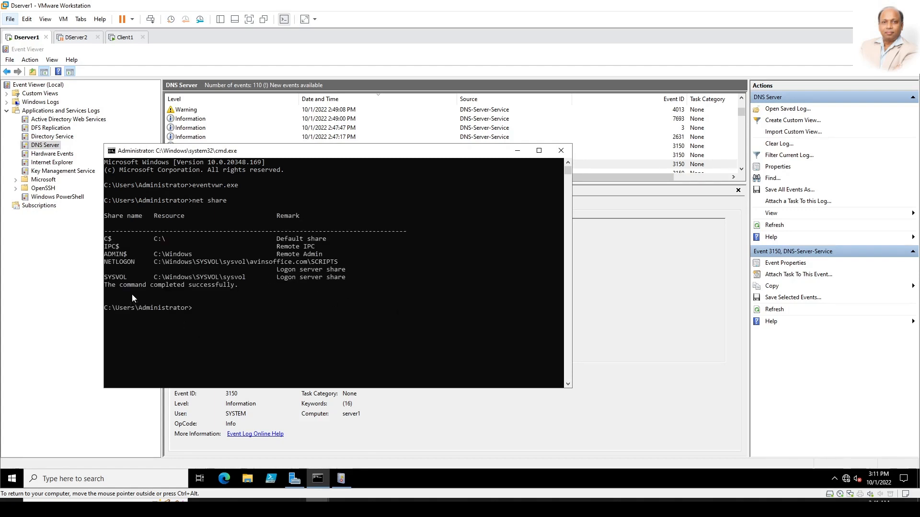
{"action": "left_click_drag", "start_coordinate": [121, 254], "coordinate": [111, 238]}
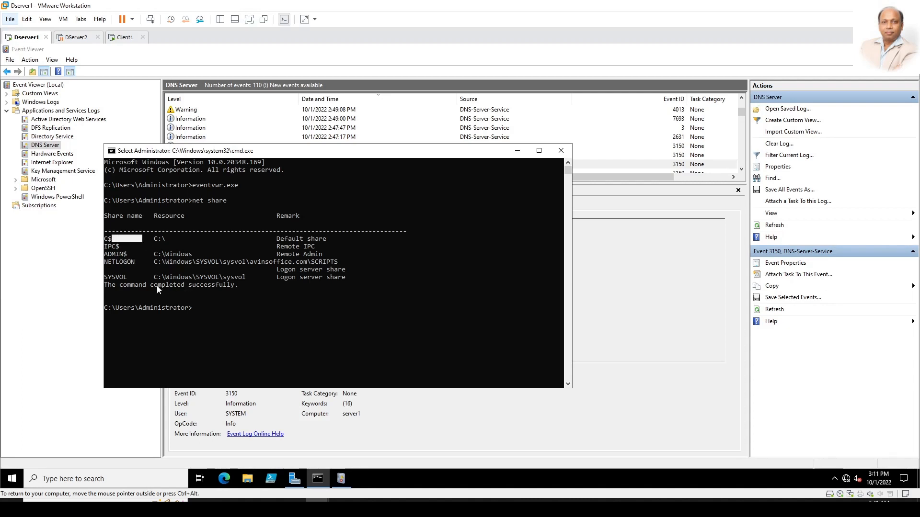
{"action": "left_click_drag", "start_coordinate": [120, 277], "coordinate": [324, 240]}
{"action": "left_click", "coordinate": [325, 246]}
{"action": "left_click_drag", "start_coordinate": [348, 276], "coordinate": [103, 234]}
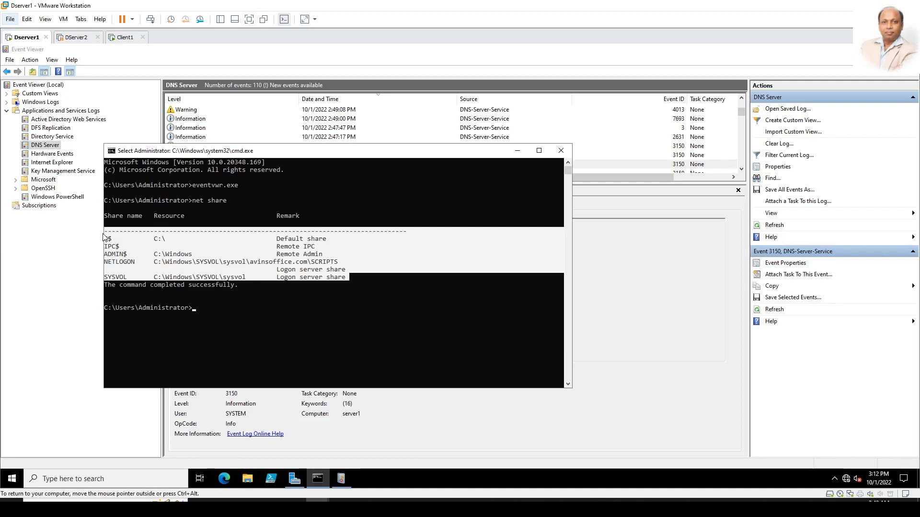
{"action": "left_click", "coordinate": [234, 326]}
Step: Run netdom query fsmo to list the FSMO role holders
{"action": "type", "text": "net"}
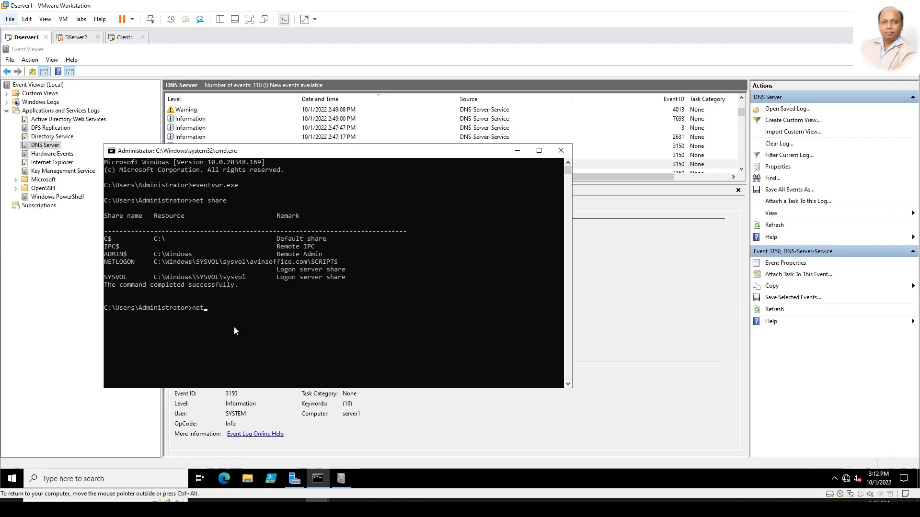
{"action": "type", "text": "don"}
{"action": "key", "text": "BackSpace"}
{"action": "key", "text": "BackSpace"}
{"action": "key", "text": "Return"}
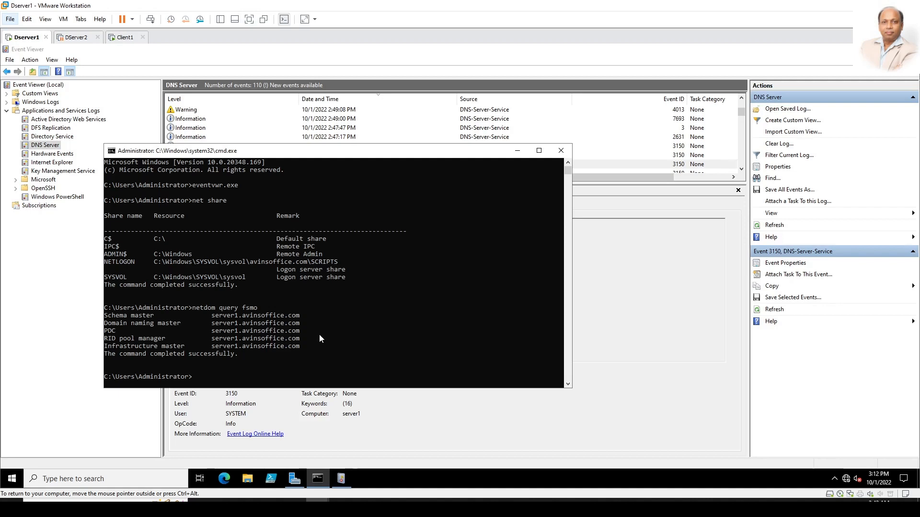
Step: Run dcdiag /test:advertising and confirm SERVER1 passes the Advertising test
{"action": "scroll", "coordinate": [319, 335], "scroll_direction": "down", "scroll_amount": 3}
{"action": "type", "text": "dcd"}
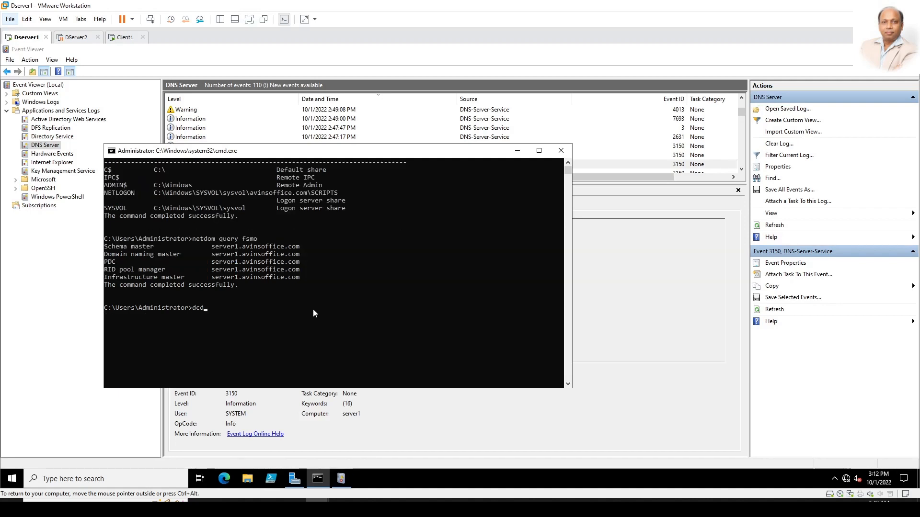
{"action": "type", "text": "iag /test:advertising"}
{"action": "key", "text": "Return"}
{"action": "left_click_drag", "start_coordinate": [240, 270], "coordinate": [355, 272]}
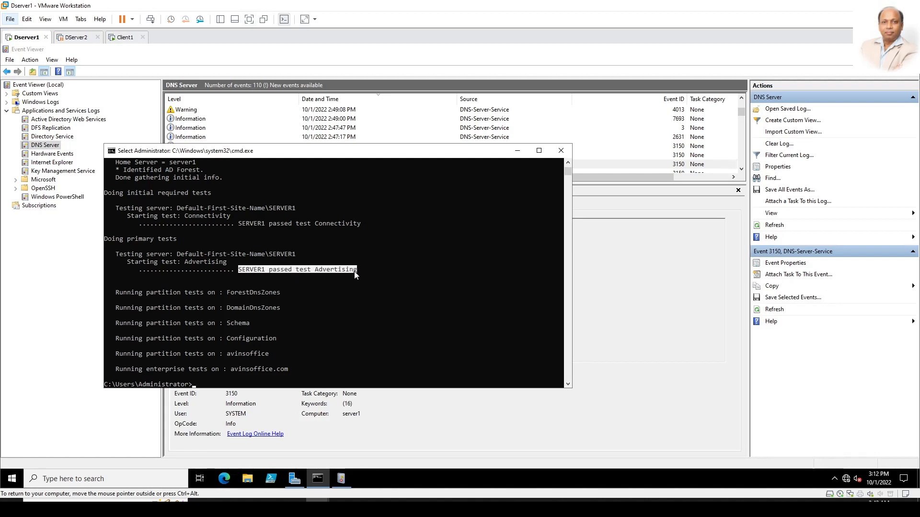
{"action": "left_click", "coordinate": [355, 271]}
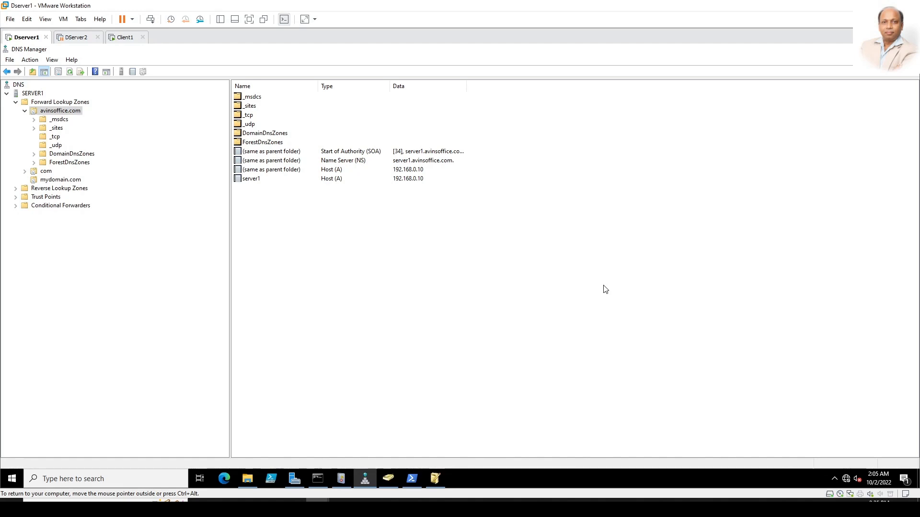
Step: Browse the _sites, _tcp, _udp, DomainDnsZones, ForestDnsZones and _msdcs folders of avinsoffice.com
{"action": "left_click", "coordinate": [102, 287]}
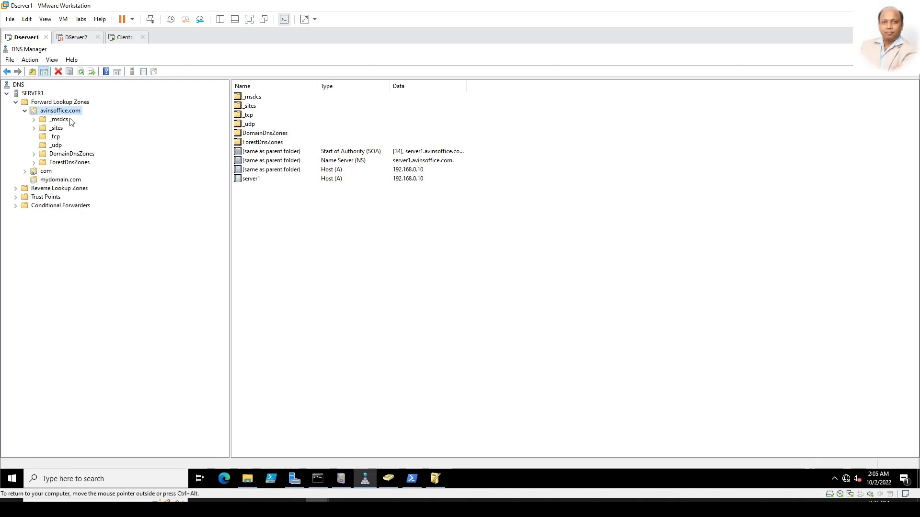
{"action": "left_click", "coordinate": [60, 128]}
{"action": "left_click", "coordinate": [58, 136]}
{"action": "left_click", "coordinate": [66, 154]}
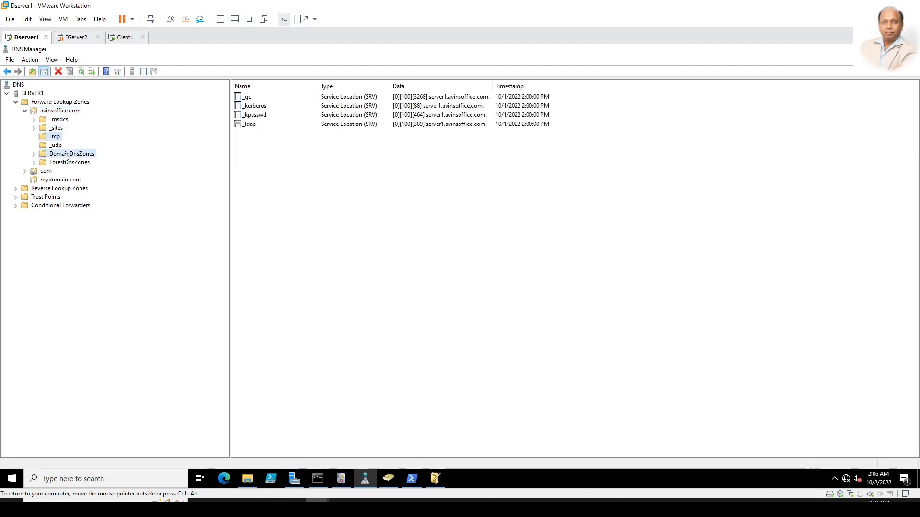
{"action": "left_click", "coordinate": [63, 120]}
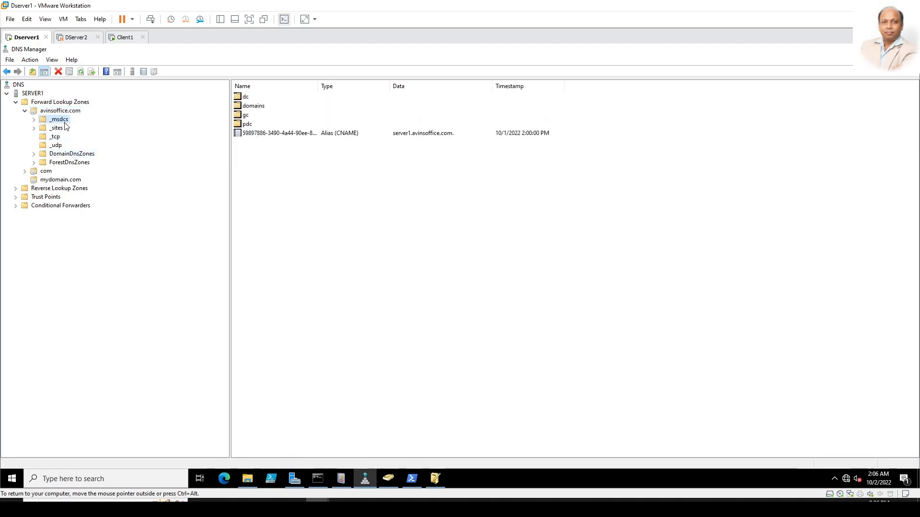
{"action": "left_click", "coordinate": [62, 128]}
{"action": "left_click", "coordinate": [61, 138]}
{"action": "left_click", "coordinate": [60, 153]}
{"action": "left_click", "coordinate": [60, 146]}
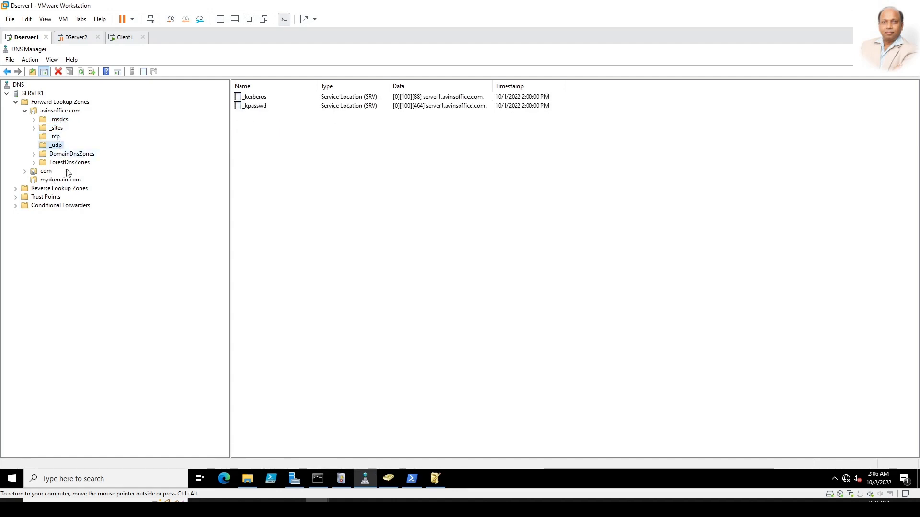
{"action": "left_click", "coordinate": [62, 162]}
{"action": "left_click", "coordinate": [63, 154]}
{"action": "left_click", "coordinate": [65, 119]}
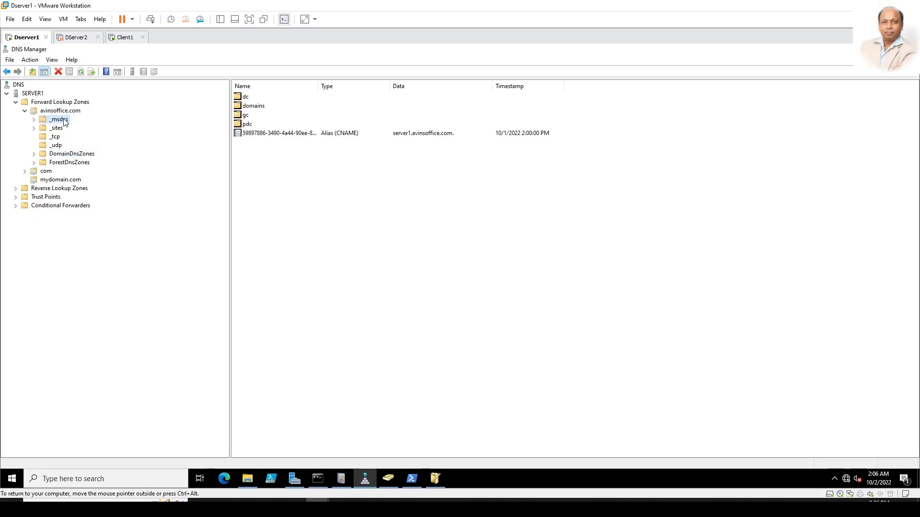
Step: Bring up the System32\dns folder window, shift it left, then minimise it
{"action": "left_click", "coordinate": [383, 225]}
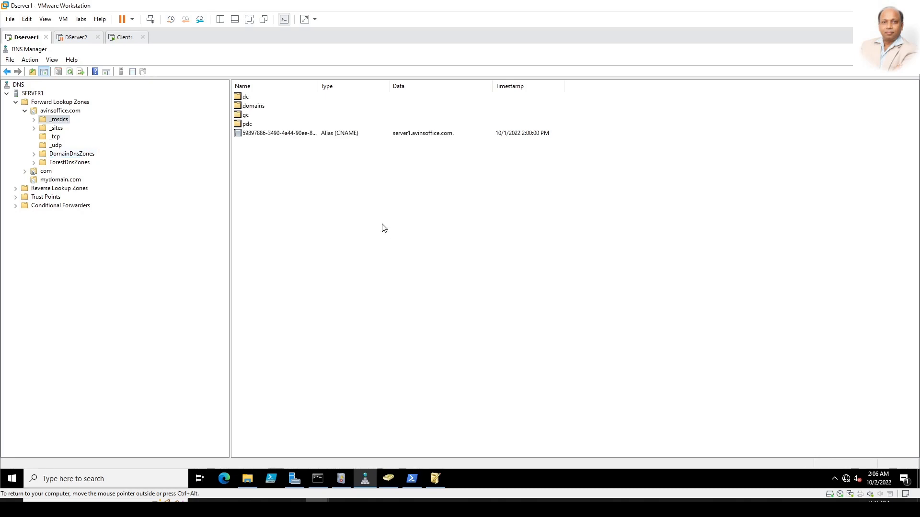
{"action": "left_click", "coordinate": [251, 485]}
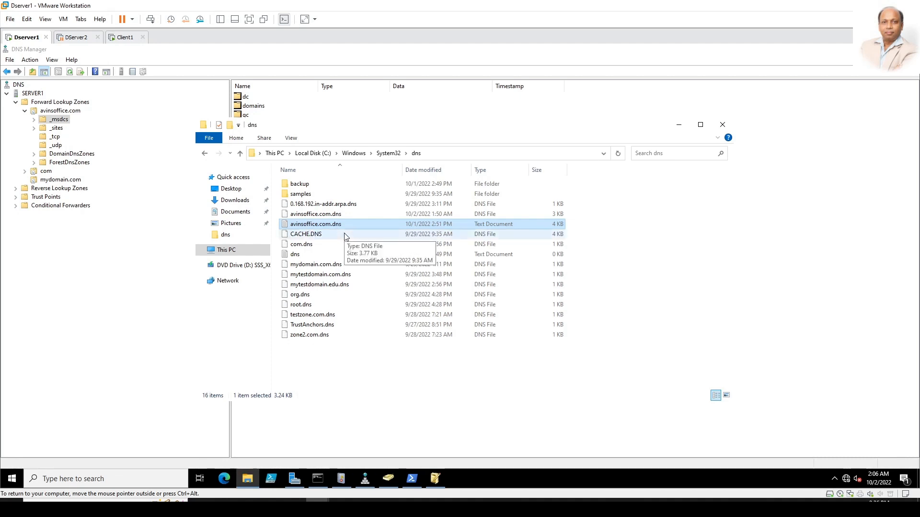
{"action": "left_click_drag", "start_coordinate": [503, 128], "coordinate": [456, 130]}
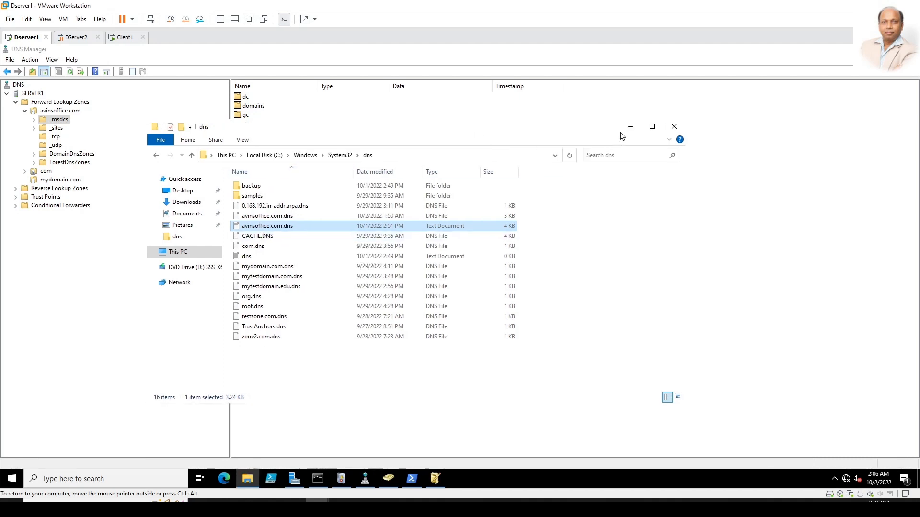
{"action": "left_click", "coordinate": [630, 126]}
Step: Open the avinsoffice.com zone Properties and move the dialog up and left
{"action": "left_click", "coordinate": [73, 111]}
{"action": "right_click", "coordinate": [73, 113]}
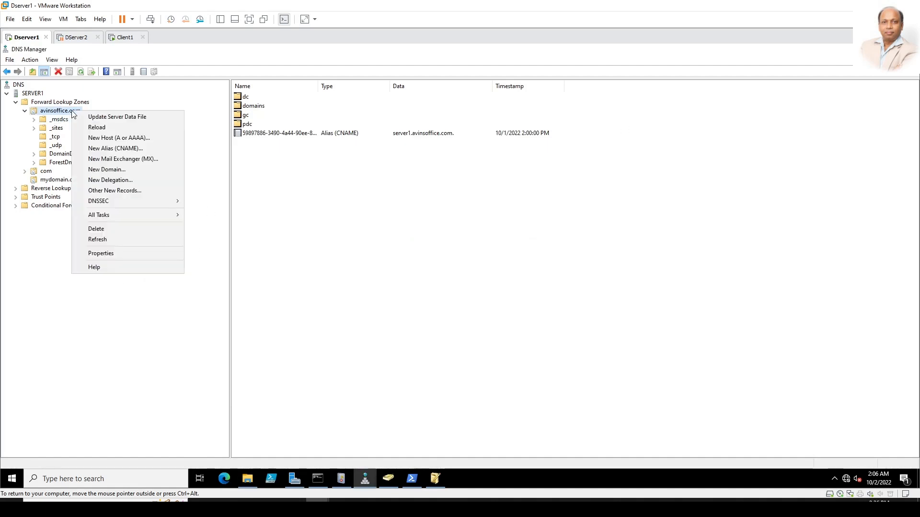
{"action": "left_click", "coordinate": [104, 254]}
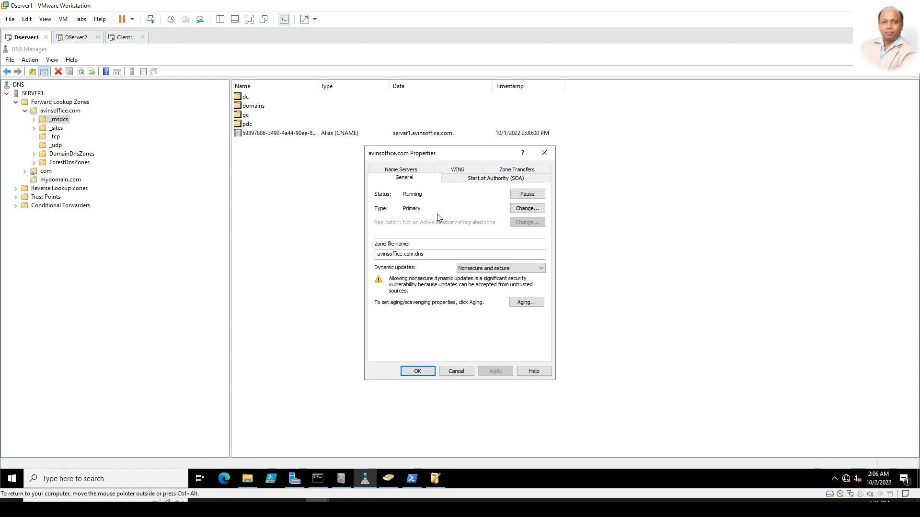
{"action": "left_click_drag", "start_coordinate": [446, 153], "coordinate": [319, 127]}
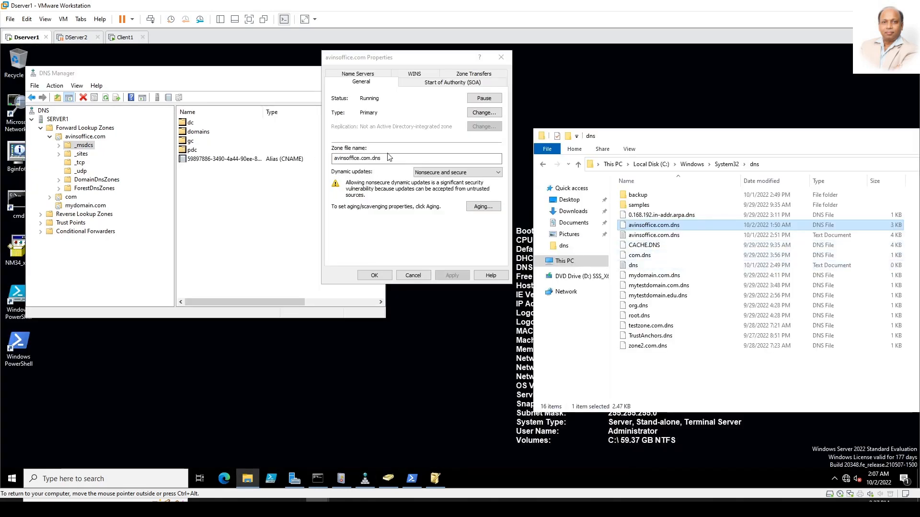
Step: Change the zone type to Active Directory-Integrated and select avinsoffice.com.dns in Explorer
{"action": "left_click", "coordinate": [490, 113]}
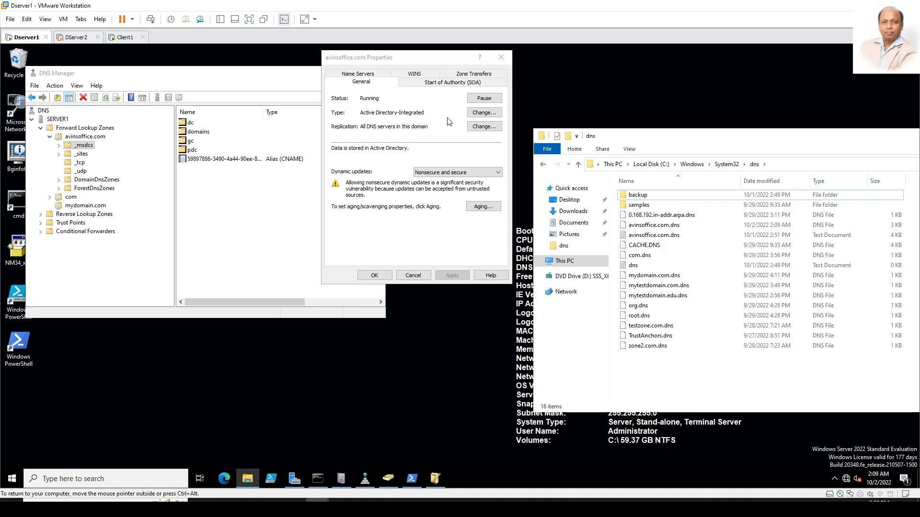
{"action": "left_click", "coordinate": [332, 152]}
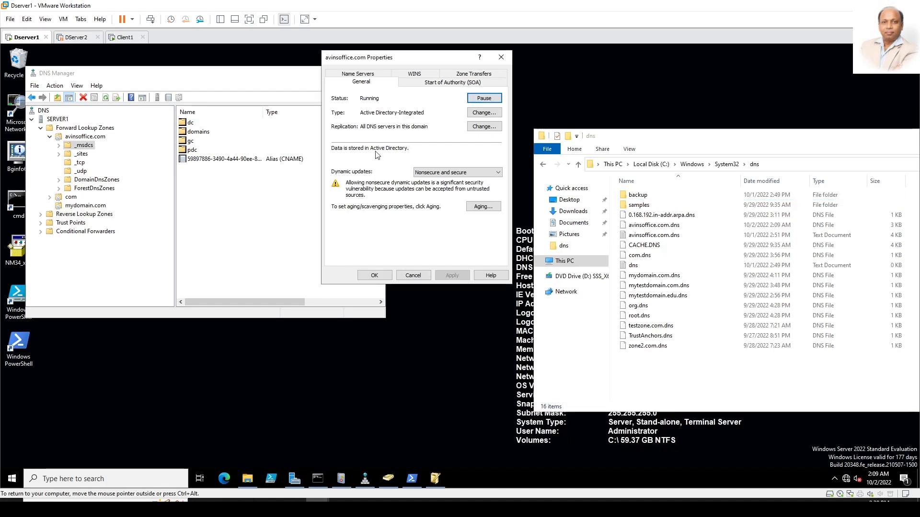
{"action": "left_click", "coordinate": [677, 229]}
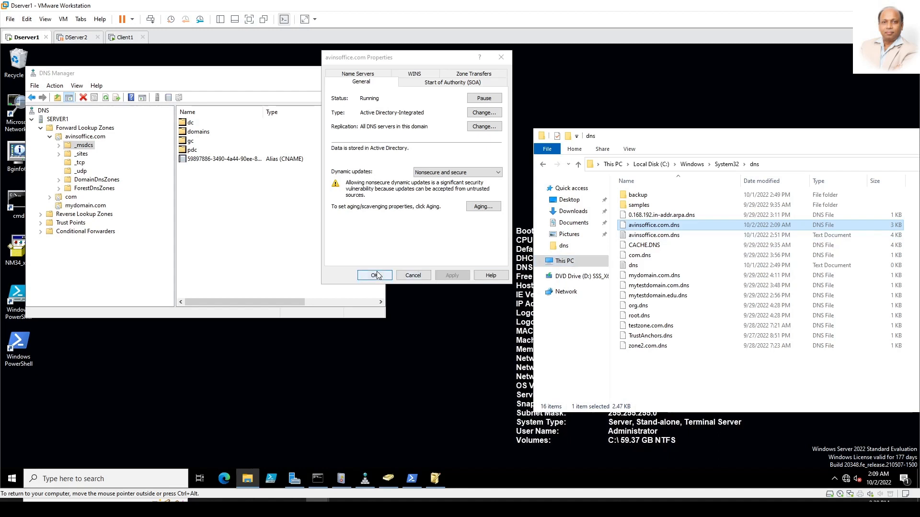
{"action": "left_click", "coordinate": [664, 226]}
Step: Open avinsoffice.com.dns in Notepad and look over its _gc and _ldap SRV records
{"action": "double_click", "coordinate": [684, 229]}
{"action": "left_click", "coordinate": [381, 241]}
{"action": "left_click", "coordinate": [397, 197]}
{"action": "left_click", "coordinate": [489, 269]}
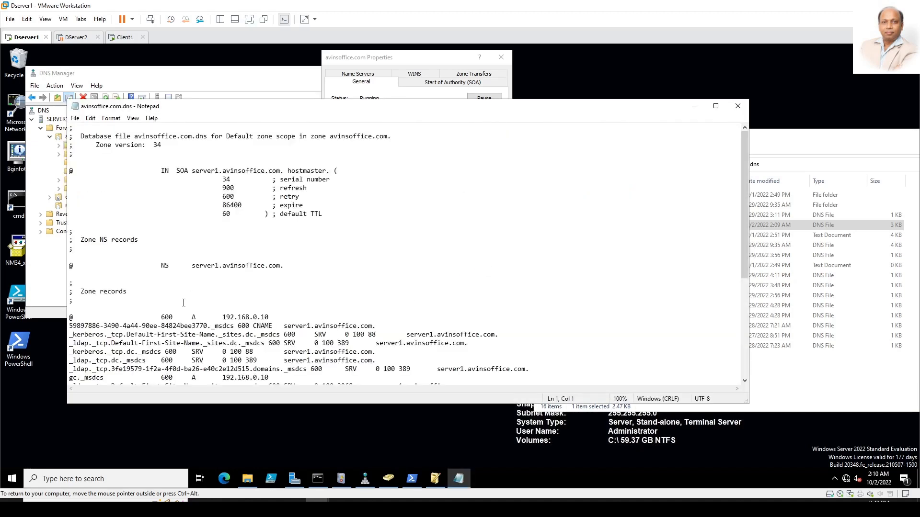
{"action": "scroll", "coordinate": [125, 275], "scroll_direction": "down", "scroll_amount": 6}
{"action": "scroll", "coordinate": [125, 275], "scroll_direction": "down", "scroll_amount": 1}
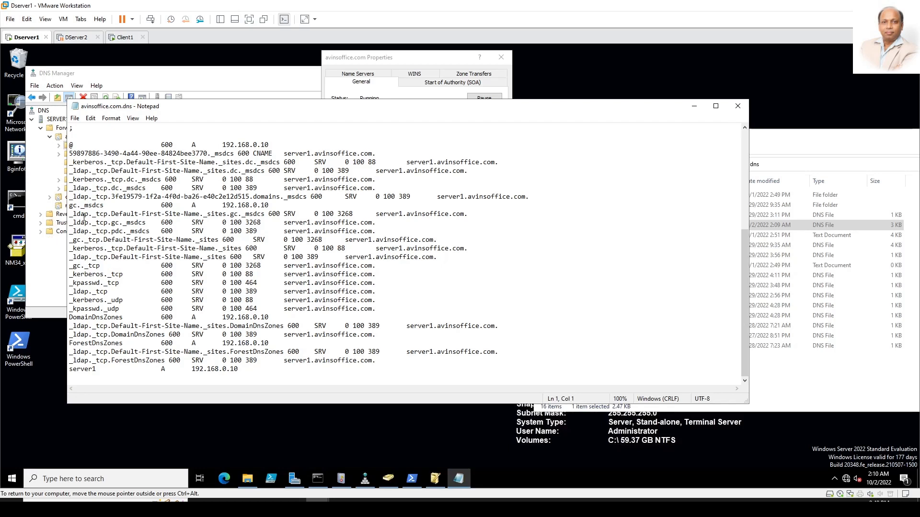
{"action": "left_click_drag", "start_coordinate": [85, 240], "coordinate": [119, 248]}
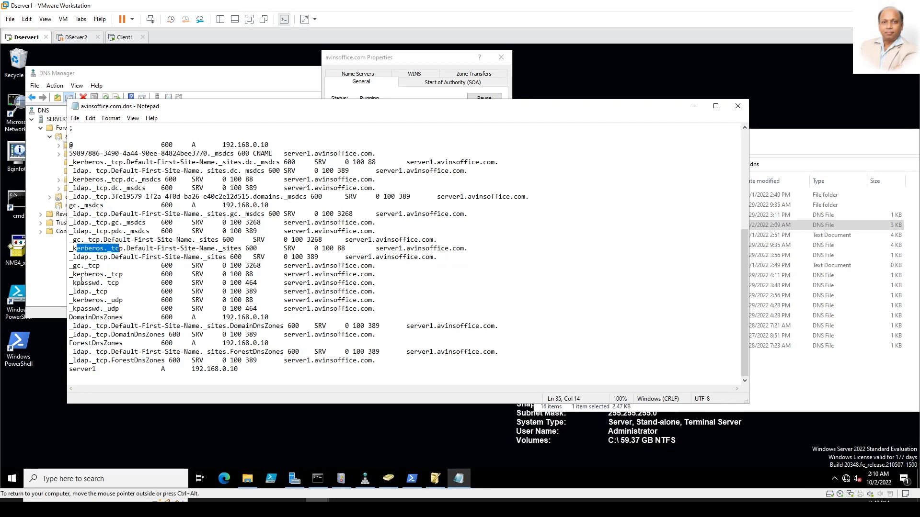
{"action": "left_click_drag", "start_coordinate": [73, 265], "coordinate": [119, 273]}
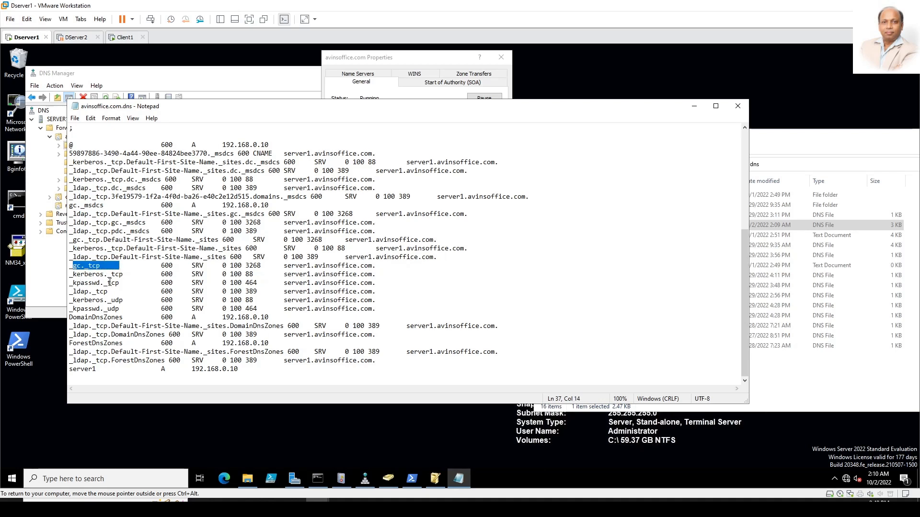
{"action": "left_click_drag", "start_coordinate": [80, 293], "coordinate": [287, 293]}
{"action": "left_click", "coordinate": [206, 293]}
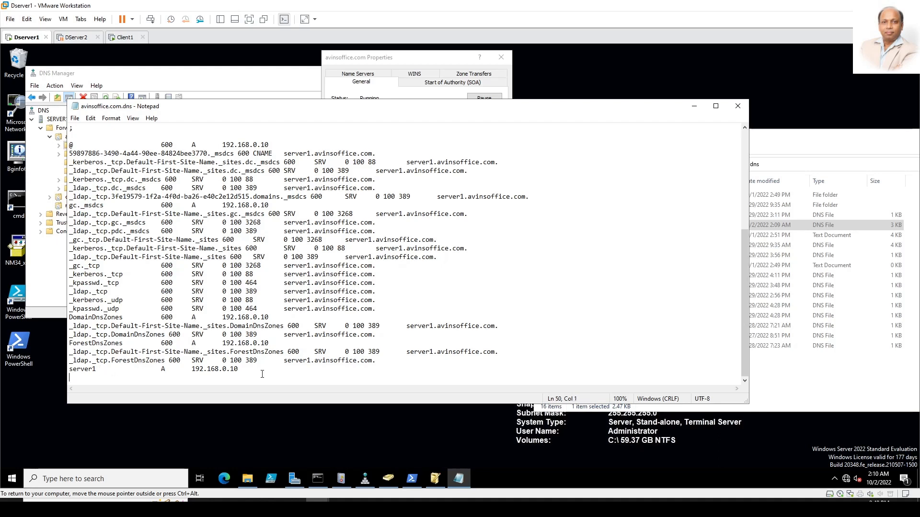
Step: Add a 'server10 A 172.16.0.100' line after the server1 record and save the file
{"action": "left_click", "coordinate": [245, 369]}
{"action": "key", "text": "Return"}
{"action": "type", "text": "server10"}
{"action": "key", "text": "Tab"}
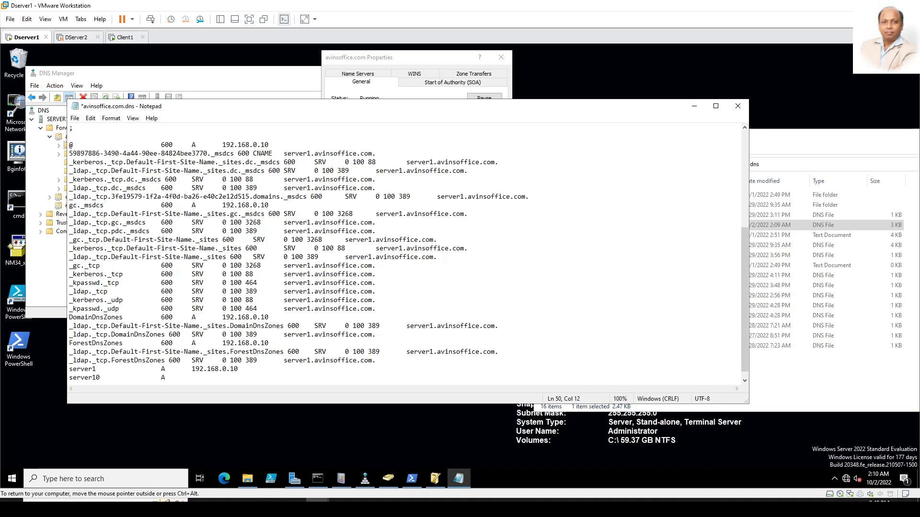
{"action": "type", "text": "A"}
{"action": "key", "text": "Tab"}
{"action": "key", "text": "Tab"}
{"action": "type", "text": "172.16.0.100"}
{"action": "left_click", "coordinate": [75, 118]}
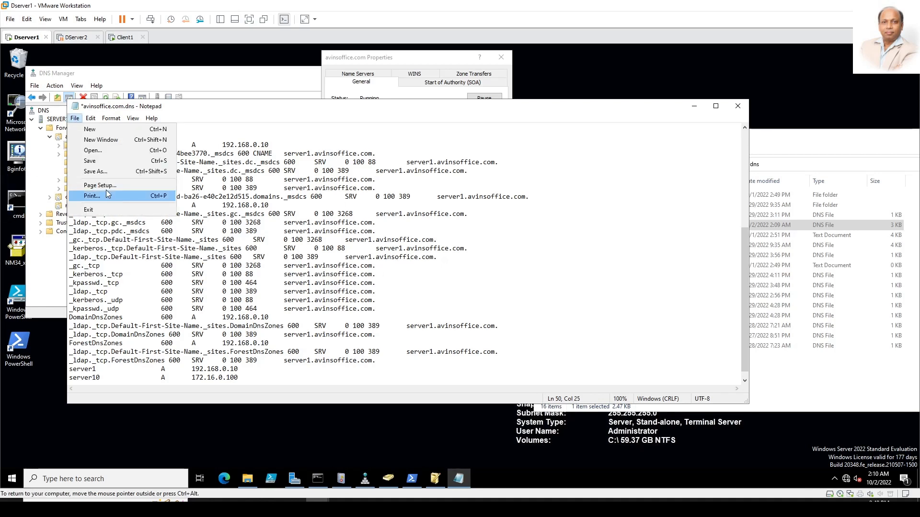
{"action": "left_click", "coordinate": [96, 161]}
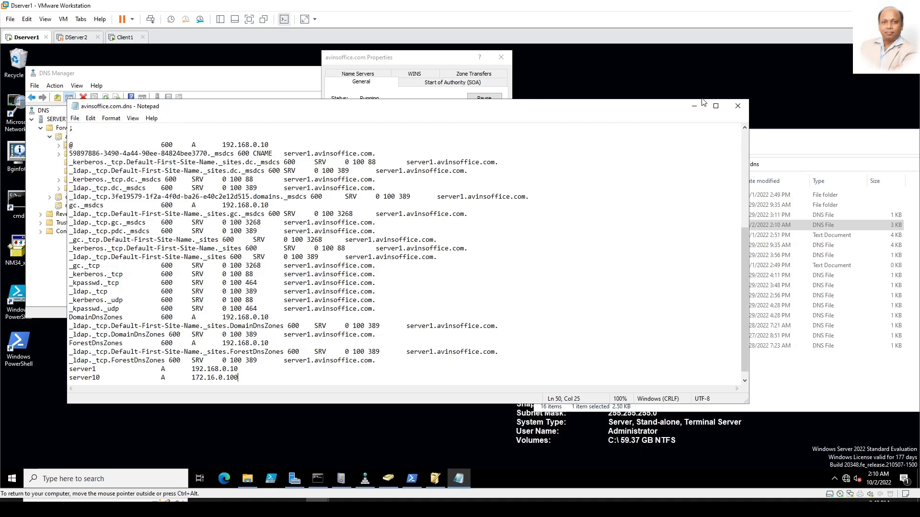
Step: Close Notepad, then reload and refresh the avinsoffice.com zone in DNS Manager
{"action": "left_click", "coordinate": [738, 107]}
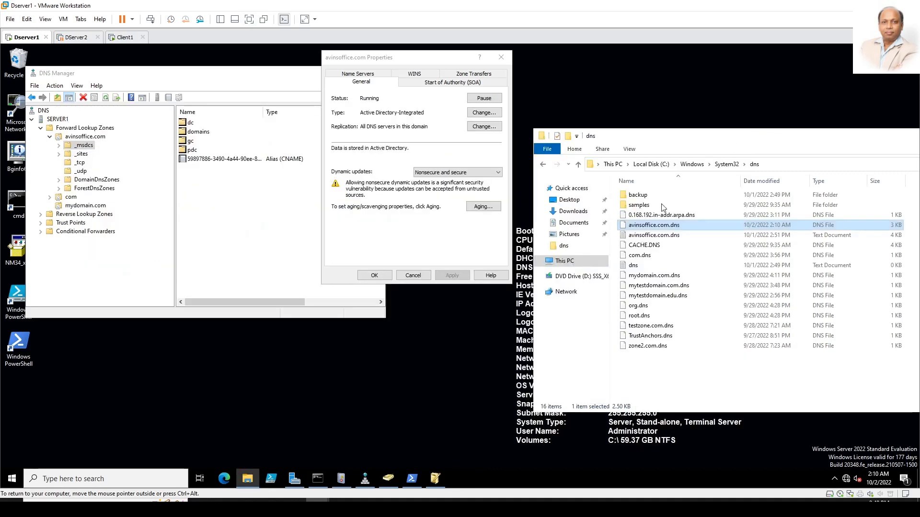
{"action": "left_click", "coordinate": [252, 199]}
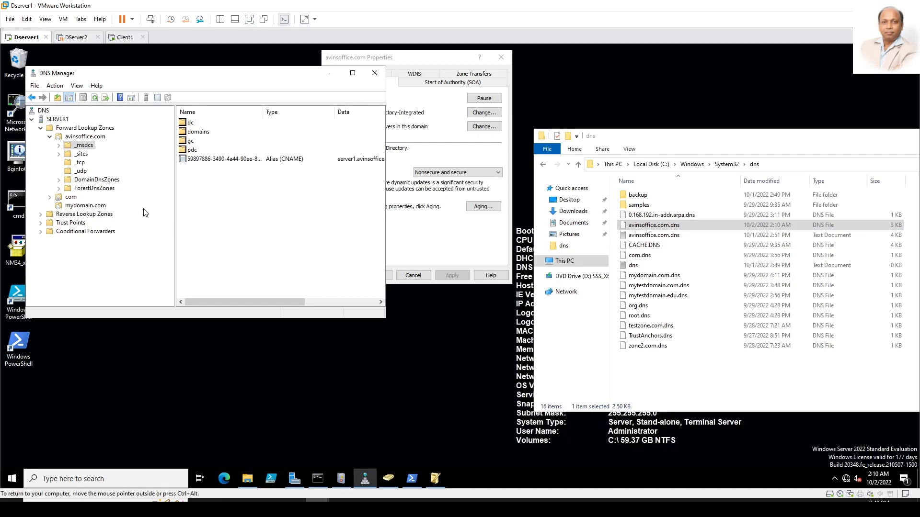
{"action": "right_click", "coordinate": [91, 137]}
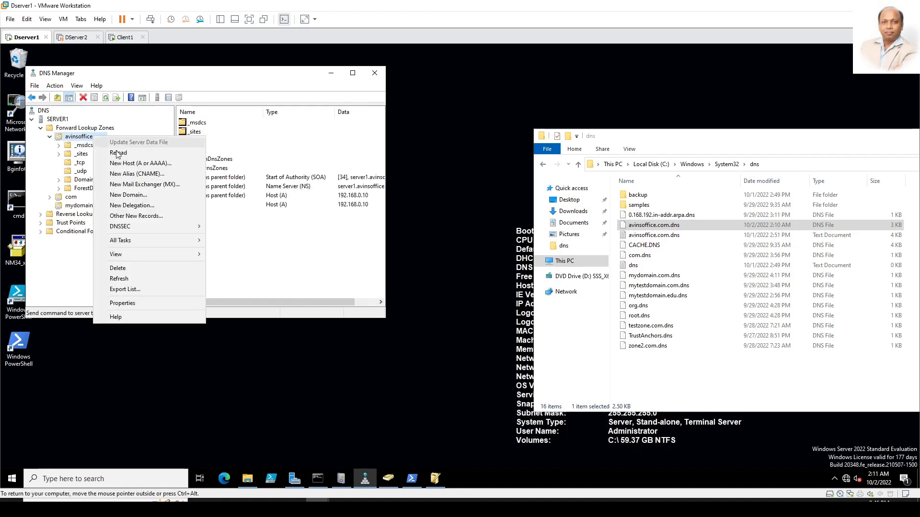
{"action": "left_click", "coordinate": [117, 154]}
{"action": "left_click", "coordinate": [473, 297]}
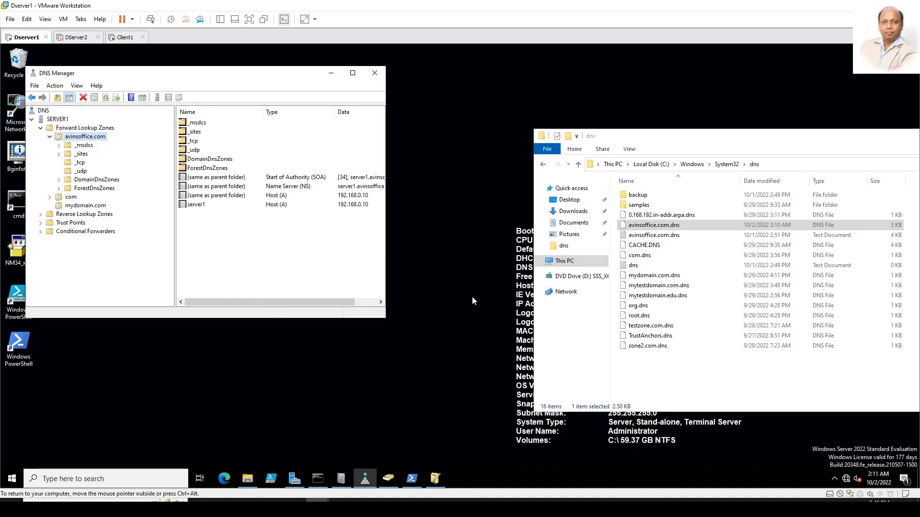
{"action": "right_click", "coordinate": [267, 252]}
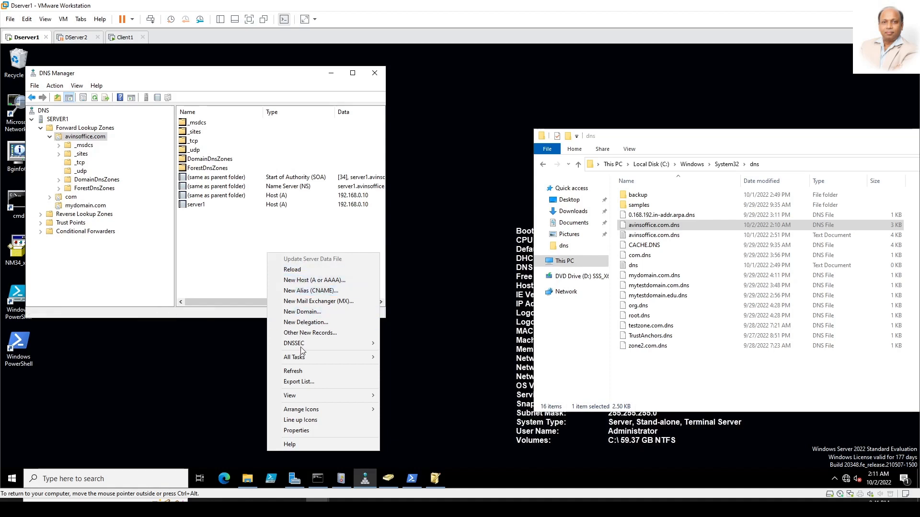
{"action": "left_click", "coordinate": [300, 371]}
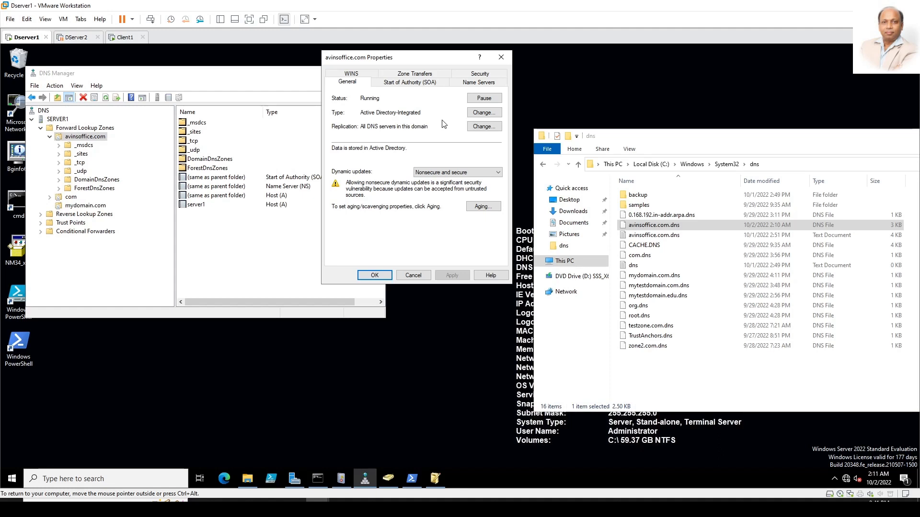
Step: Change the zone type back to a non-AD-integrated Primary zone and close its properties
{"action": "left_click", "coordinate": [479, 115]}
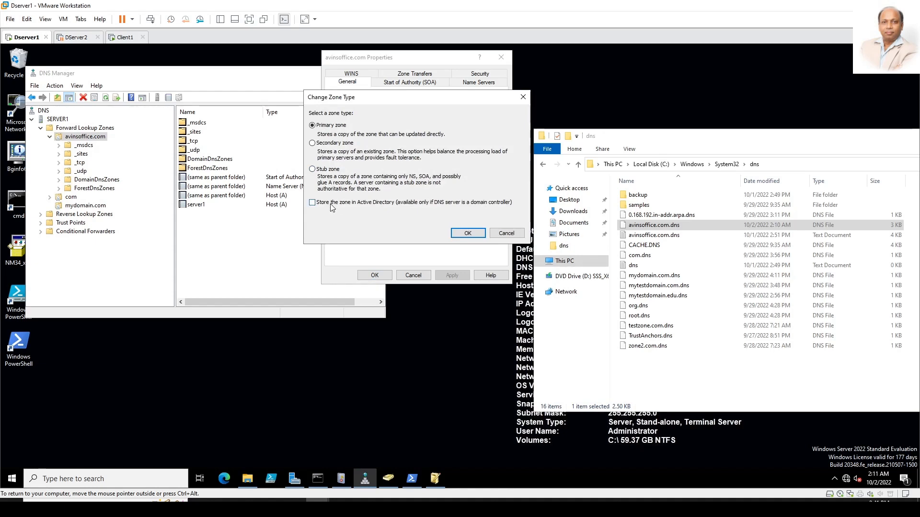
{"action": "left_click", "coordinate": [477, 235]}
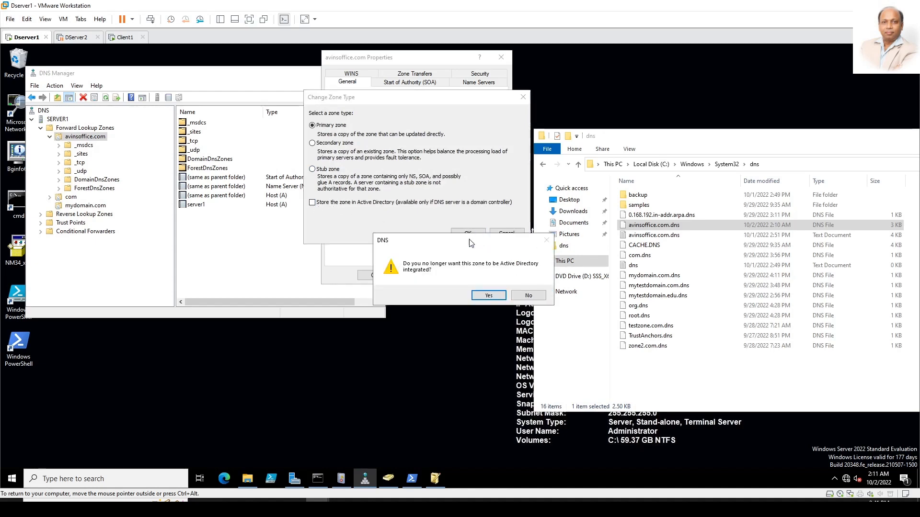
{"action": "left_click", "coordinate": [488, 295]}
{"action": "left_click", "coordinate": [379, 277]}
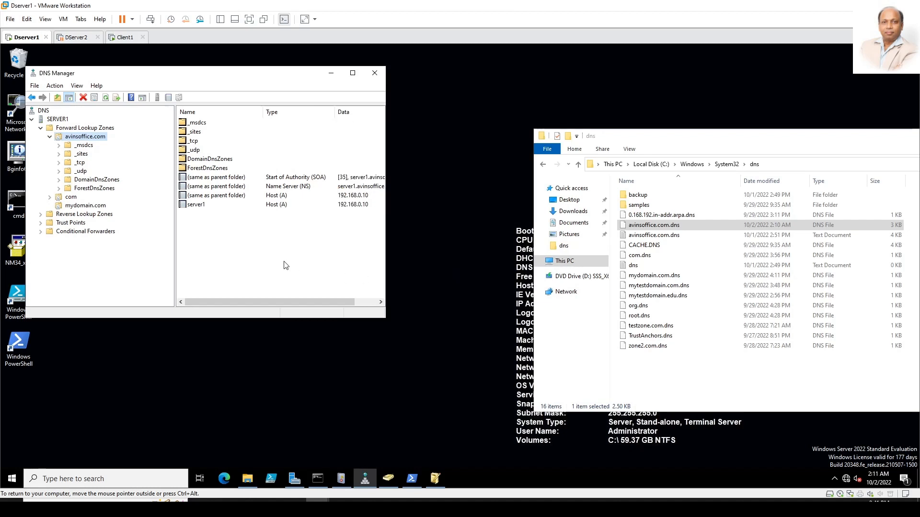
Step: Refresh the dns folder, open avinsoffice.com.dns in Notepad and go to its last line
{"action": "right_click", "coordinate": [693, 235]}
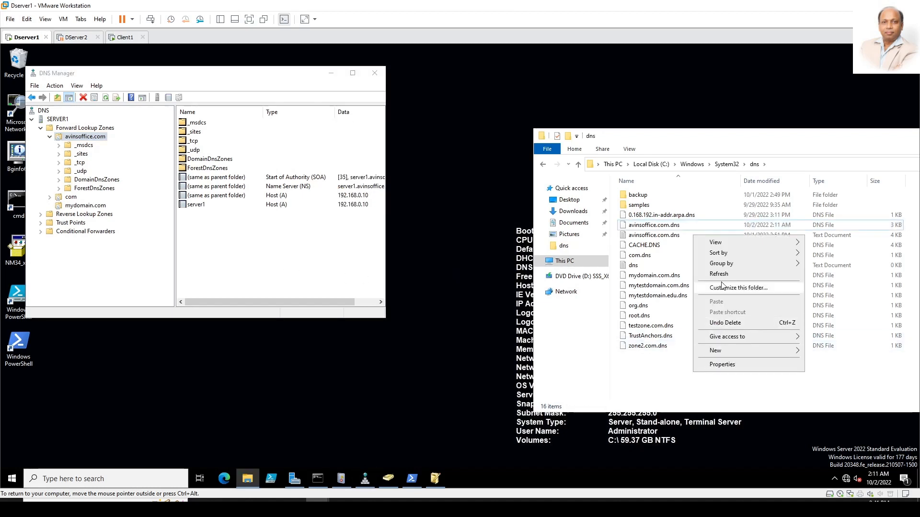
{"action": "left_click", "coordinate": [718, 274]}
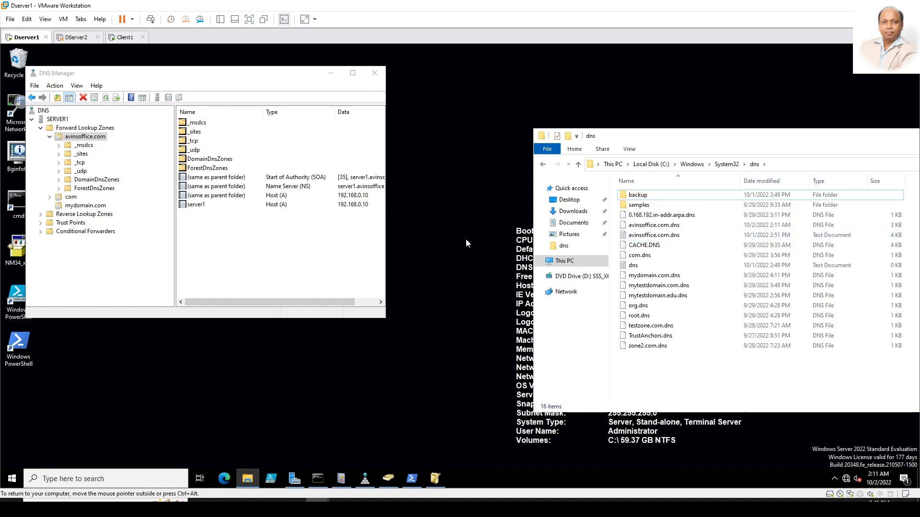
{"action": "left_click", "coordinate": [636, 226]}
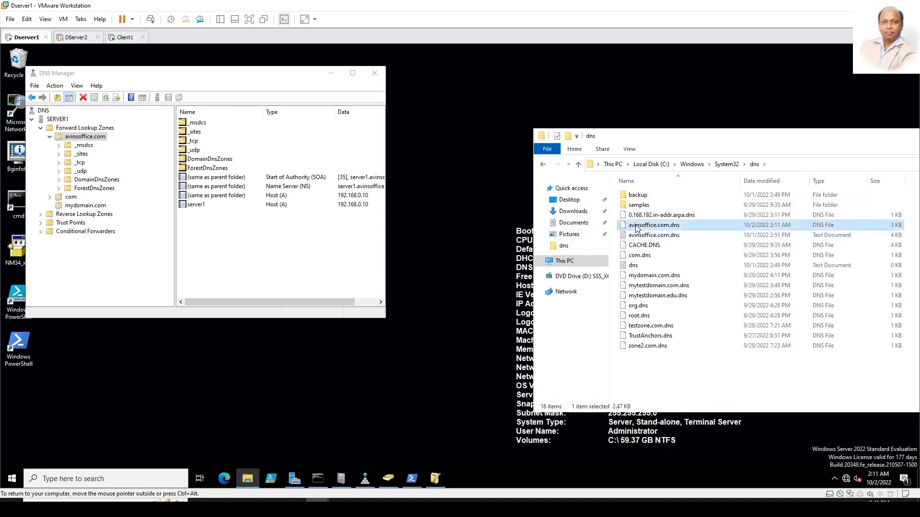
{"action": "double_click", "coordinate": [636, 226]}
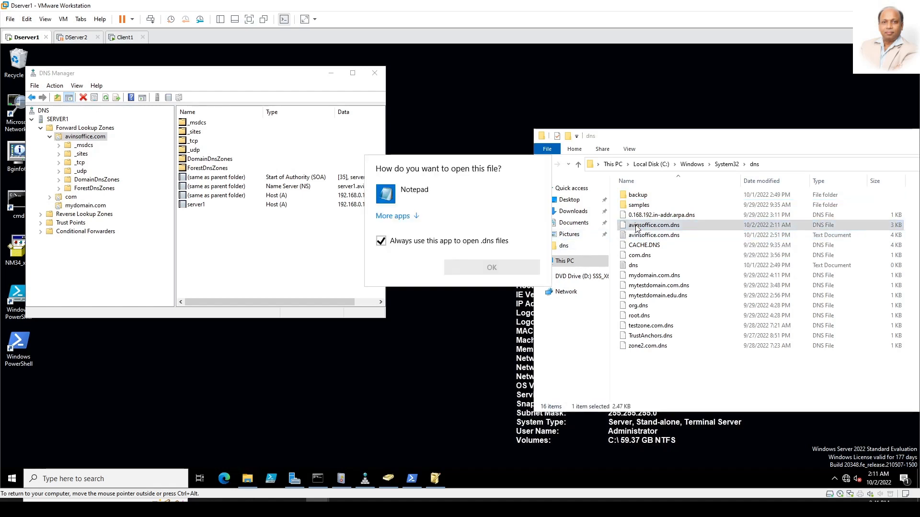
{"action": "left_click", "coordinate": [389, 193]}
{"action": "left_click", "coordinate": [450, 268]}
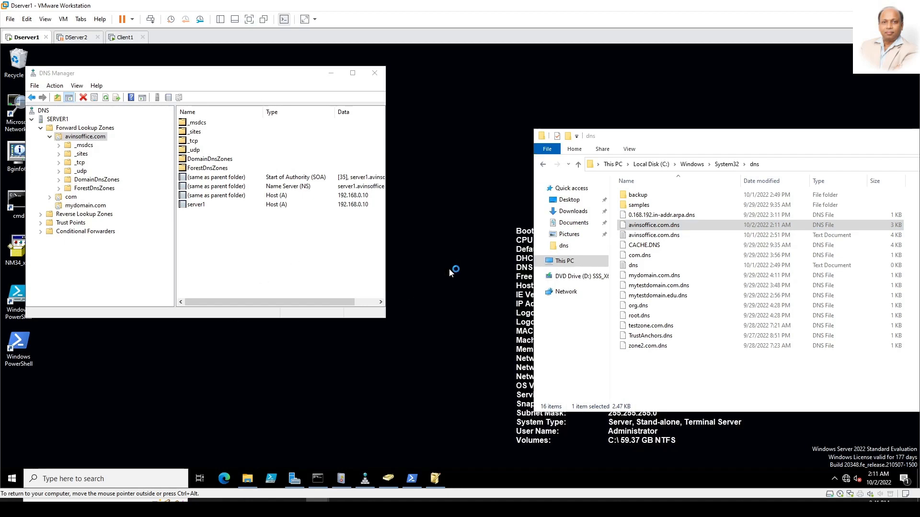
{"action": "scroll", "coordinate": [211, 343], "scroll_direction": "down", "scroll_amount": 7}
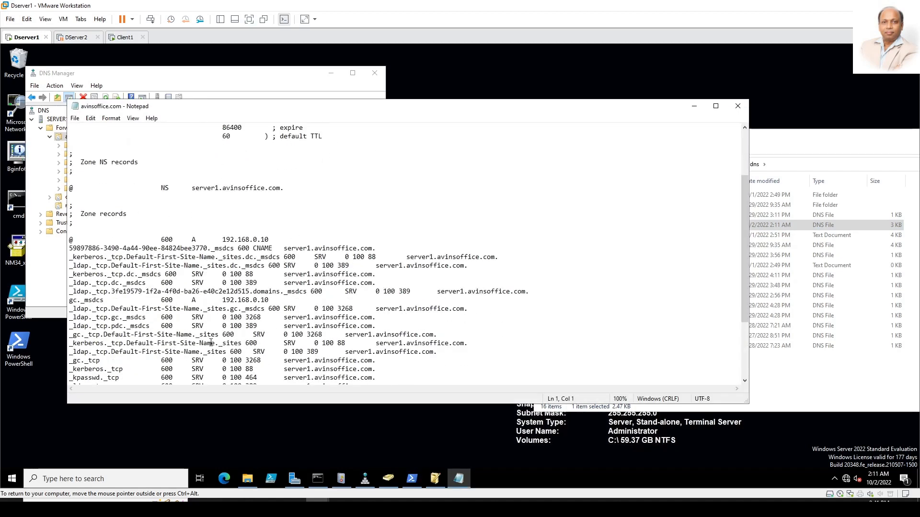
{"action": "left_click", "coordinate": [95, 380]}
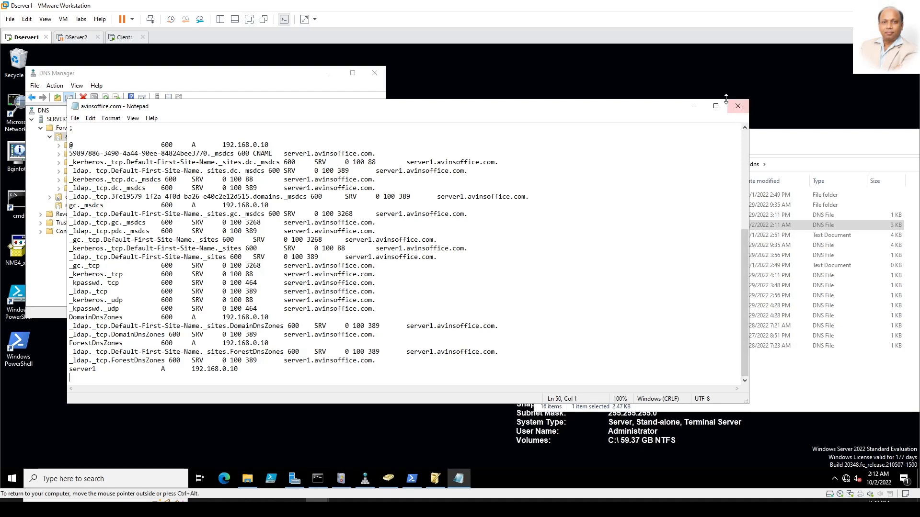
Step: Add a server10 A record at 172.16.0.100 on the zone file's last line
{"action": "type", "text": "s"}
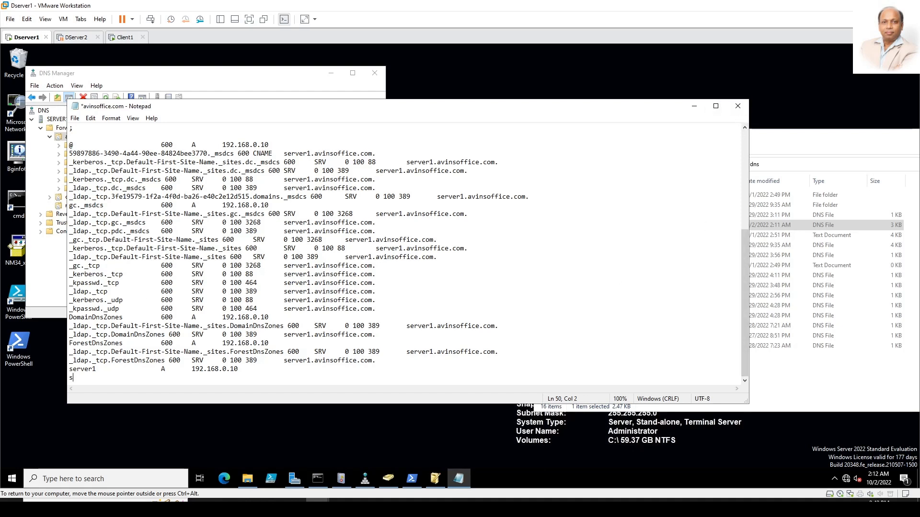
{"action": "type", "text": "10"}
{"action": "key", "text": "Tab"}
{"action": "key", "text": "Tab"}
{"action": "type", "text": "A"}
{"action": "key", "text": "Tab"}
{"action": "type", "text": "172.16.0.100"}
Step: Save the edited zone file and close Notepad
{"action": "key", "text": "ctrl+s"}
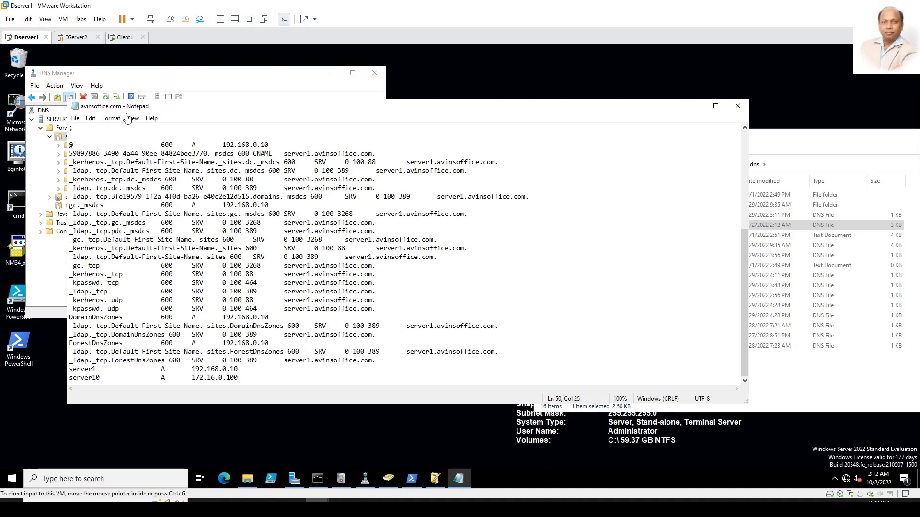
{"action": "left_click", "coordinate": [72, 119]}
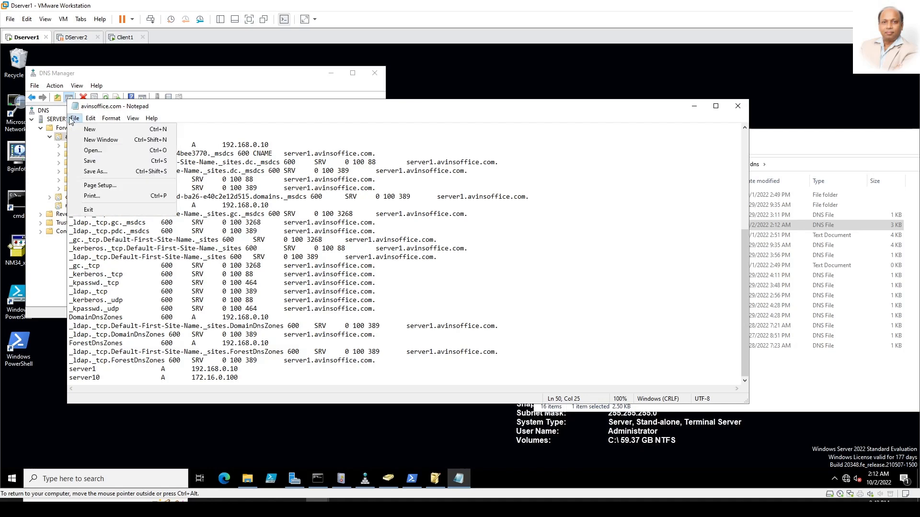
{"action": "left_click", "coordinate": [90, 161]}
{"action": "left_click", "coordinate": [738, 106]}
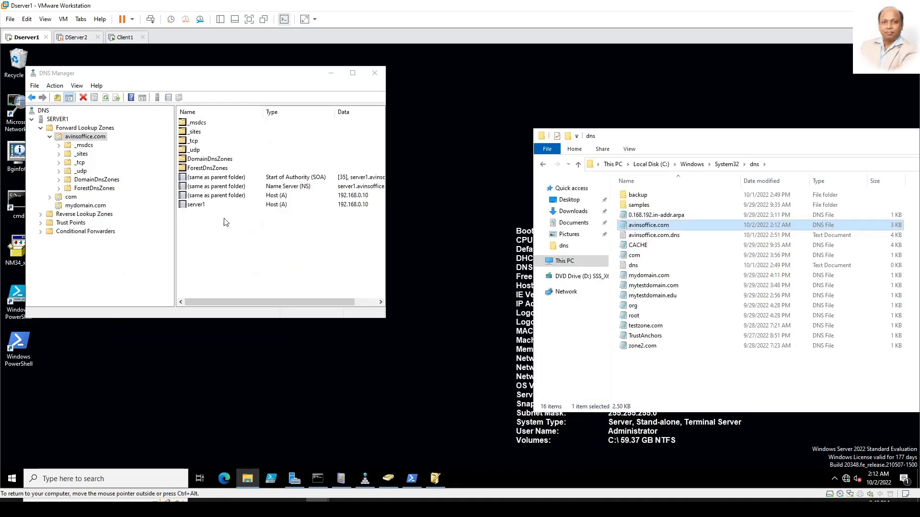
Step: Reload the avinsoffice.com zone from its file and refresh the record list
{"action": "right_click", "coordinate": [86, 139]}
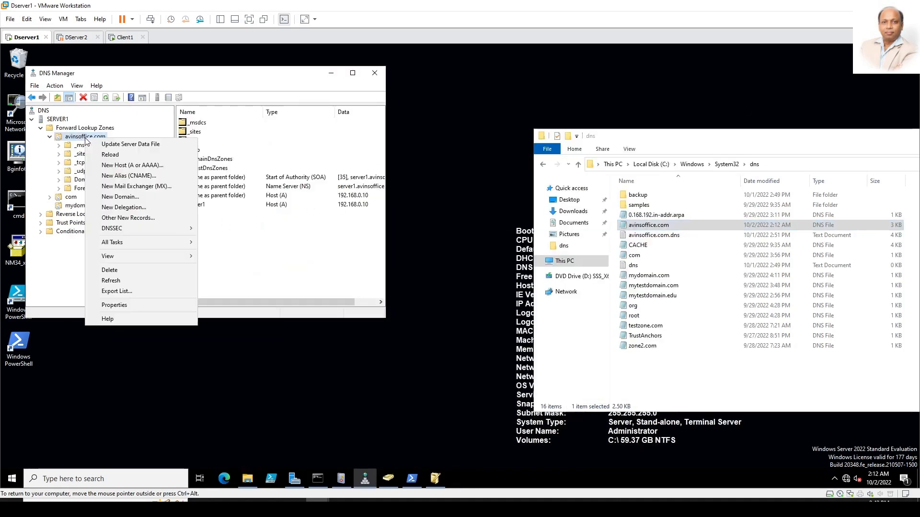
{"action": "left_click", "coordinate": [106, 154]}
{"action": "left_click", "coordinate": [480, 295]}
{"action": "right_click", "coordinate": [291, 226]}
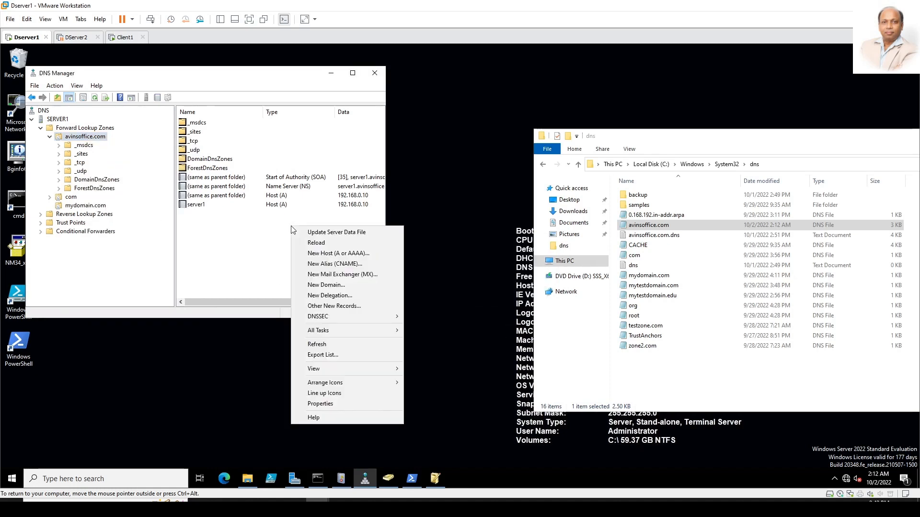
{"action": "left_click", "coordinate": [317, 344]}
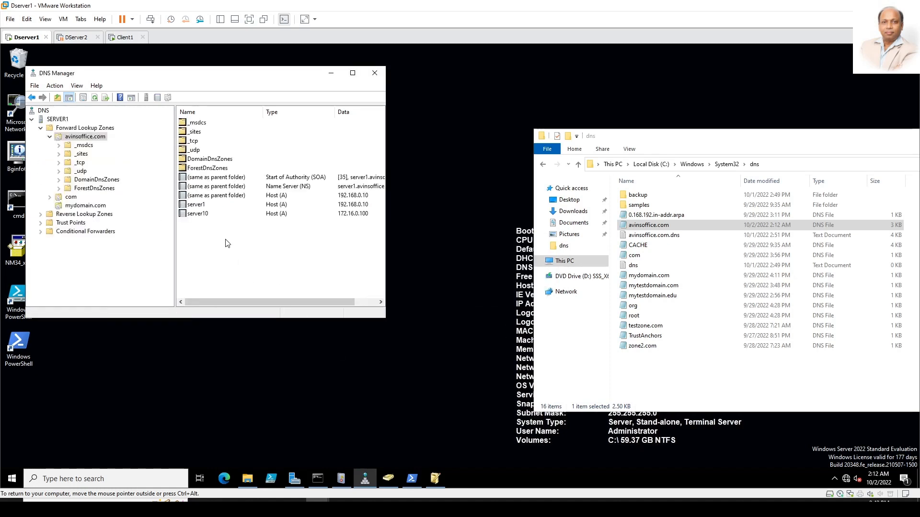
Step: Inspect the new server10 host record and check the updated avinsoffice.com zone file
{"action": "left_click", "coordinate": [208, 216]}
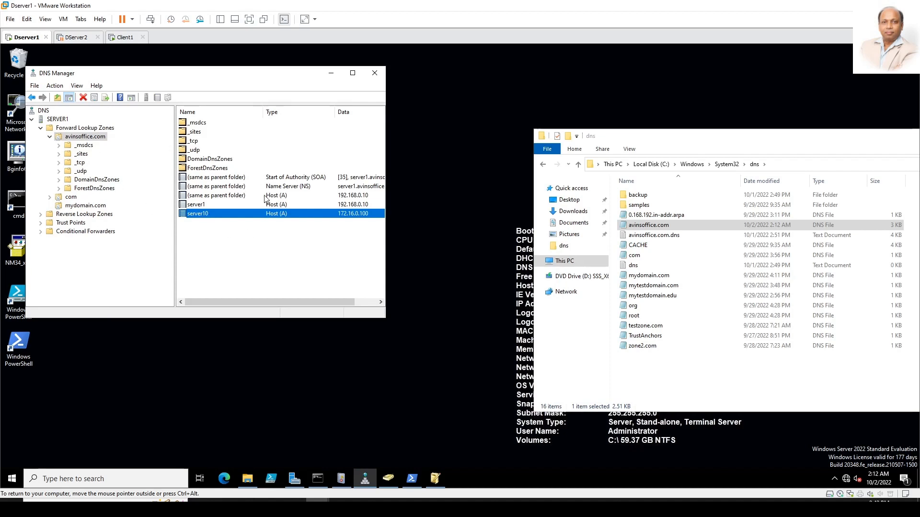
{"action": "left_click", "coordinate": [649, 227]}
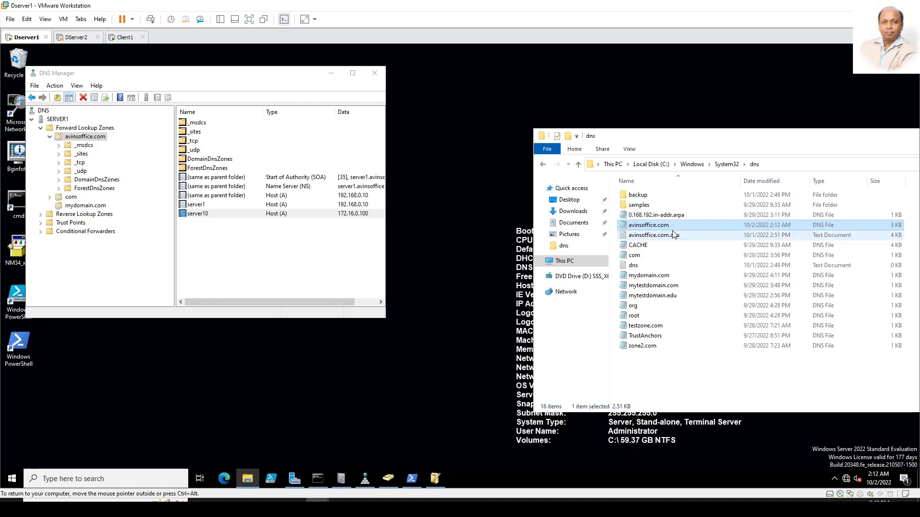
{"action": "left_click", "coordinate": [234, 238]}
Step: Convert avinsoffice.com back to an Active Directory-integrated zone and refresh the records view
{"action": "right_click", "coordinate": [97, 138]}
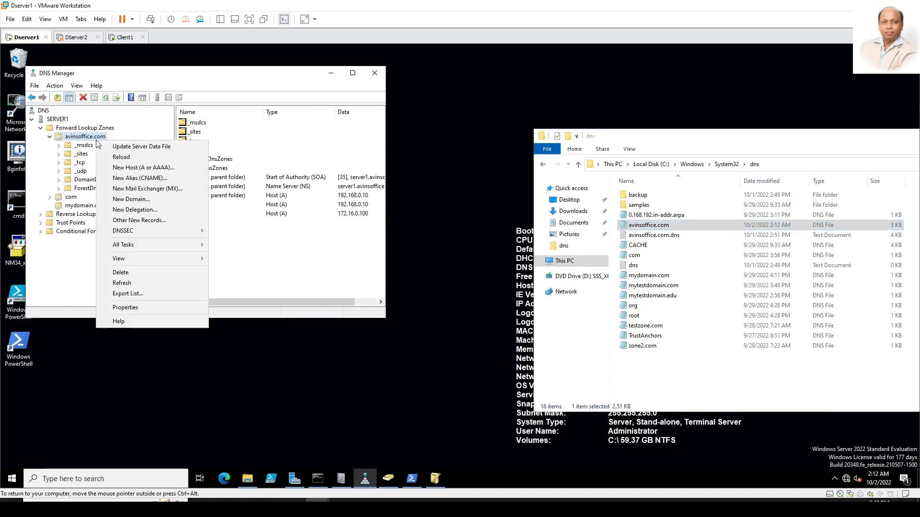
{"action": "left_click", "coordinate": [125, 307]}
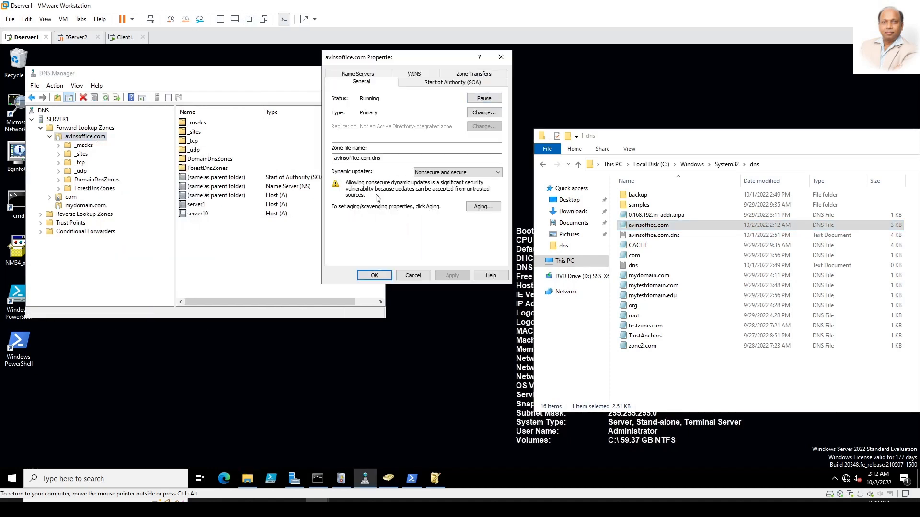
{"action": "left_click", "coordinate": [473, 114]}
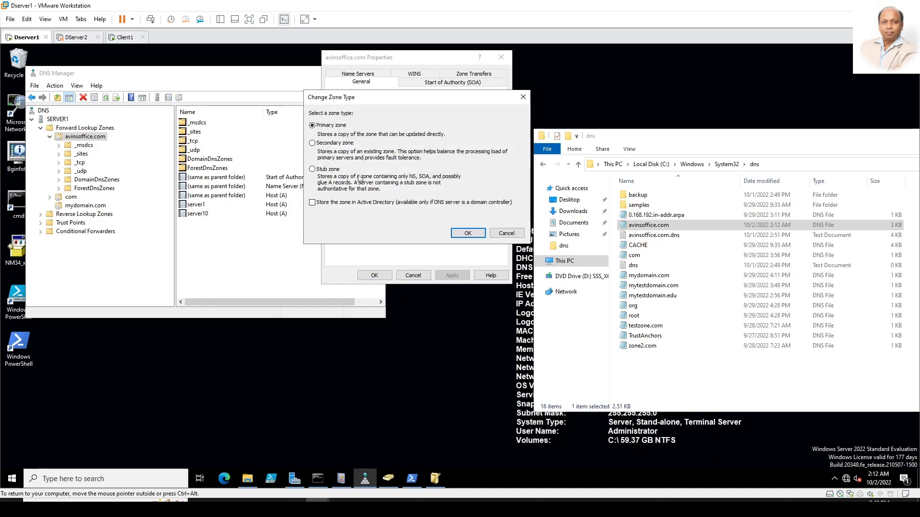
{"action": "left_click", "coordinate": [468, 233]}
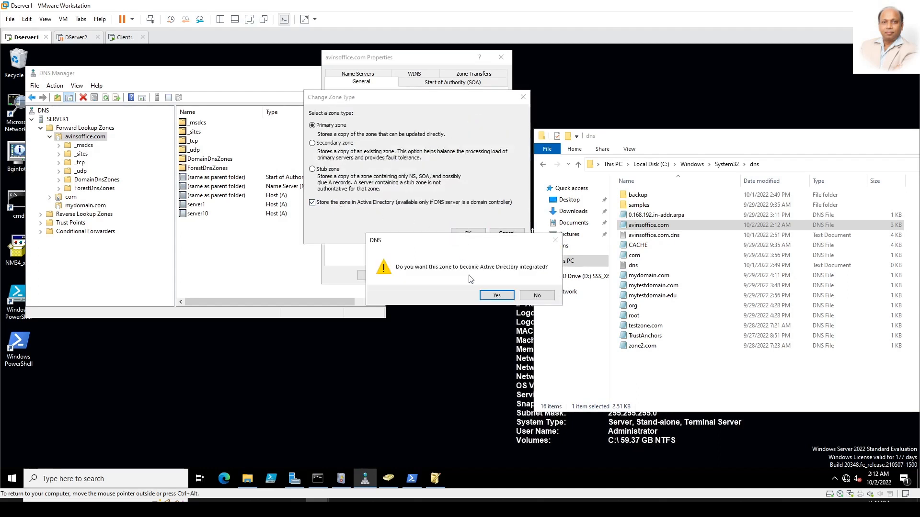
{"action": "left_click", "coordinate": [497, 294]}
{"action": "left_click", "coordinate": [451, 277]}
{"action": "left_click", "coordinate": [383, 277]}
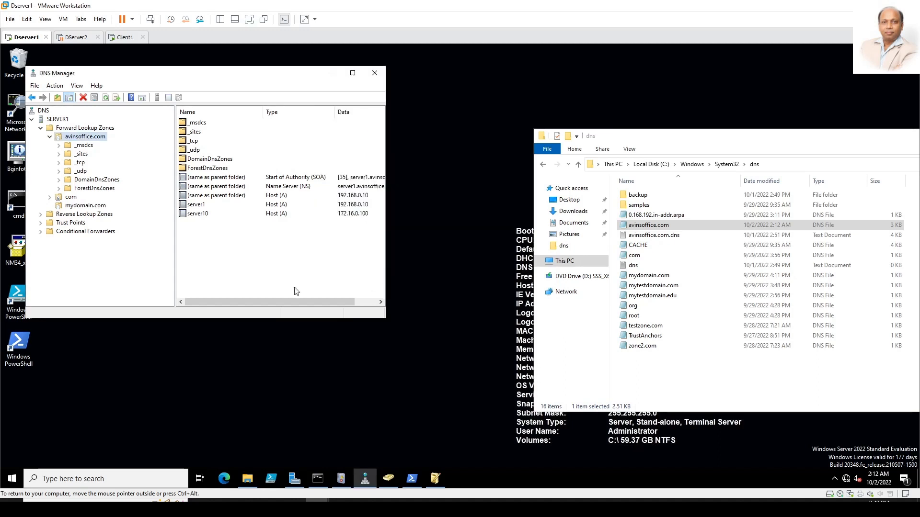
{"action": "right_click", "coordinate": [263, 278]}
{"action": "left_click", "coordinate": [297, 197]}
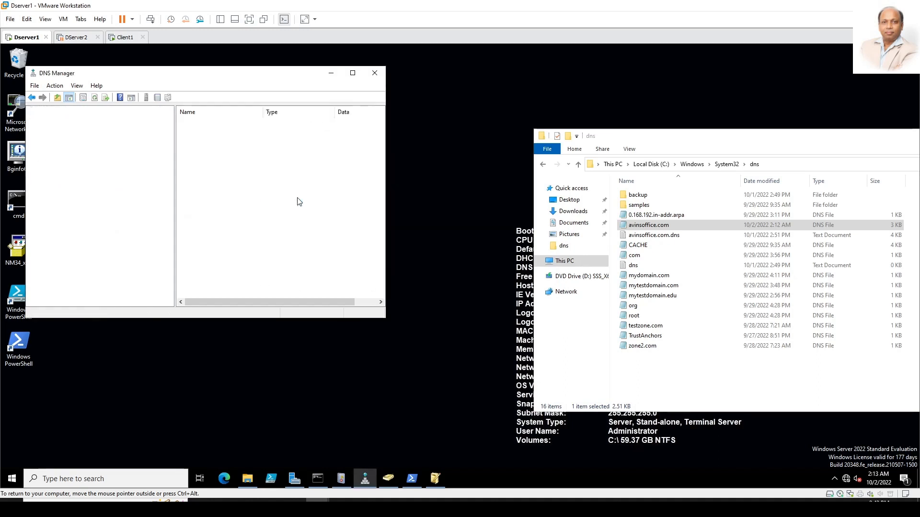
Step: Add host fileserver10 at 172.16.0.110 to avinsoffice.com without a PTR record
{"action": "right_click", "coordinate": [228, 251]}
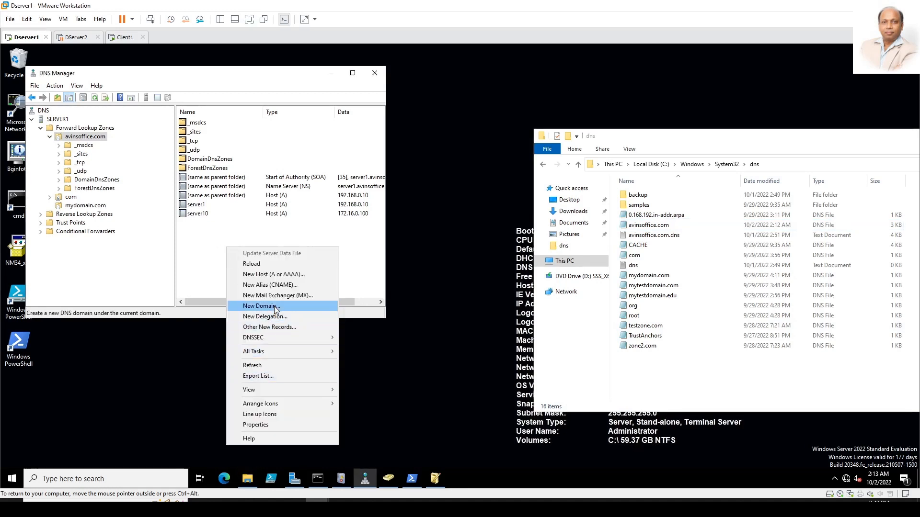
{"action": "left_click", "coordinate": [273, 274]}
{"action": "type", "text": "fi"}
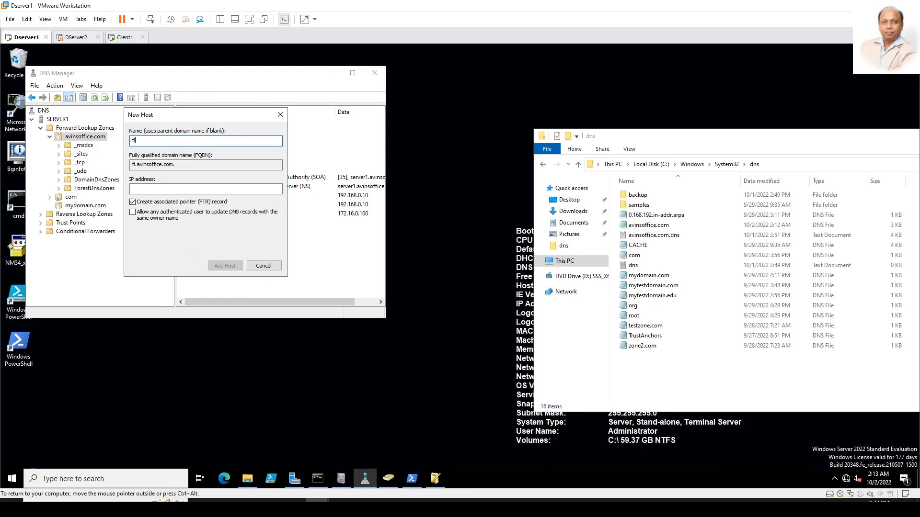
{"action": "type", "text": "leserver10"}
{"action": "key", "text": "Tab"}
{"action": "key", "text": "Tab"}
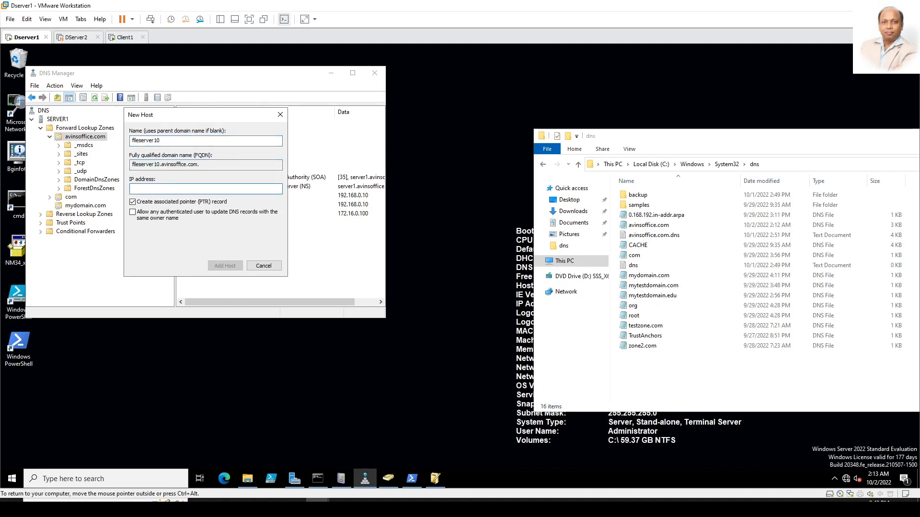
{"action": "type", "text": "172.16.0.100"}
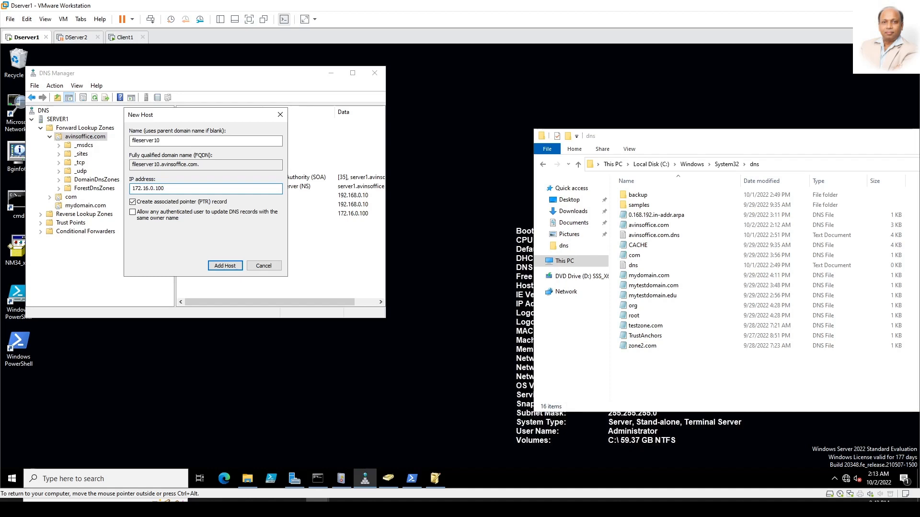
{"action": "key", "text": "BackSpace"}
{"action": "key", "text": "BackSpace"}
{"action": "type", "text": "10"}
{"action": "left_click", "coordinate": [218, 202]}
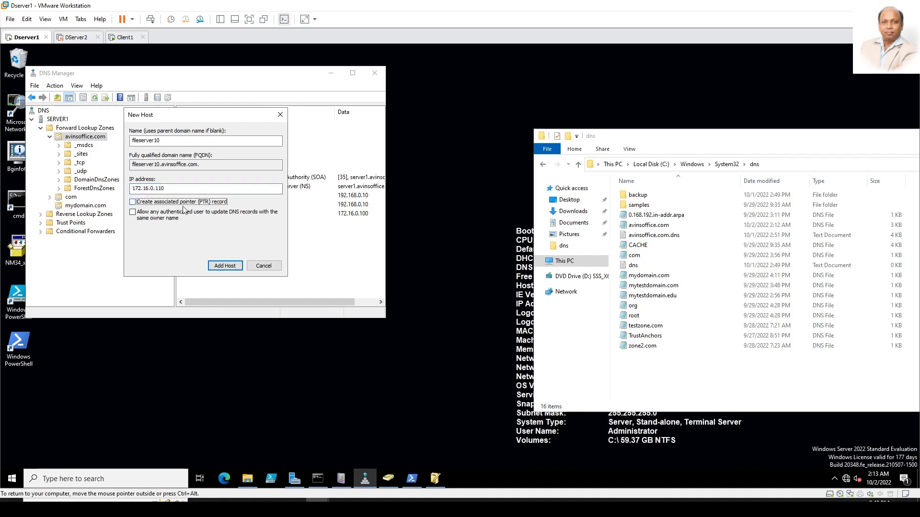
{"action": "left_click", "coordinate": [224, 266]}
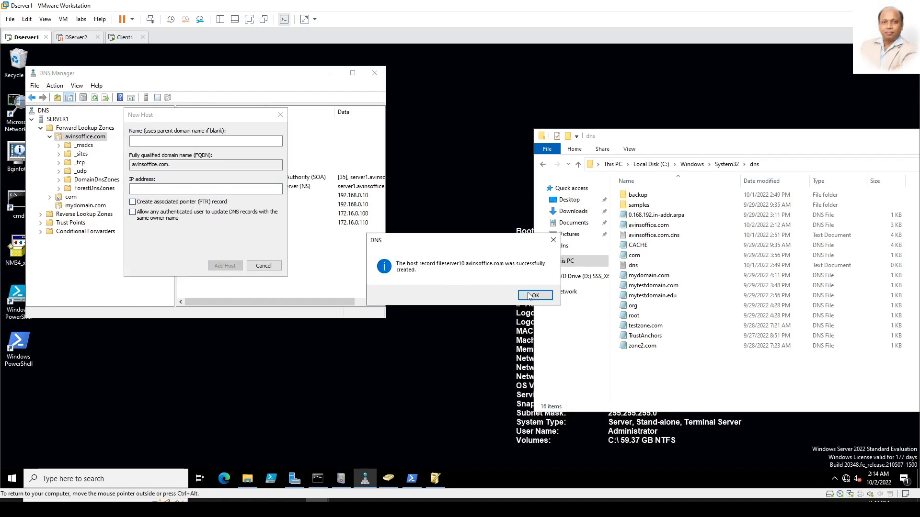
{"action": "left_click", "coordinate": [536, 296]}
{"action": "left_click", "coordinate": [264, 265]}
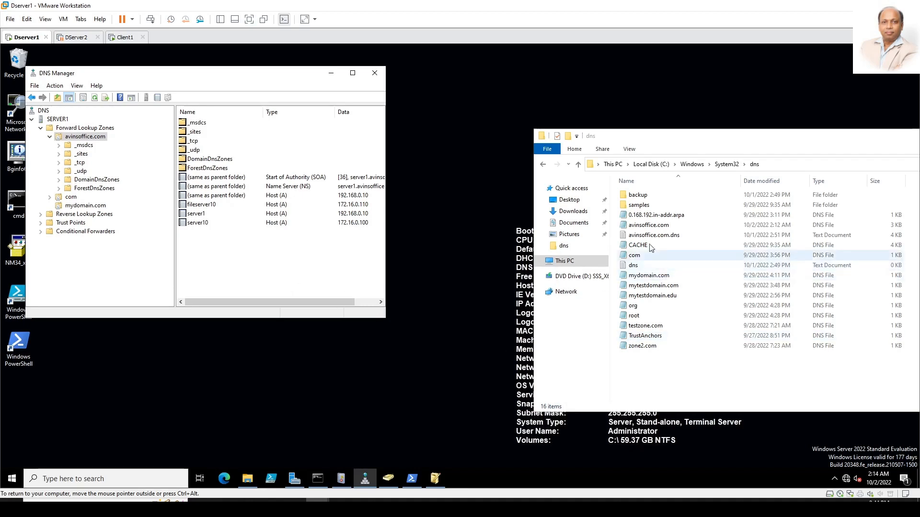
{"action": "double_click", "coordinate": [646, 225]}
{"action": "scroll", "coordinate": [311, 317], "scroll_direction": "down", "scroll_amount": 8}
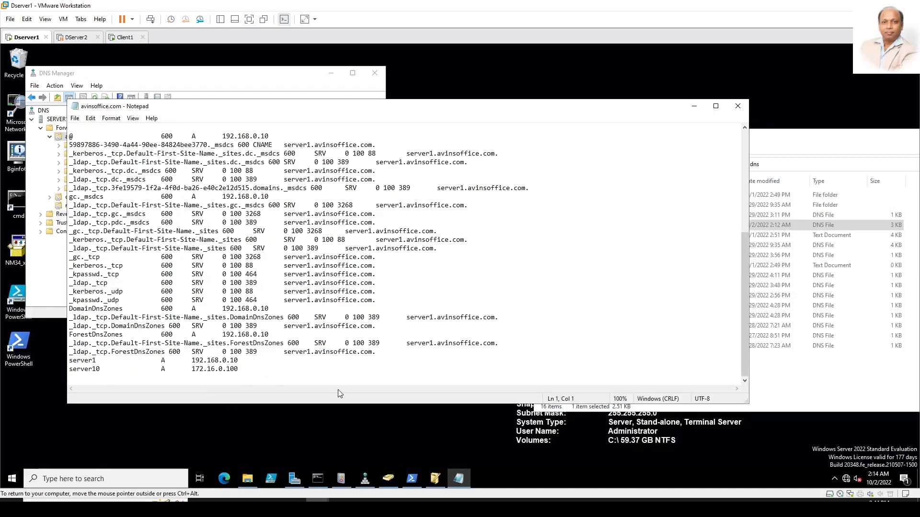
{"action": "left_click_drag", "start_coordinate": [361, 109], "coordinate": [558, 164]}
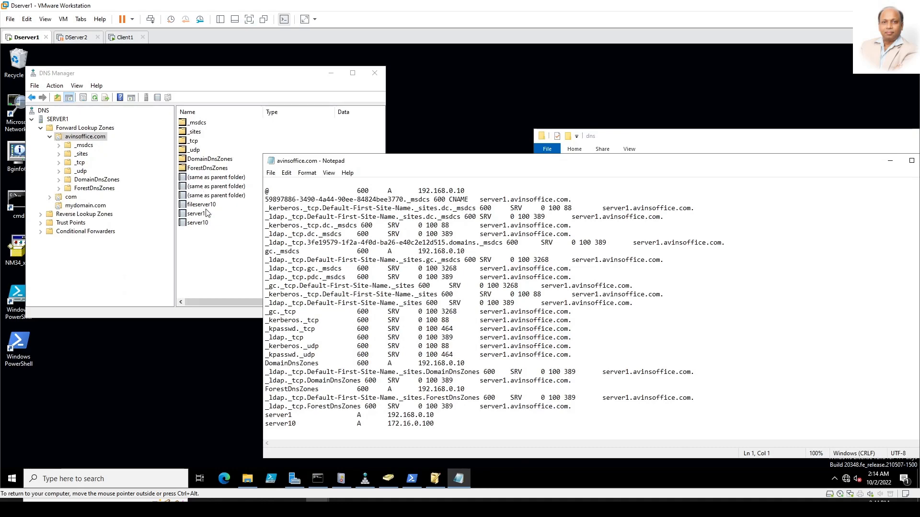
{"action": "left_click", "coordinate": [285, 429]}
{"action": "left_click_drag", "start_coordinate": [689, 163], "coordinate": [415, 126]}
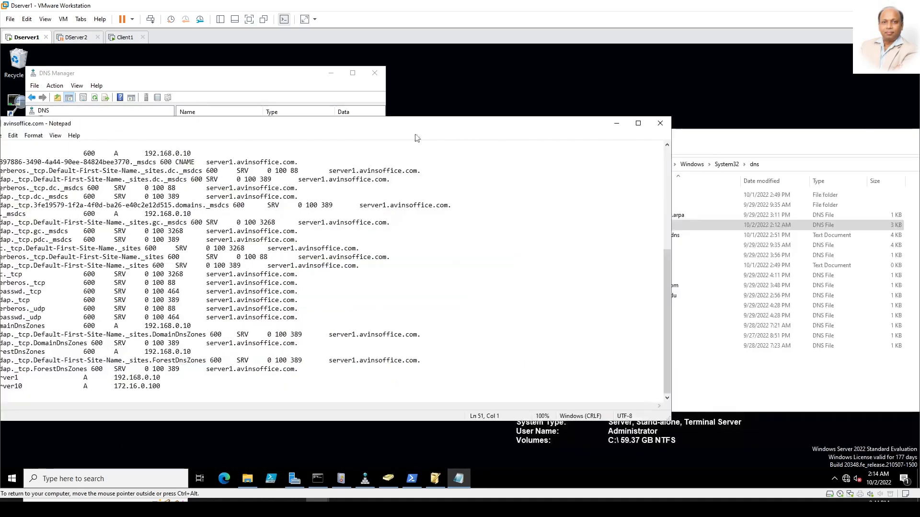
{"action": "left_click", "coordinate": [658, 125]}
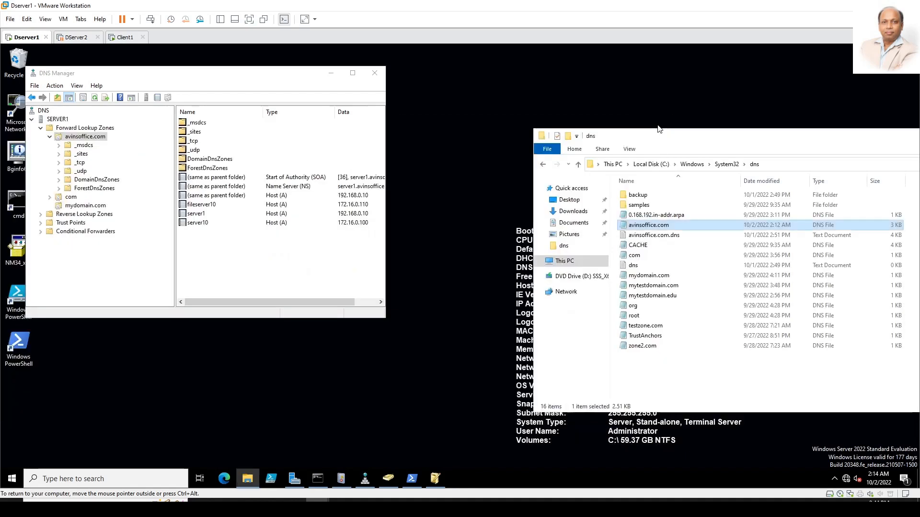
Step: Open the avinsoffice.com zone properties to change the zone type
{"action": "left_click", "coordinate": [80, 138]}
{"action": "right_click", "coordinate": [80, 139]}
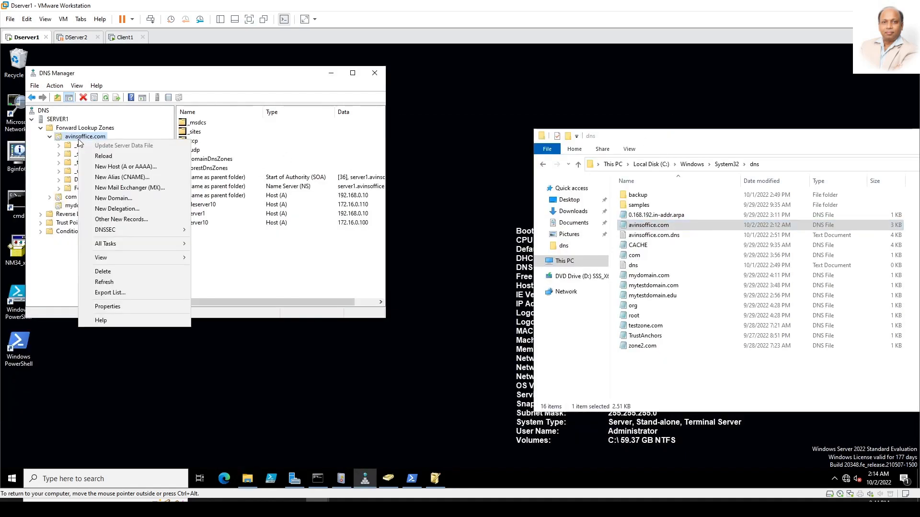
{"action": "left_click", "coordinate": [125, 305]}
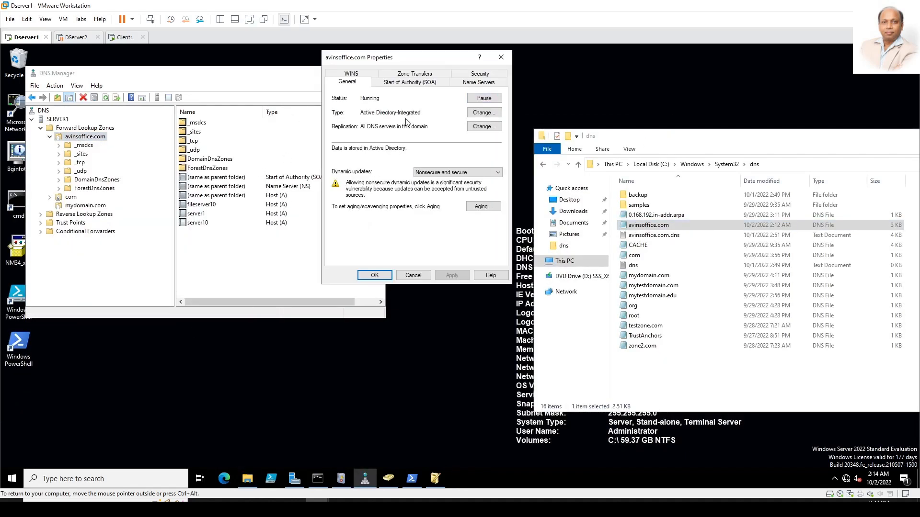
{"action": "left_click", "coordinate": [494, 113]}
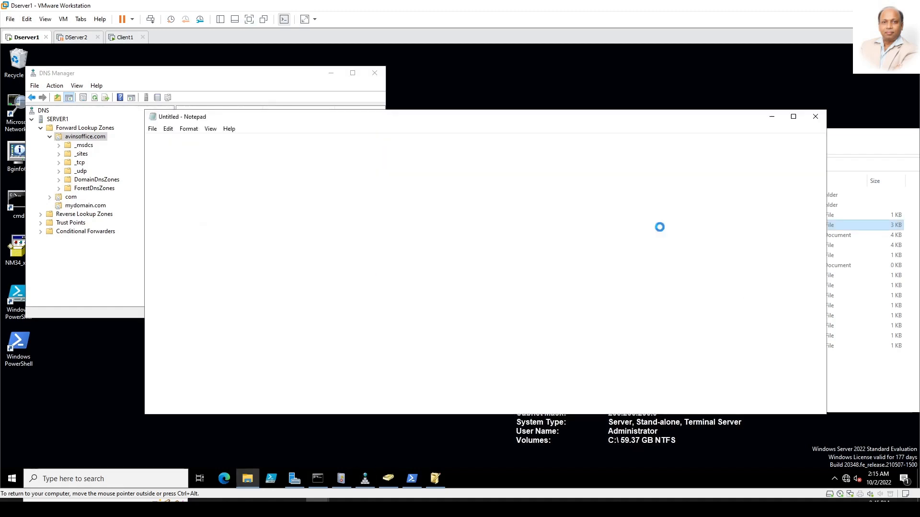
Step: Highlight the fileserver10 record line at the end of the zone file, then close it
{"action": "scroll", "coordinate": [339, 351], "scroll_direction": "down", "scroll_amount": 4}
{"action": "scroll", "coordinate": [339, 351], "scroll_direction": "down", "scroll_amount": 3}
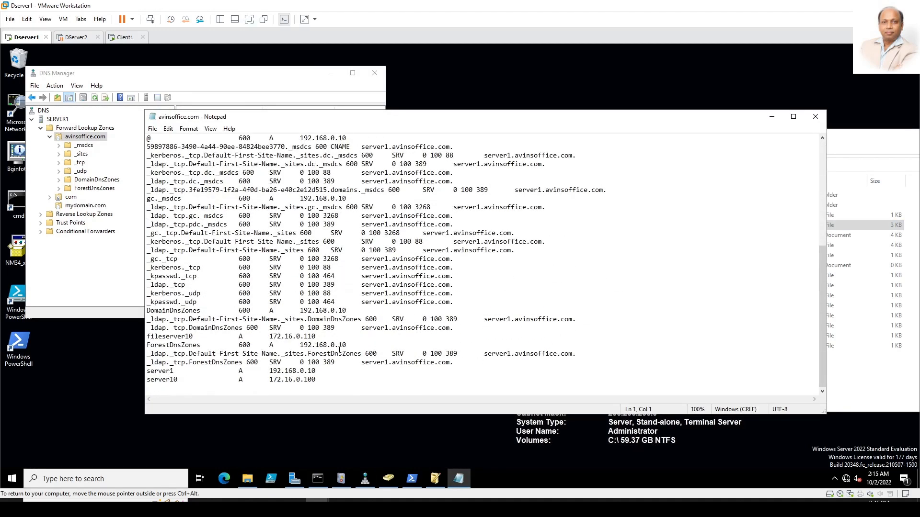
{"action": "left_click", "coordinate": [175, 379]}
{"action": "left_click_drag", "start_coordinate": [317, 336], "coordinate": [148, 339]}
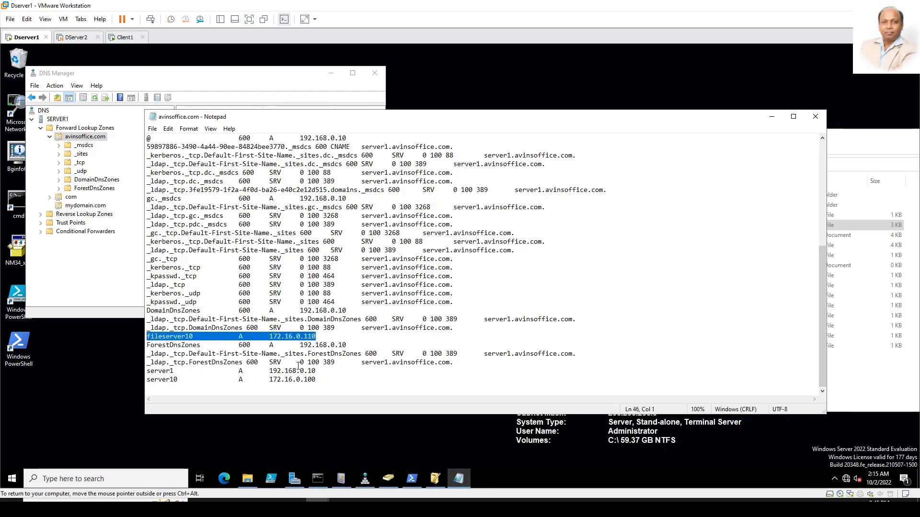
{"action": "key", "text": "alt+F4"}
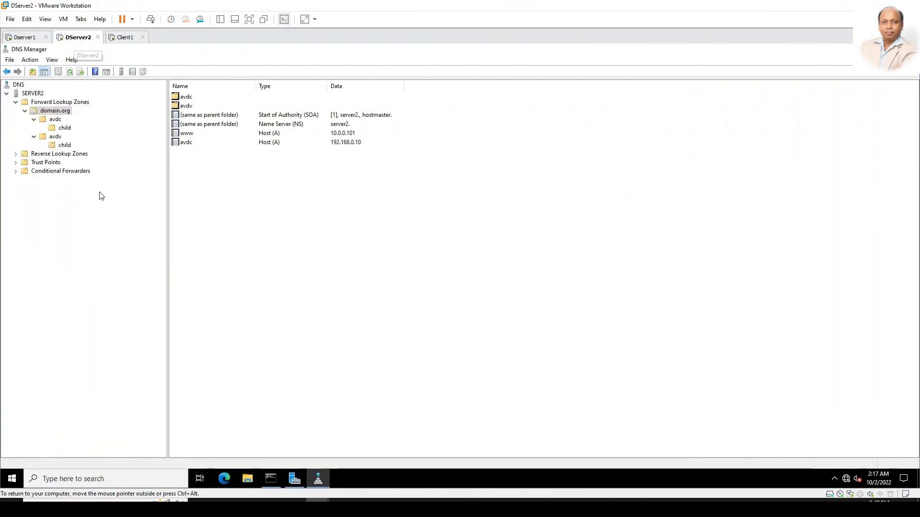
Step: On DServer2, open System Properties via sysdm.cpl and choose domain membership
{"action": "left_click", "coordinate": [26, 38]}
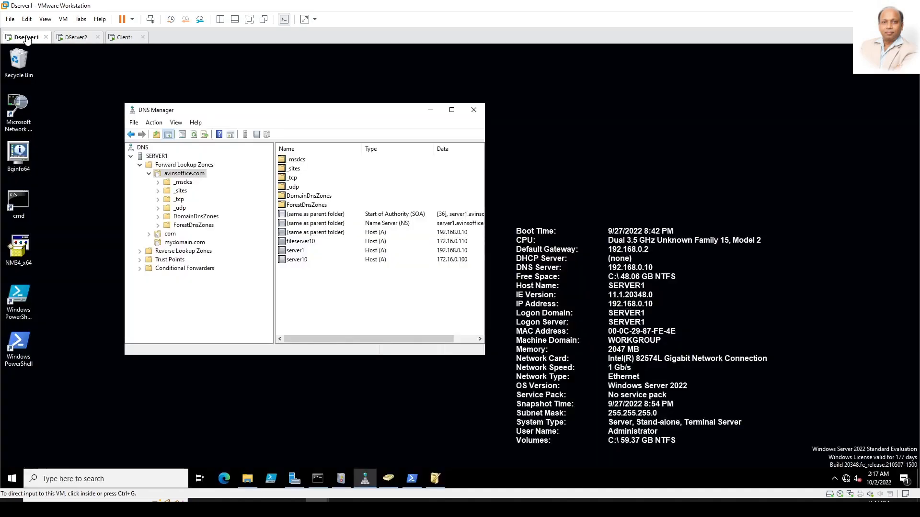
{"action": "left_click", "coordinate": [74, 39]}
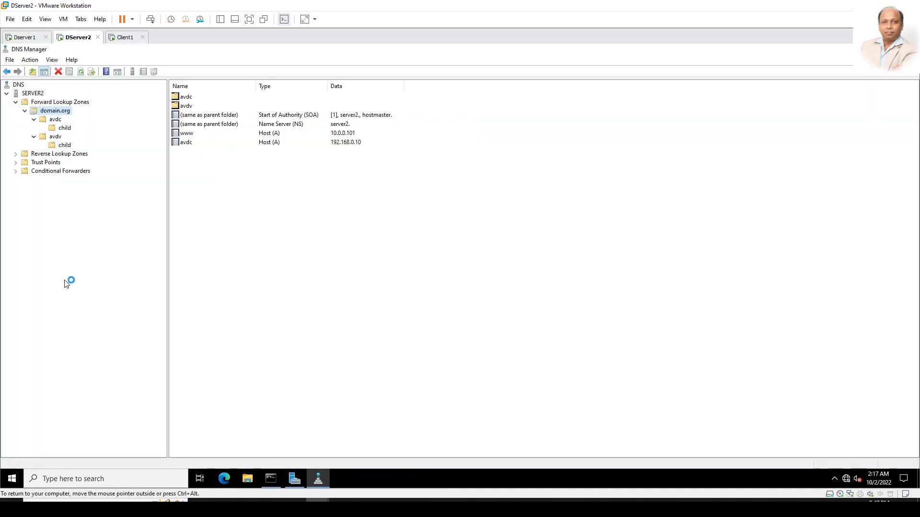
{"action": "type", "text": "sysdm.cpl"}
{"action": "key", "text": "Return"}
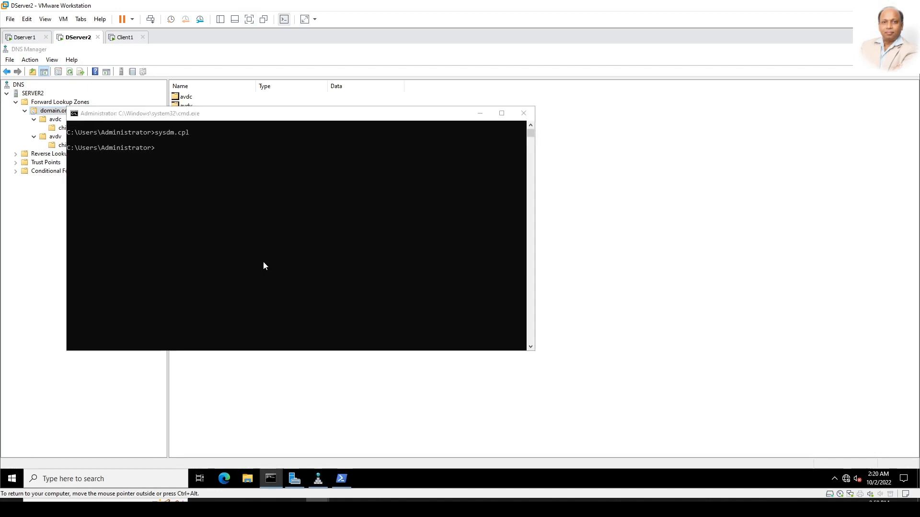
{"action": "left_click", "coordinate": [254, 247]}
{"action": "left_click", "coordinate": [111, 267]}
Step: Join the avinsoffice.com domain, entering the administrator account name and password
{"action": "type", "text": "avinsoffice.com"}
{"action": "key", "text": "Return"}
{"action": "type", "text": "administrator"}
{"action": "key", "text": "Tab"}
{"action": "type", "text": "Pa$$w0rd"}
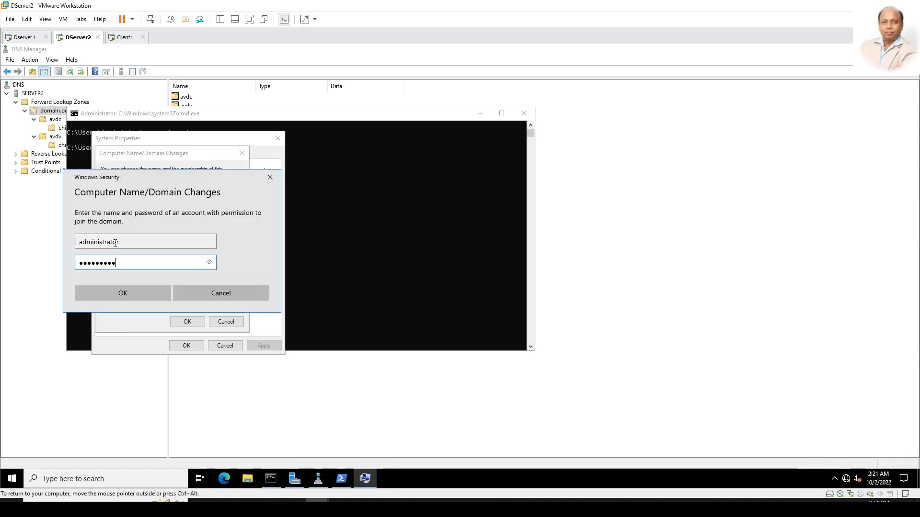
{"action": "key", "text": "Return"}
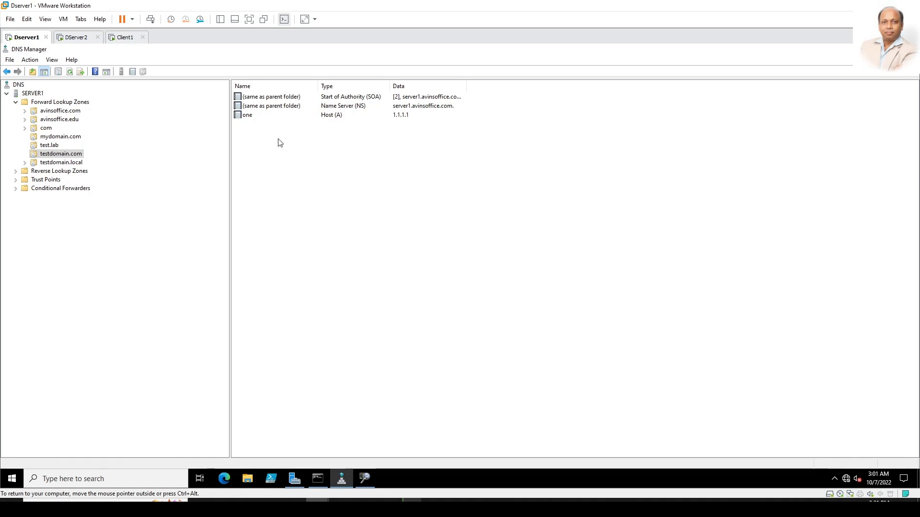
Step: Ping one.testdomain.com from Client1 and confirm it resolves to 1.1.1.1
{"action": "double_click", "coordinate": [245, 118]}
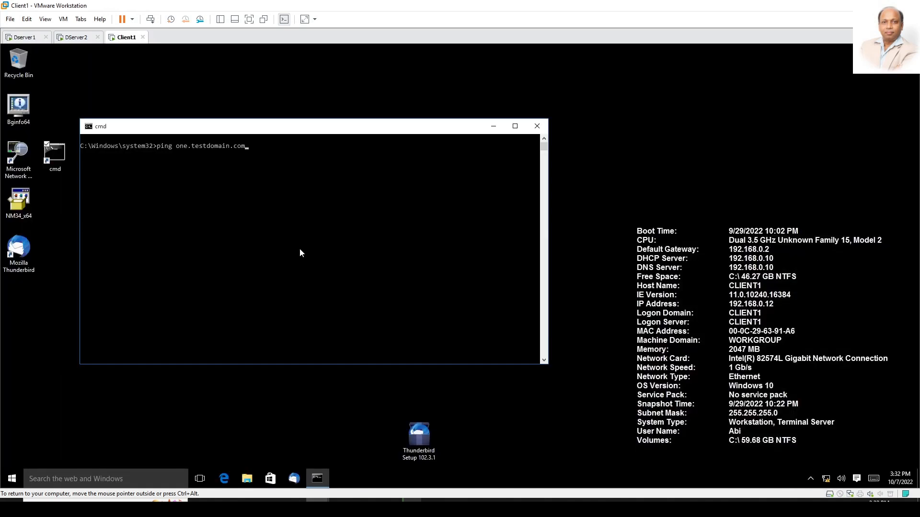
{"action": "key", "text": "Return"}
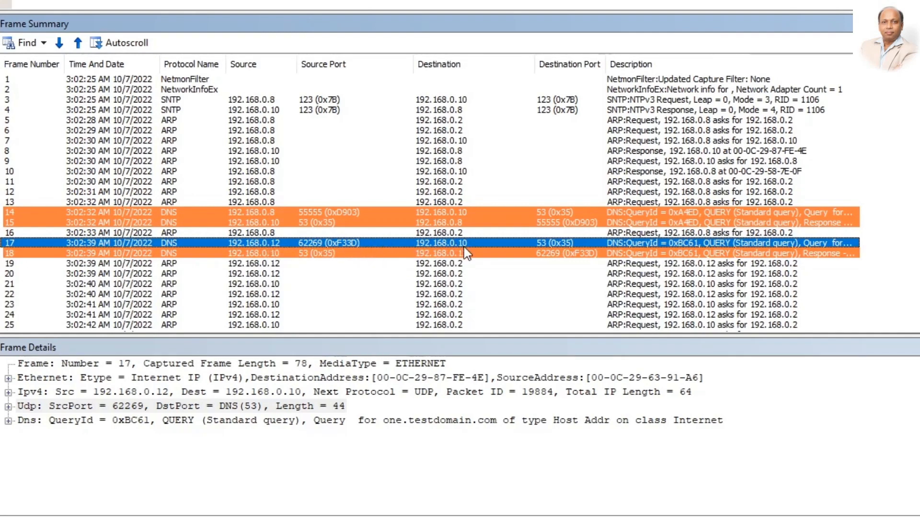
Step: Expand frame 18's DNS response to show the QRecord answer for one.testdomain.com at 1.1.1.1
{"action": "left_click", "coordinate": [343, 420]}
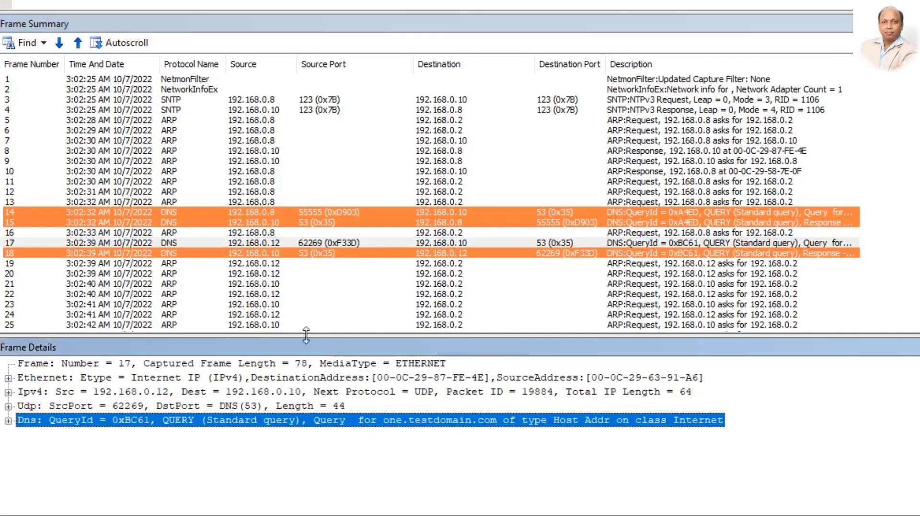
{"action": "left_click", "coordinate": [308, 254]}
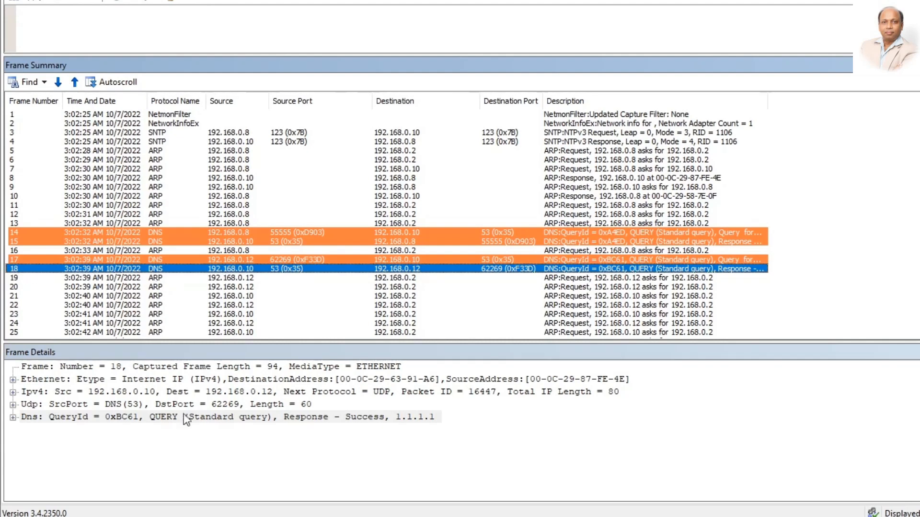
{"action": "left_click", "coordinate": [391, 417]}
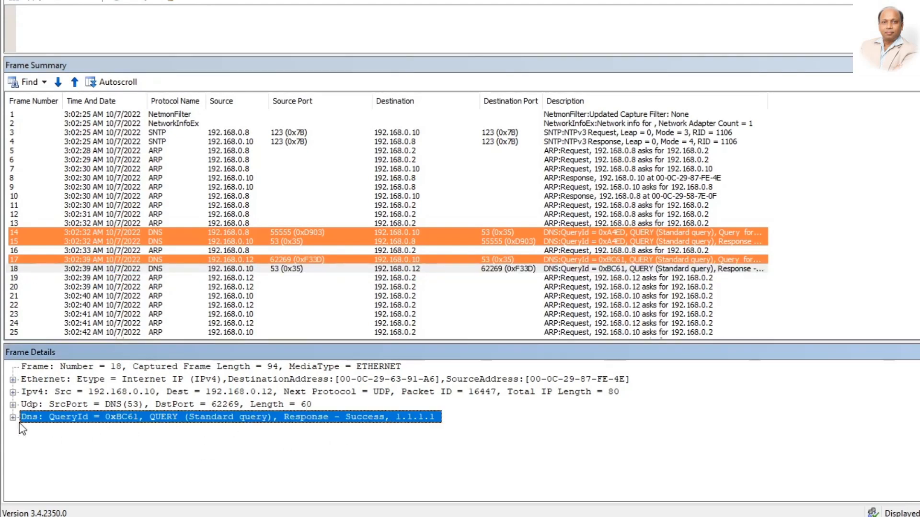
{"action": "double_click", "coordinate": [390, 417]}
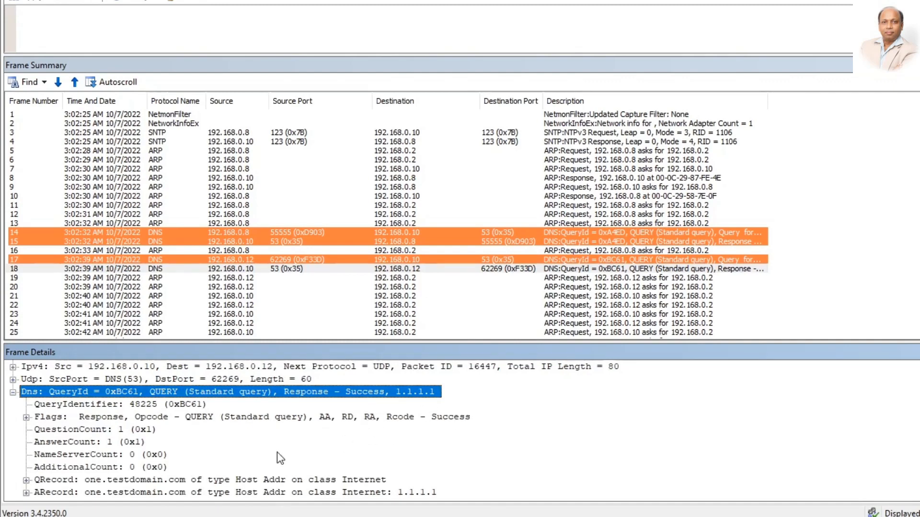
{"action": "left_click", "coordinate": [292, 481]}
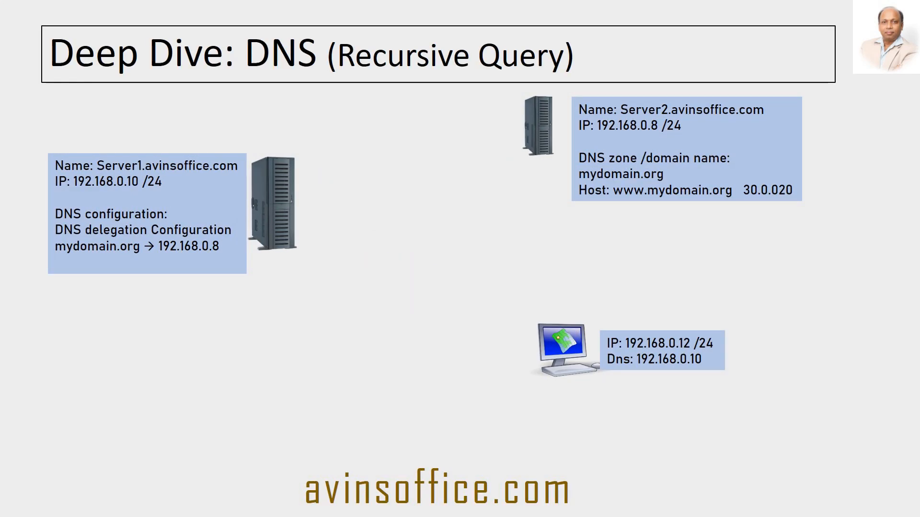
Step: Advance the recursive-query slide through arrows 1–4, ending with Server1 returning 30.0.0.20
{"action": "key", "text": "Right"}
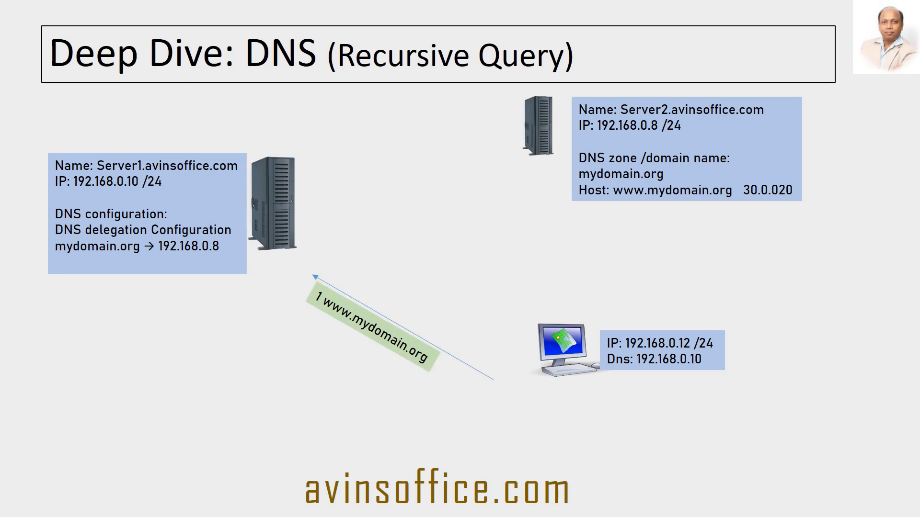
{"action": "key", "text": "Right"}
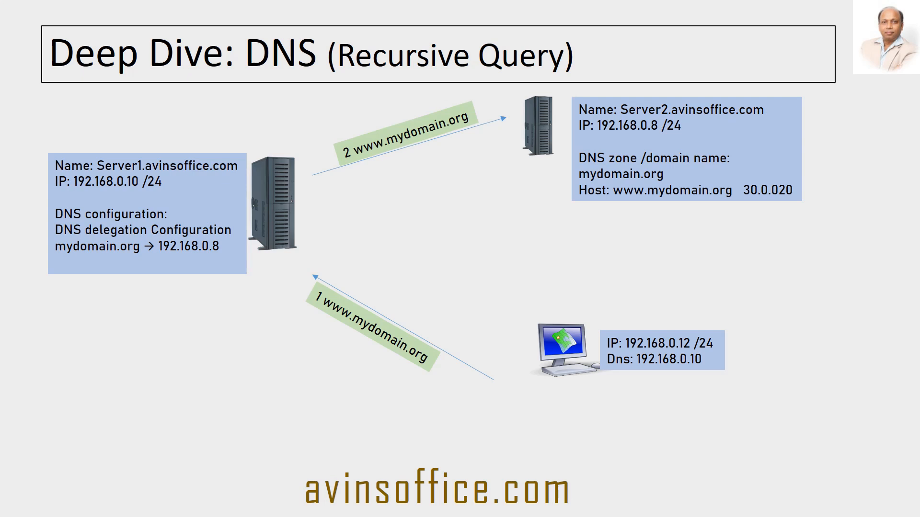
{"action": "key", "text": "Right"}
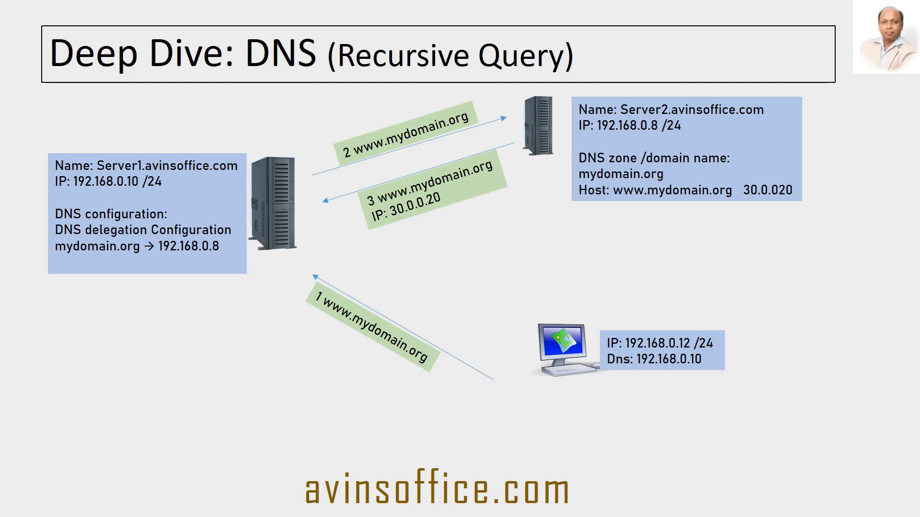
{"action": "key", "text": "Right"}
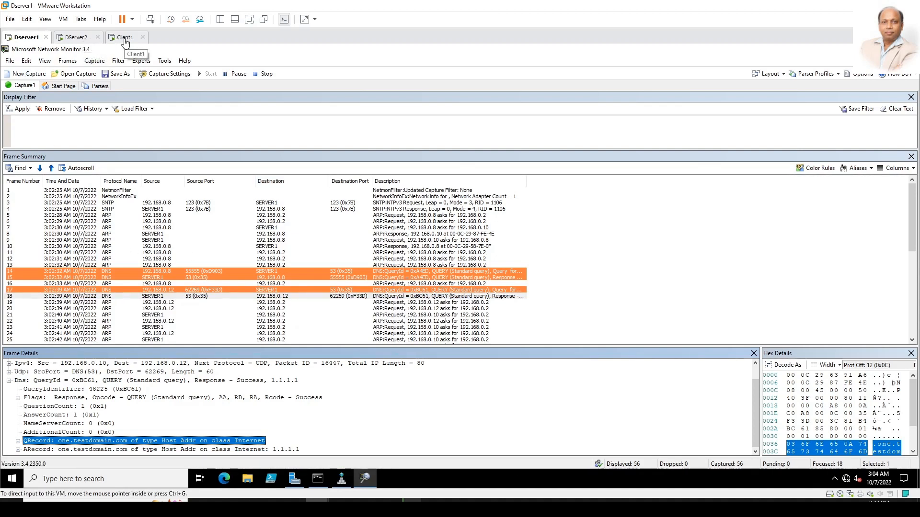
Step: On DServer2, create primary zone mydomain.org with the default file and no dynamic updates
{"action": "left_click", "coordinate": [76, 37]}
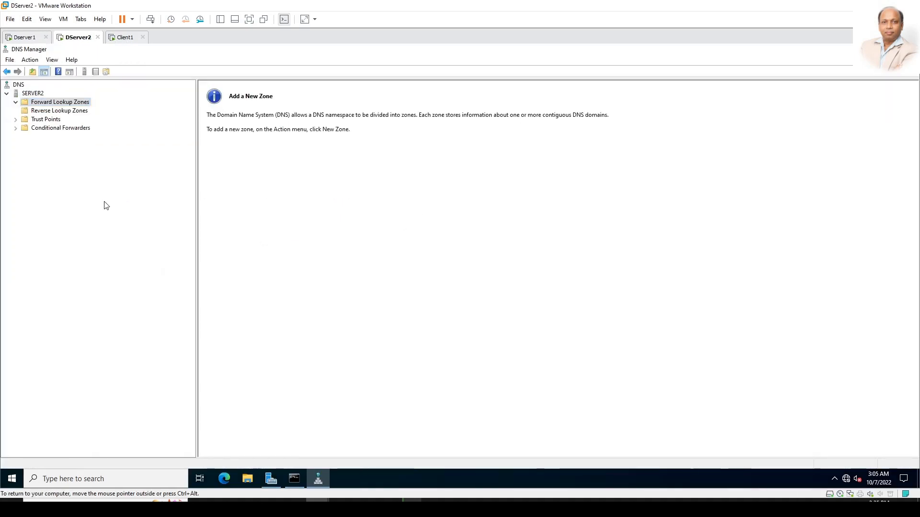
{"action": "left_click", "coordinate": [67, 111]}
{"action": "left_click", "coordinate": [57, 103]}
{"action": "right_click", "coordinate": [57, 102]}
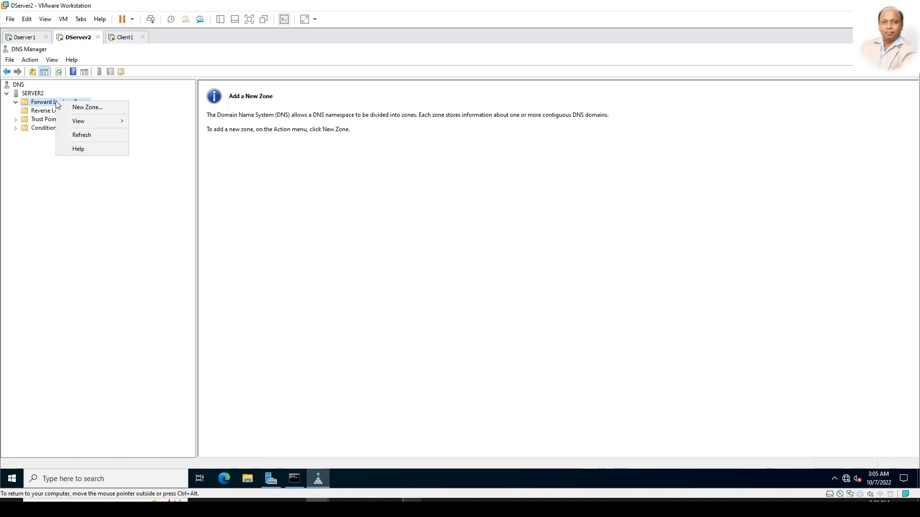
{"action": "left_click", "coordinate": [76, 108]}
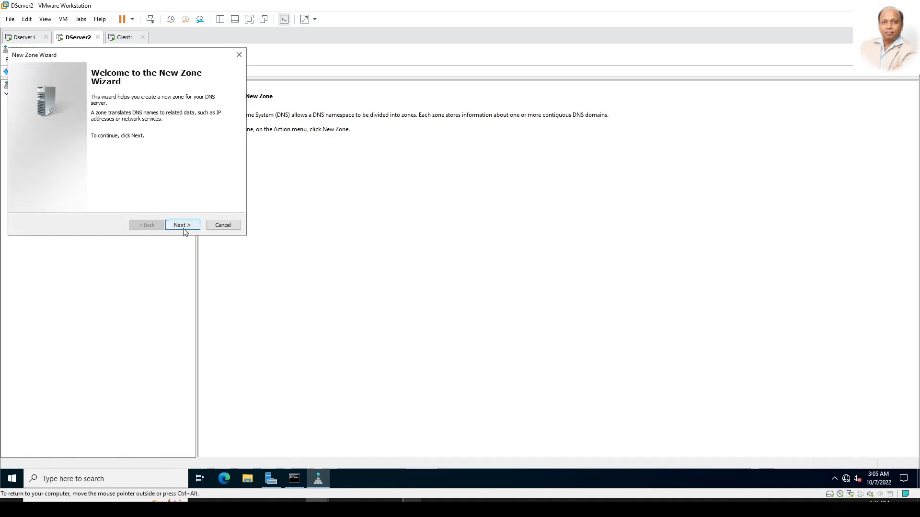
{"action": "left_click", "coordinate": [182, 225]}
{"action": "left_click", "coordinate": [194, 229]}
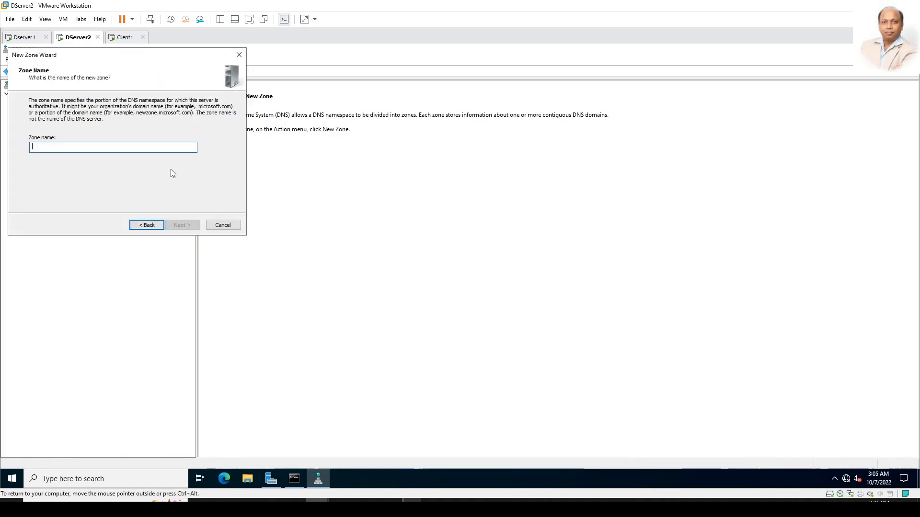
{"action": "type", "text": "mydomain"}
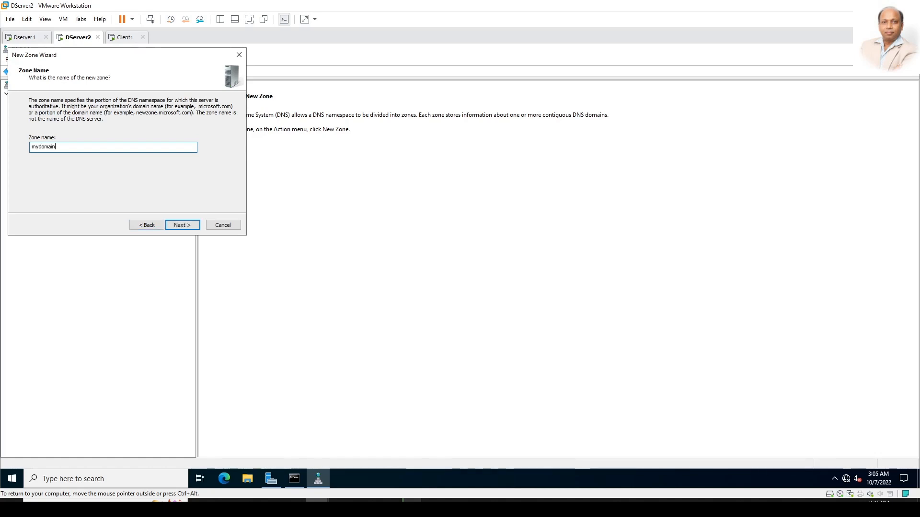
{"action": "type", "text": ".org"}
{"action": "left_click", "coordinate": [184, 222]}
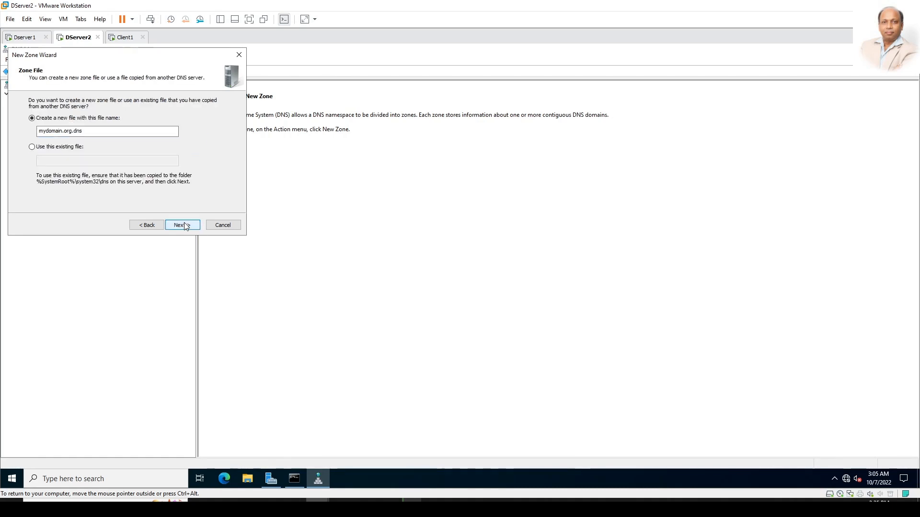
{"action": "left_click", "coordinate": [184, 222]}
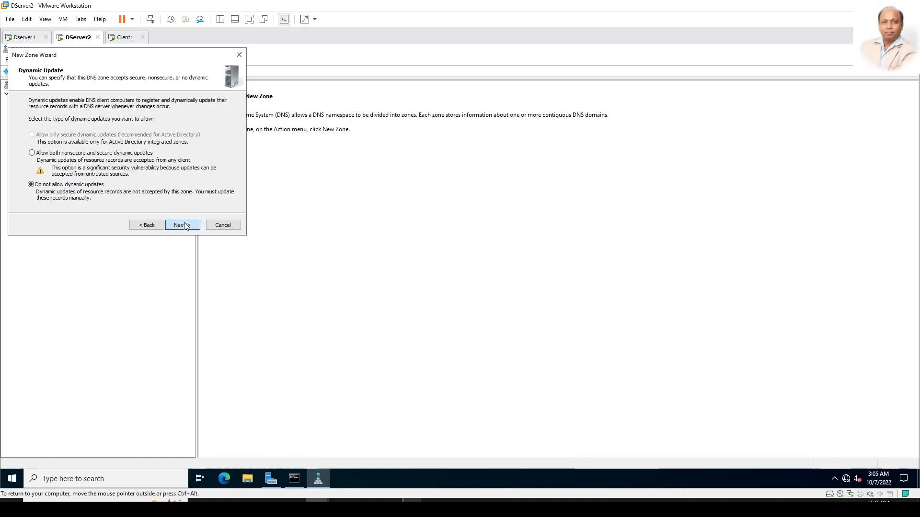
{"action": "left_click", "coordinate": [184, 222]}
{"action": "left_click", "coordinate": [184, 225]}
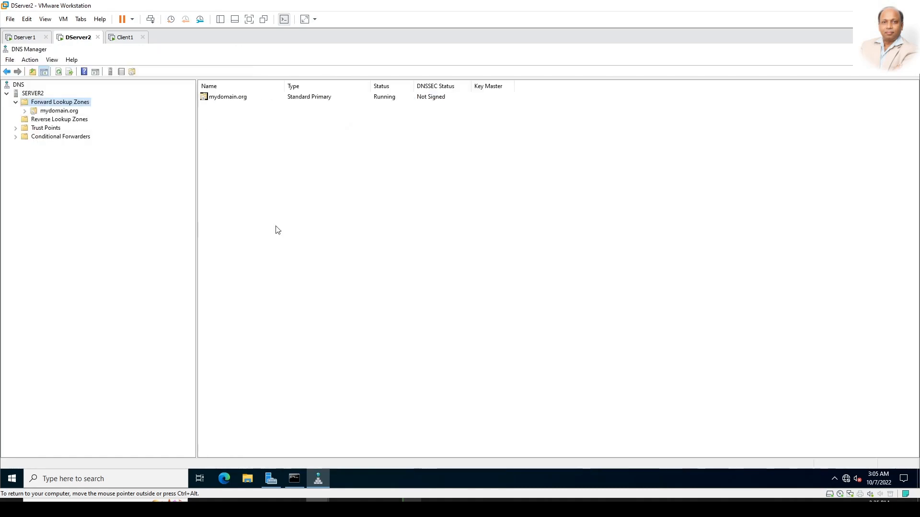
Step: Add a www host record at 30.0.0.20 to mydomain.org
{"action": "left_click", "coordinate": [54, 111]}
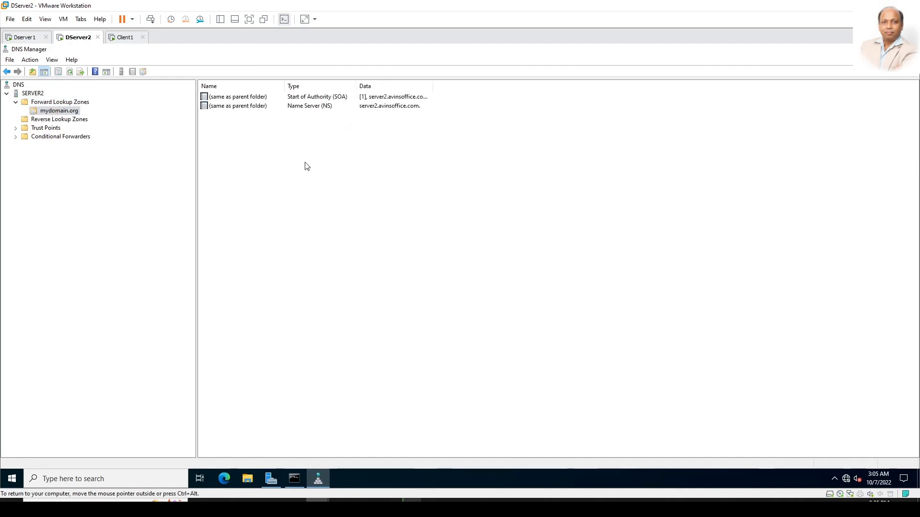
{"action": "right_click", "coordinate": [314, 154]}
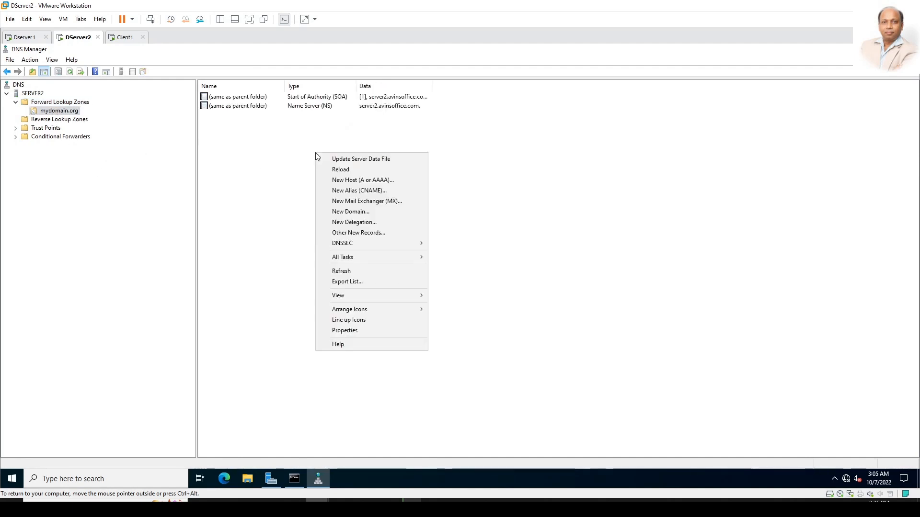
{"action": "left_click", "coordinate": [357, 180]}
{"action": "type", "text": "www"}
{"action": "key", "text": "Tab"}
{"action": "type", "text": "30.0.0.20"}
{"action": "left_click", "coordinate": [479, 329]}
{"action": "left_click", "coordinate": [536, 295]}
{"action": "left_click", "coordinate": [518, 329]}
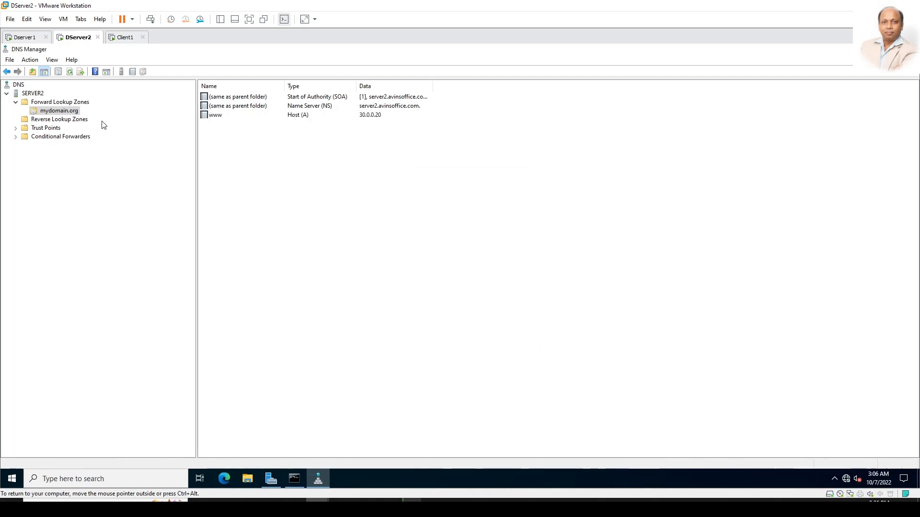
{"action": "left_click", "coordinate": [26, 38]}
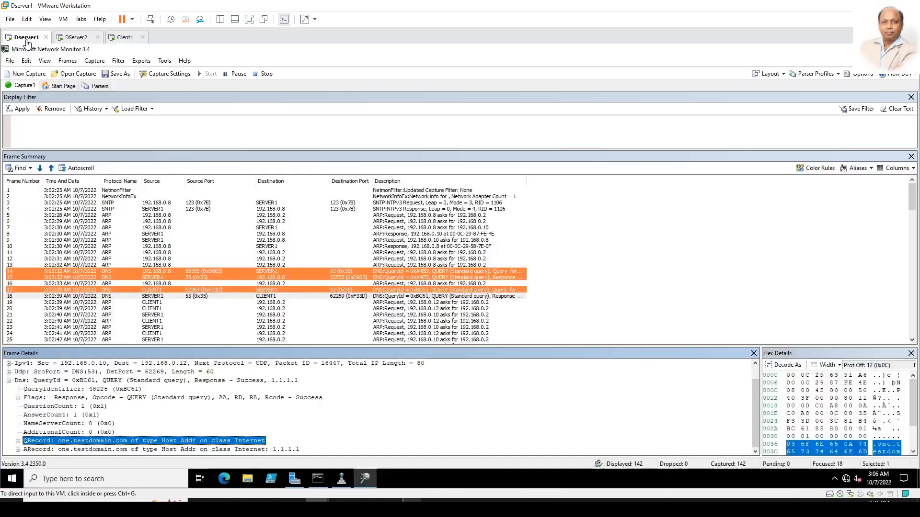
Step: On Server1, create an AD-integrated primary forward lookup zone 'org' with default settings and view its records
{"action": "left_click", "coordinate": [341, 478]}
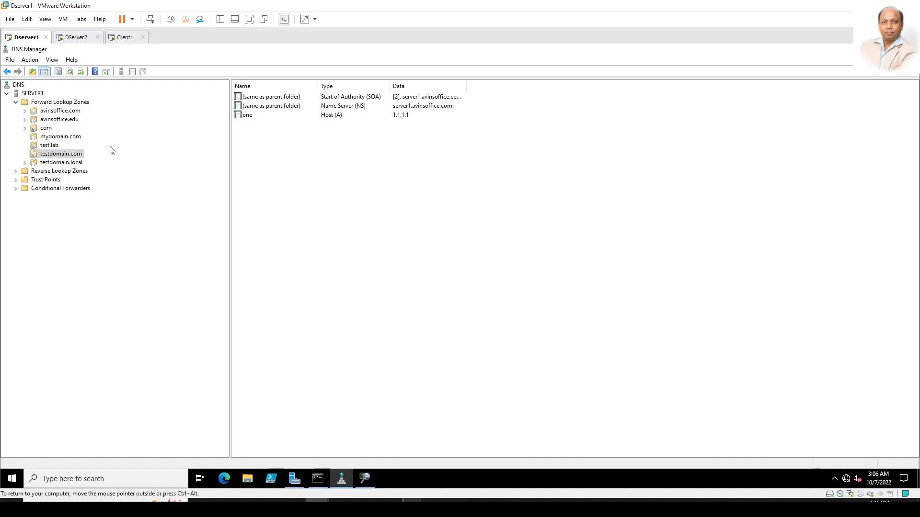
{"action": "right_click", "coordinate": [43, 103]}
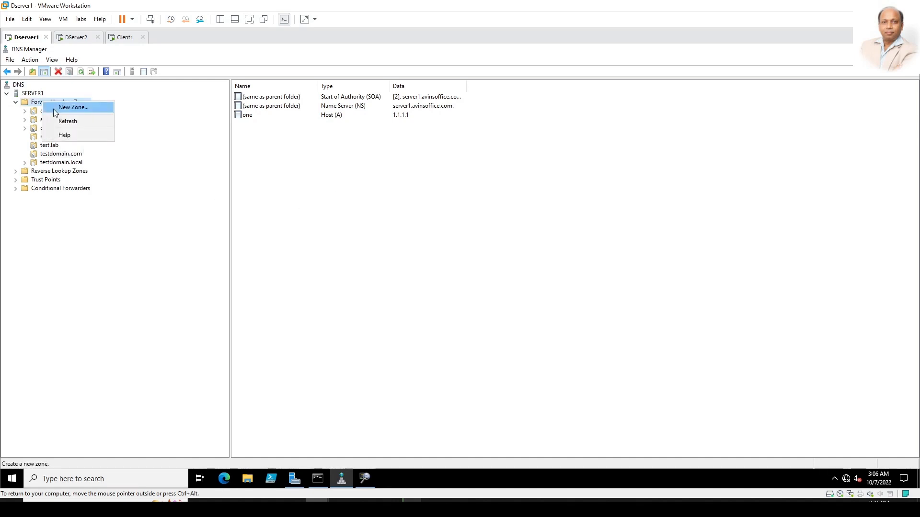
{"action": "left_click", "coordinate": [54, 108]}
{"action": "left_click", "coordinate": [189, 228]}
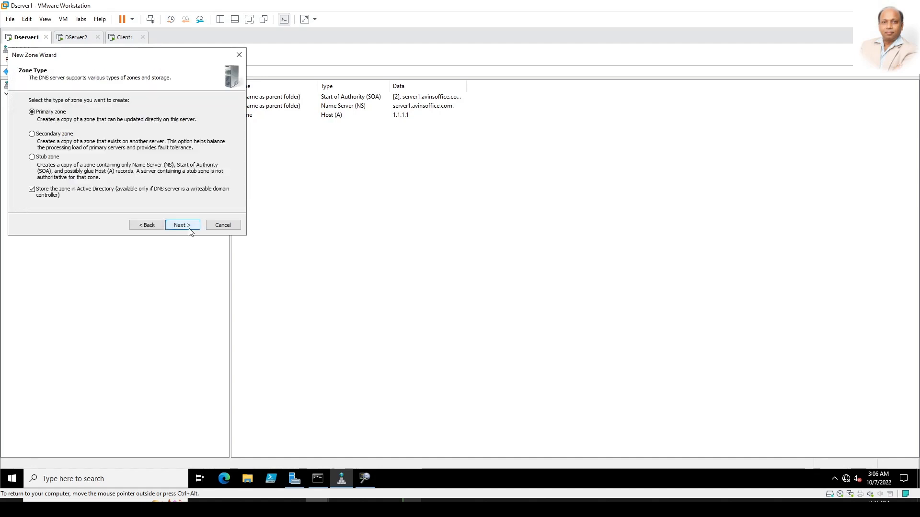
{"action": "left_click", "coordinate": [189, 229]}
{"action": "left_click", "coordinate": [189, 229]}
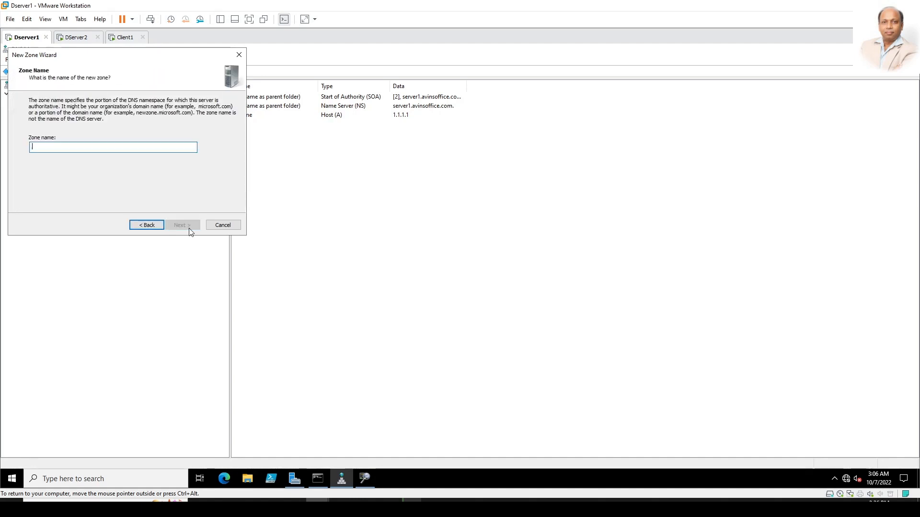
{"action": "type", "text": "org"}
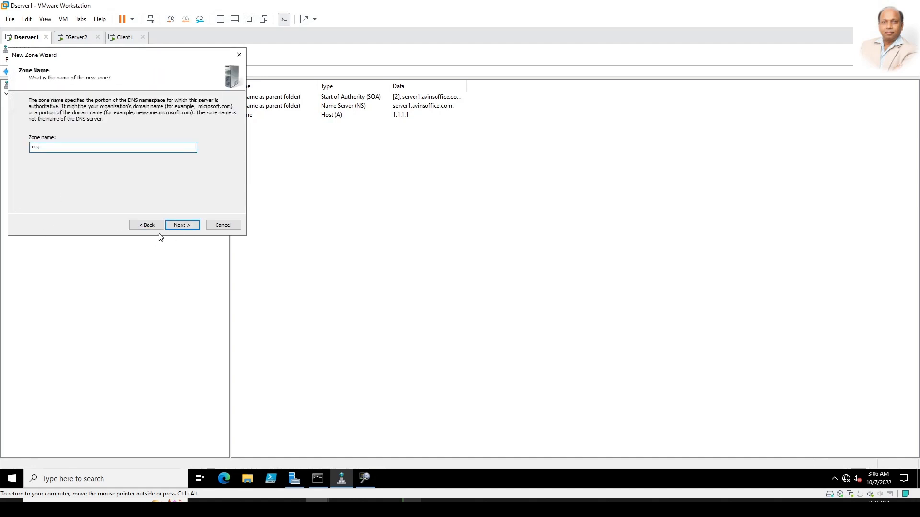
{"action": "left_click", "coordinate": [193, 229]}
{"action": "left_click", "coordinate": [194, 230]}
{"action": "left_click", "coordinate": [194, 230]}
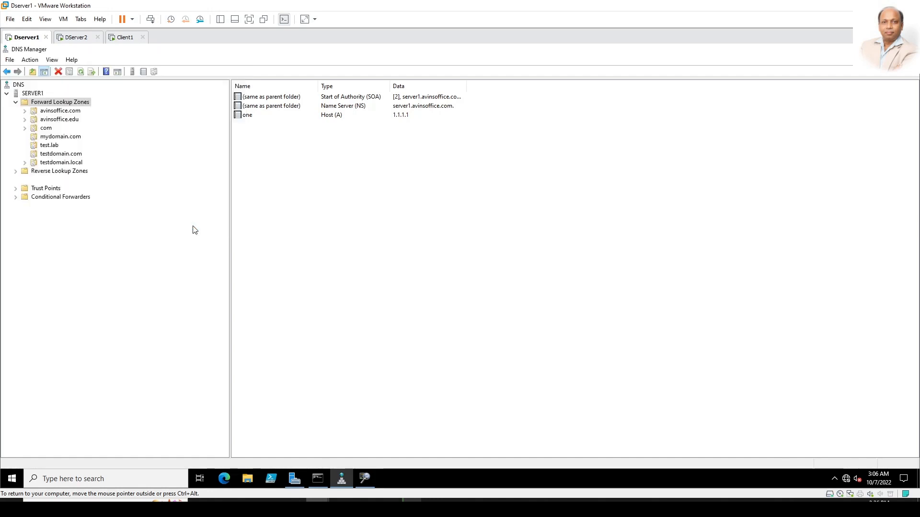
{"action": "left_click", "coordinate": [44, 174]}
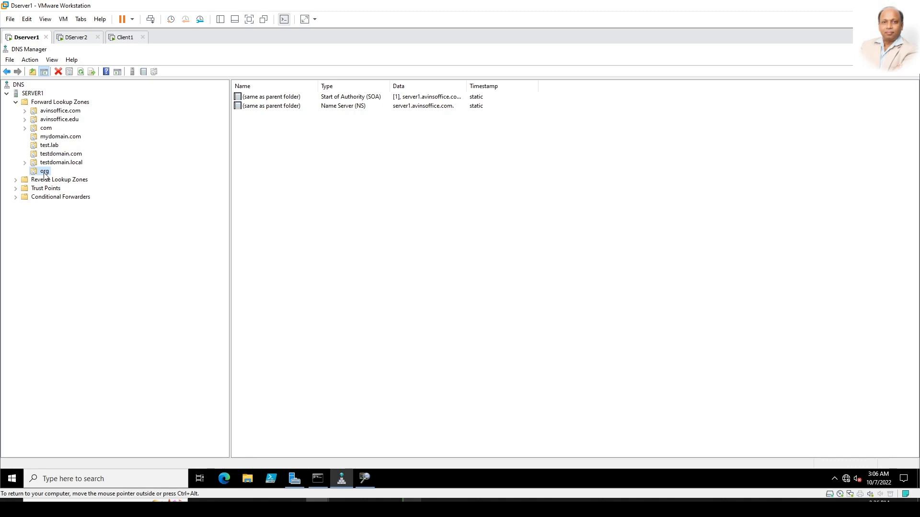
Step: Start a new delegation under the org zone for the subdomain mydomain
{"action": "right_click", "coordinate": [44, 173]}
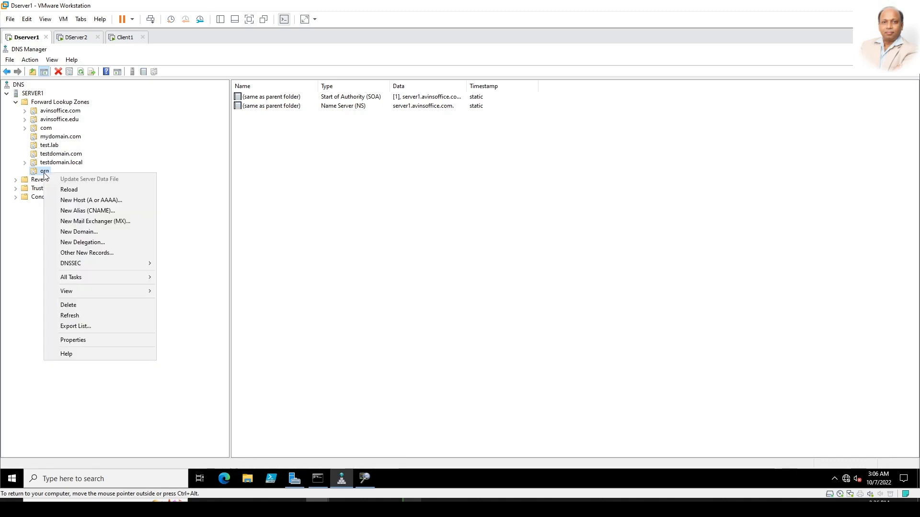
{"action": "left_click", "coordinate": [92, 247]}
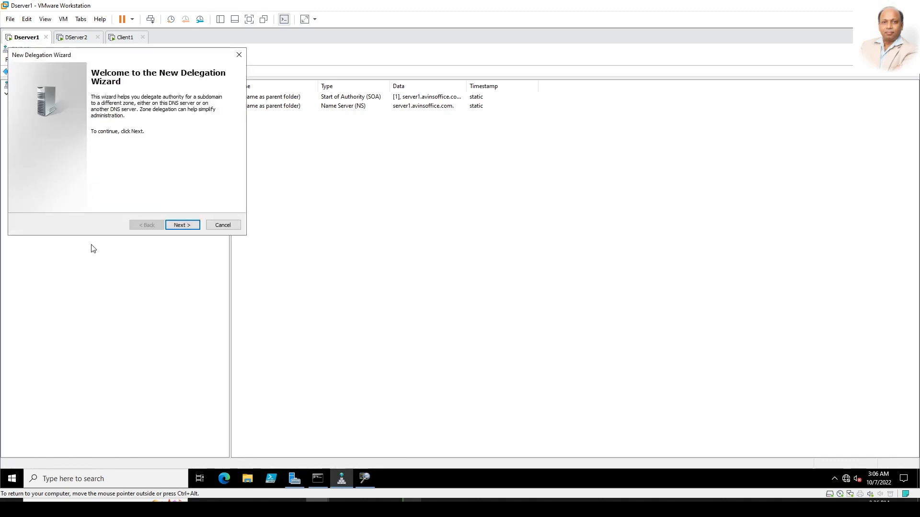
{"action": "left_click", "coordinate": [187, 226]}
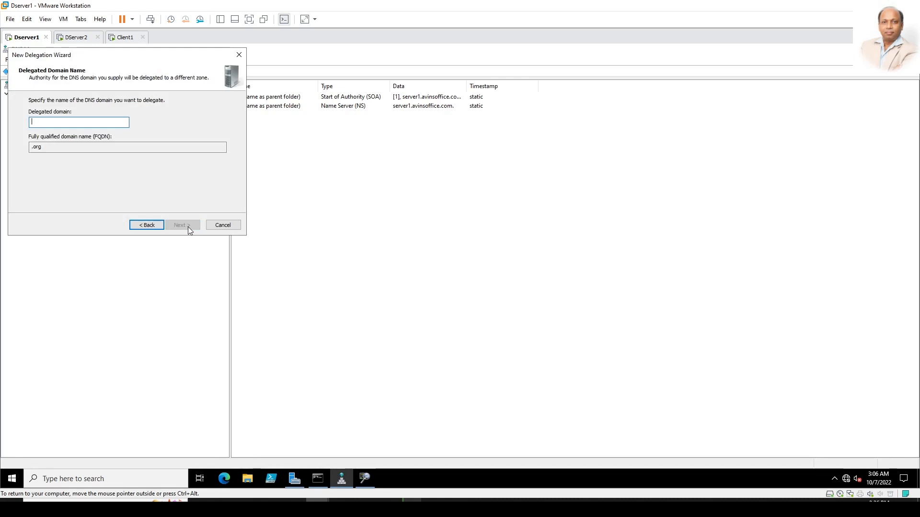
{"action": "type", "text": "mydomain"}
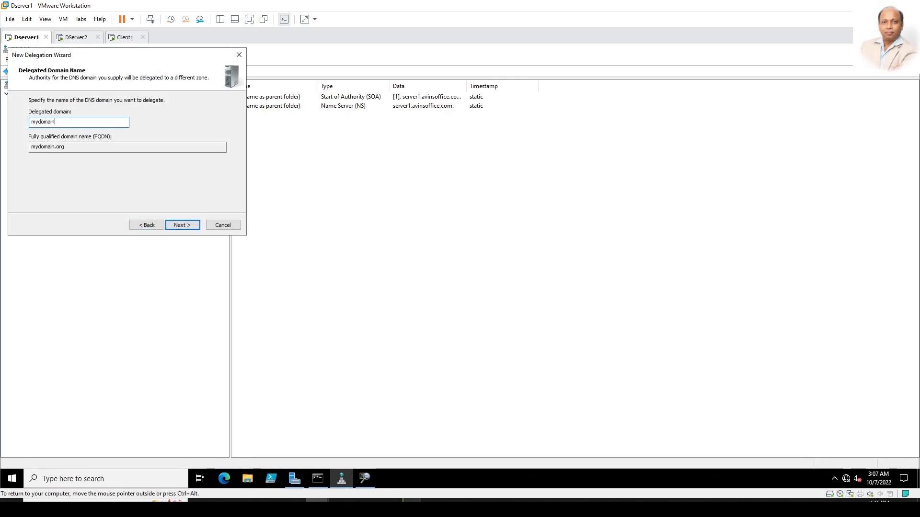
{"action": "left_click", "coordinate": [182, 225]}
Step: Add server2 (192.168.0.8) as the delegation's name server, finish, and select its NS record
{"action": "left_click", "coordinate": [54, 199]}
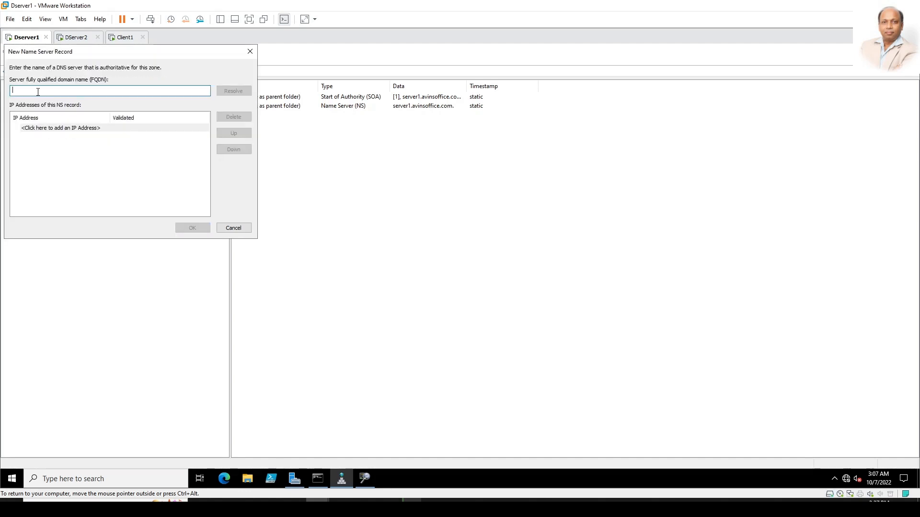
{"action": "type", "text": "server2"}
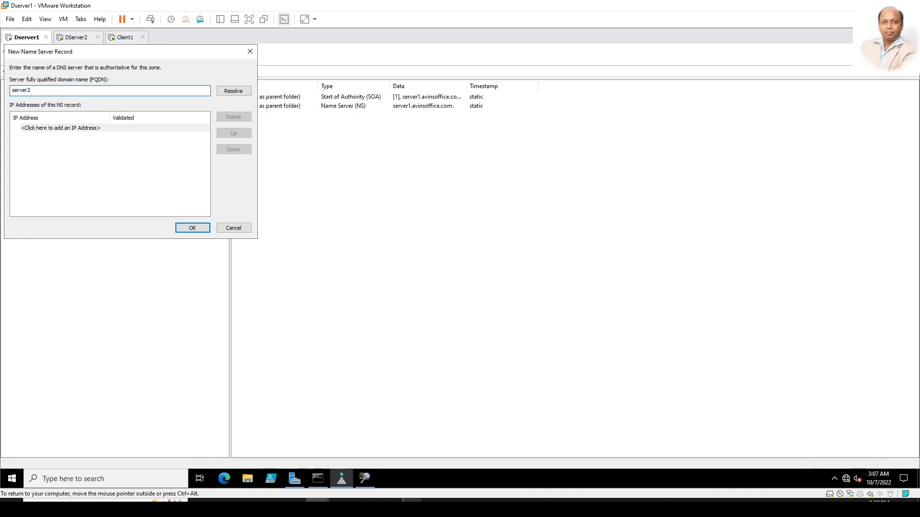
{"action": "left_click", "coordinate": [225, 92]}
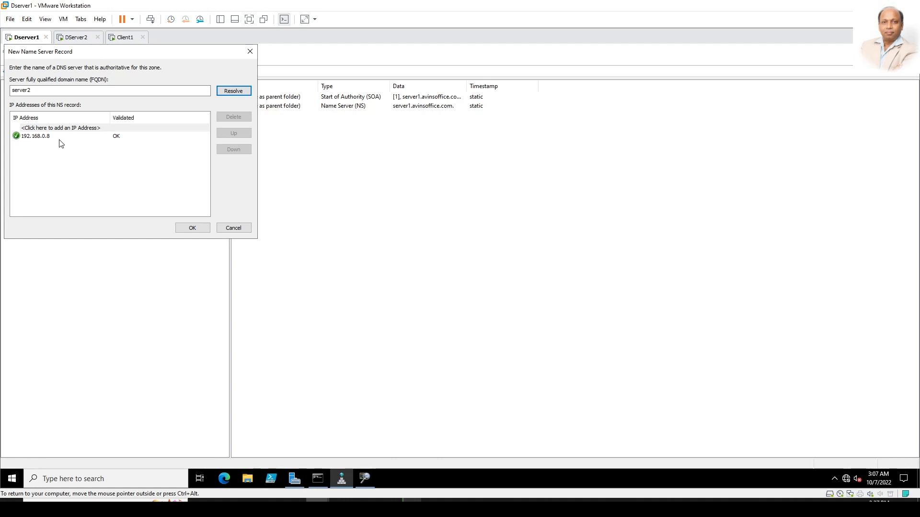
{"action": "left_click", "coordinate": [190, 229]}
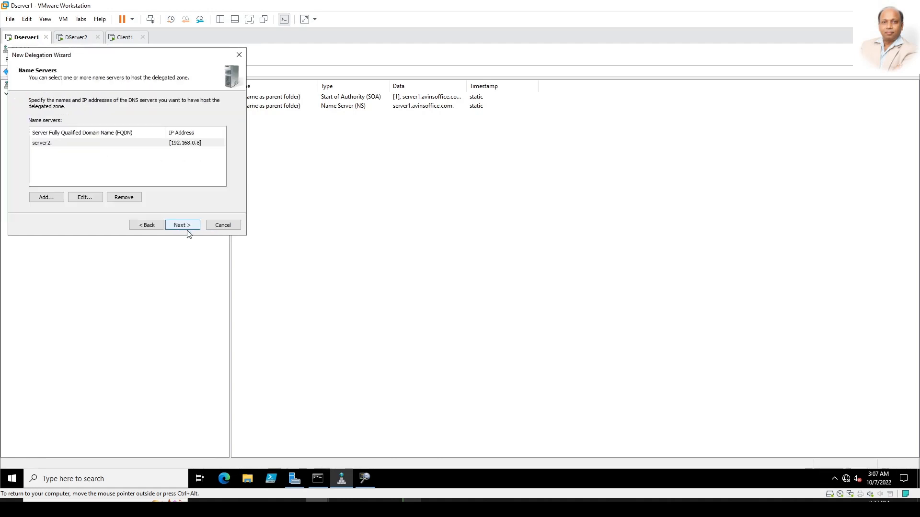
{"action": "left_click", "coordinate": [187, 226]}
{"action": "left_click", "coordinate": [188, 226]}
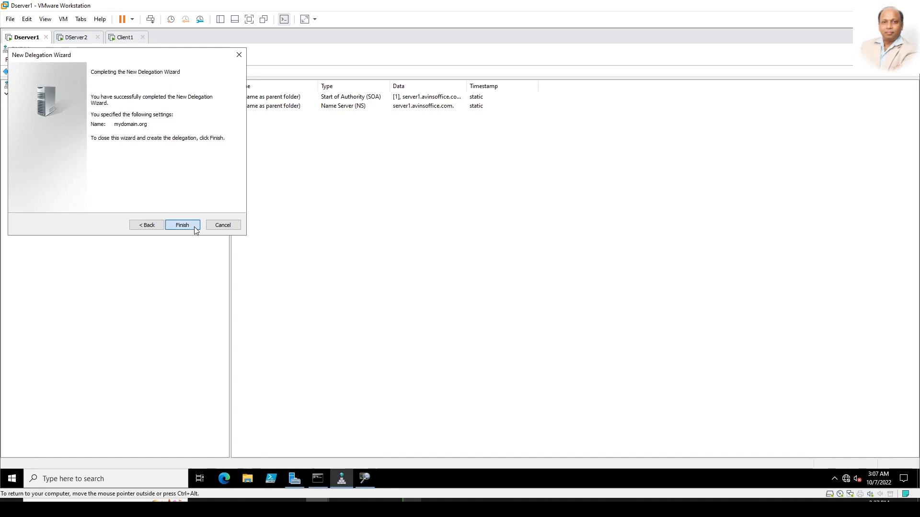
{"action": "left_click", "coordinate": [353, 162]}
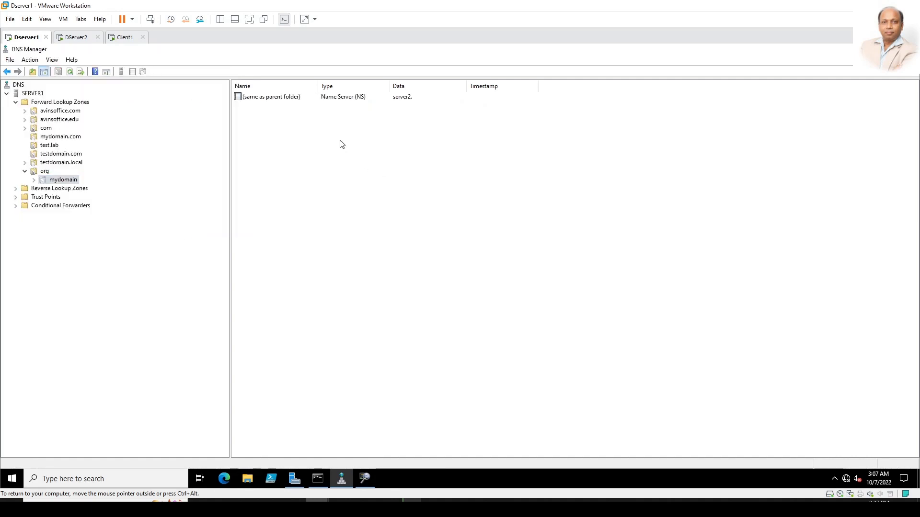
{"action": "left_click", "coordinate": [333, 100]}
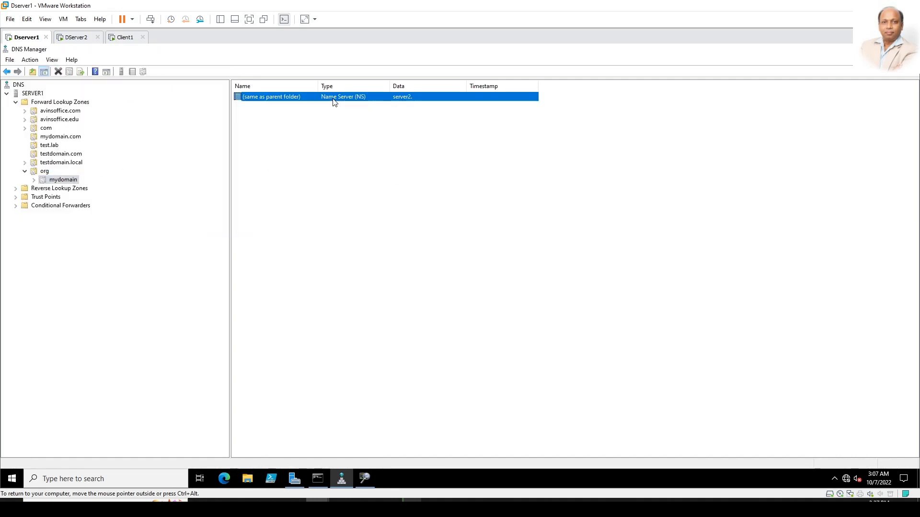
{"action": "left_click", "coordinate": [340, 198]}
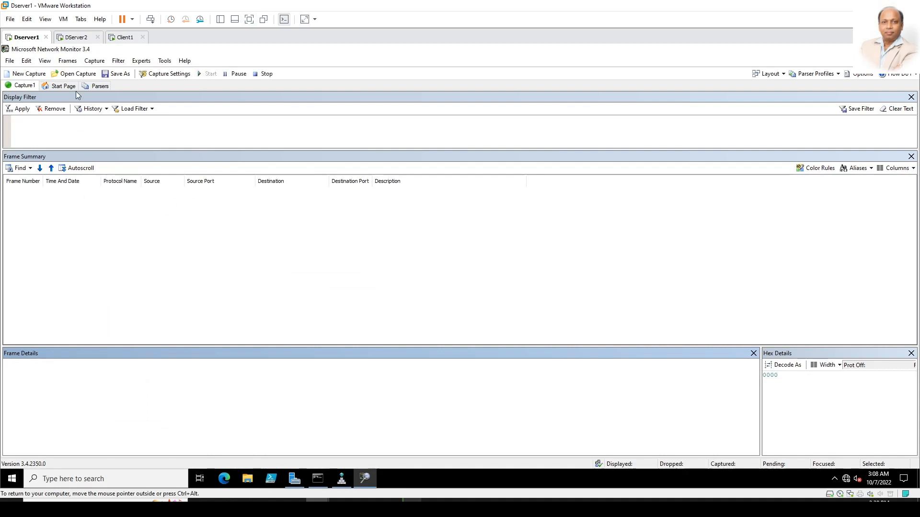
{"action": "left_click", "coordinate": [121, 39]}
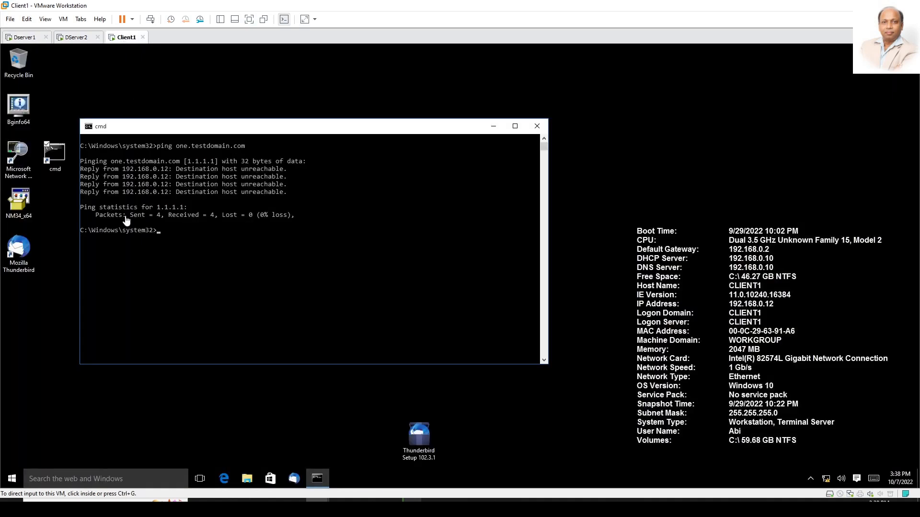
{"action": "left_click", "coordinate": [295, 283]}
{"action": "left_click", "coordinate": [75, 37]}
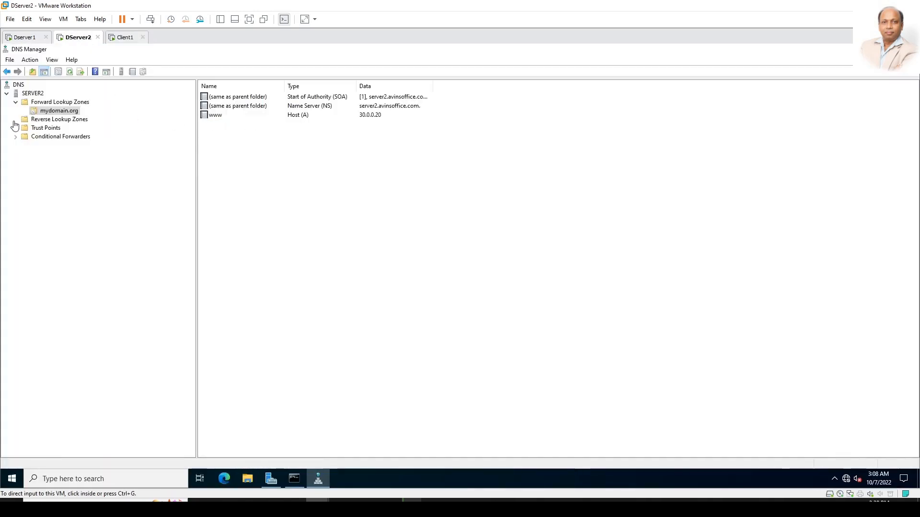
{"action": "left_click", "coordinate": [123, 38]}
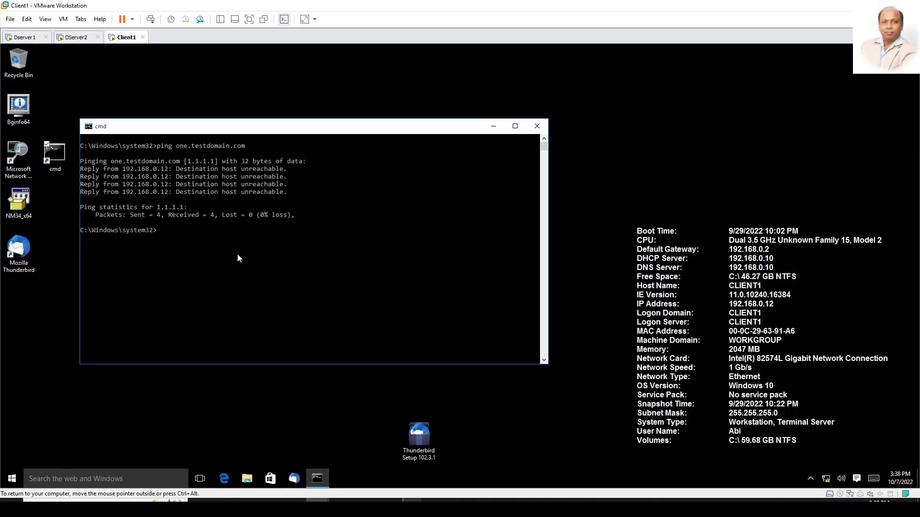
{"action": "key", "text": "Return"}
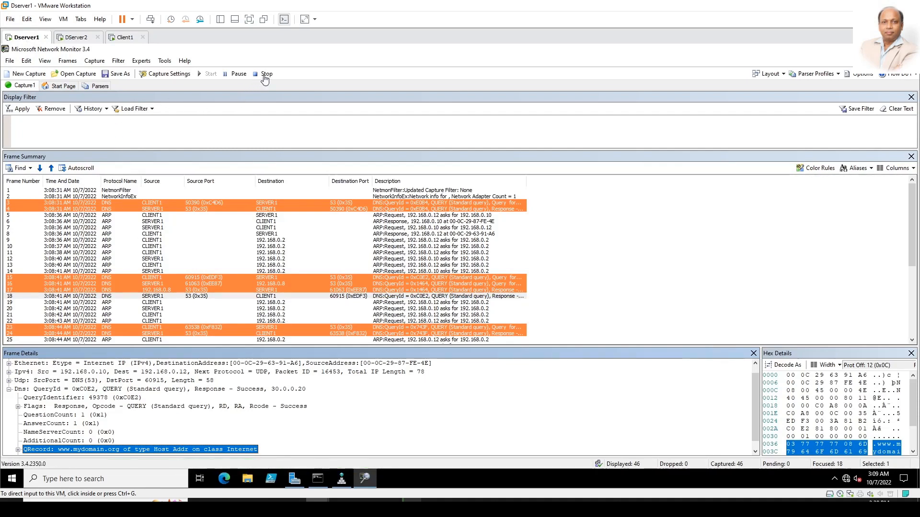
Step: Inspect frames 15 and 16, expanding frame 16's query record and additional OPT record
{"action": "left_click", "coordinate": [186, 277]}
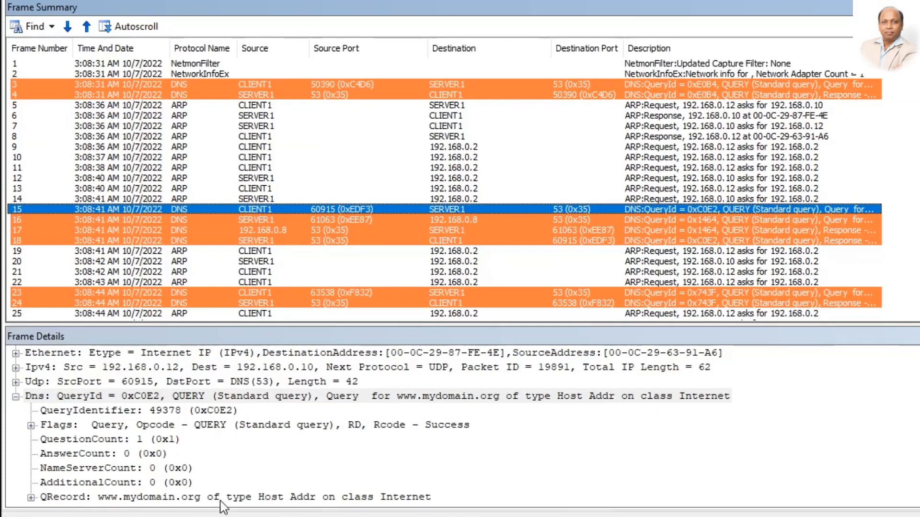
{"action": "left_click", "coordinate": [181, 218]}
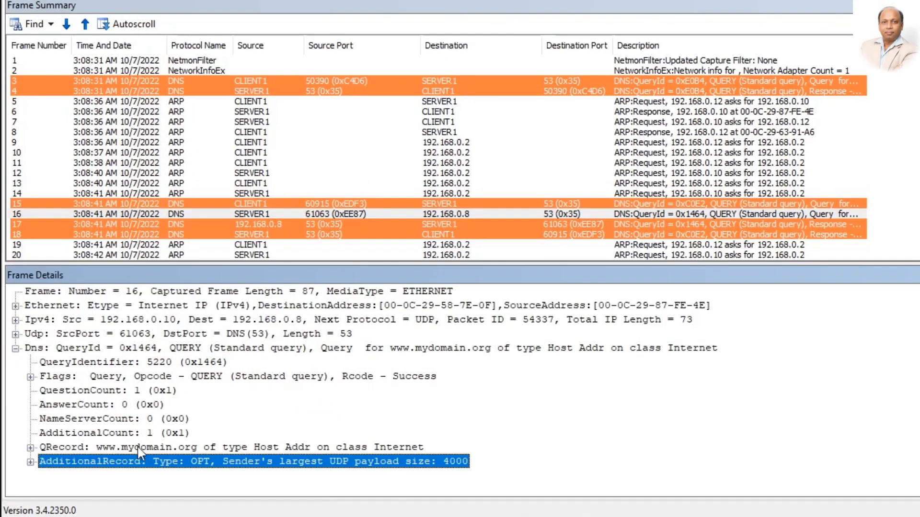
{"action": "left_click", "coordinate": [135, 449]}
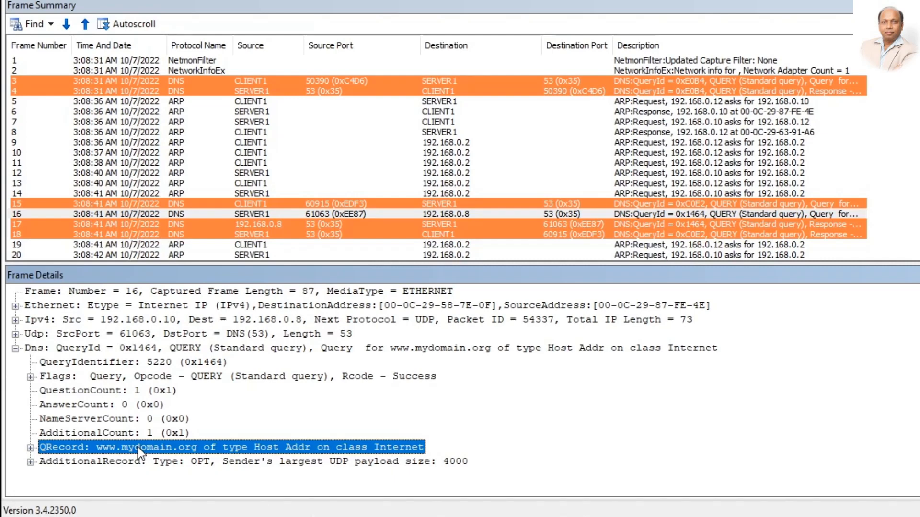
{"action": "double_click", "coordinate": [138, 462]}
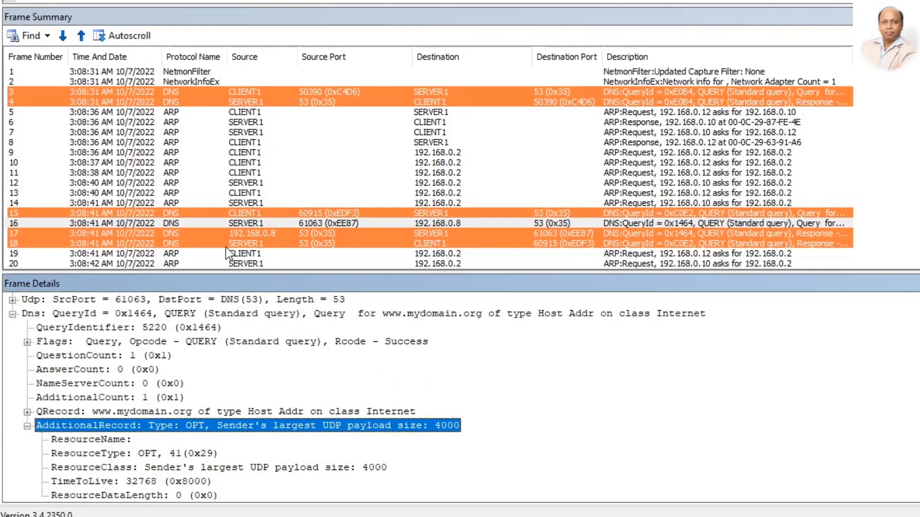
Step: Examine frame 17's answer record resolving to 30.0.0.20, then select frame 18
{"action": "left_click", "coordinate": [275, 233]}
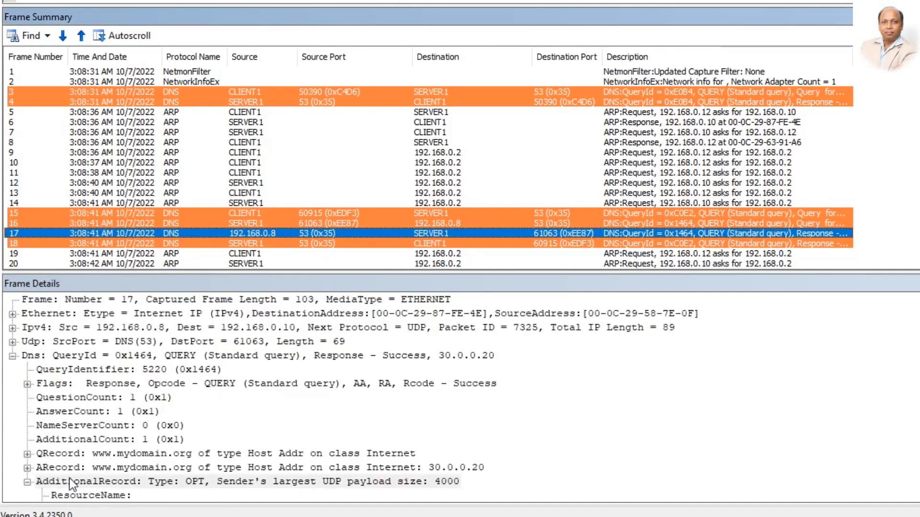
{"action": "left_click", "coordinate": [53, 468]}
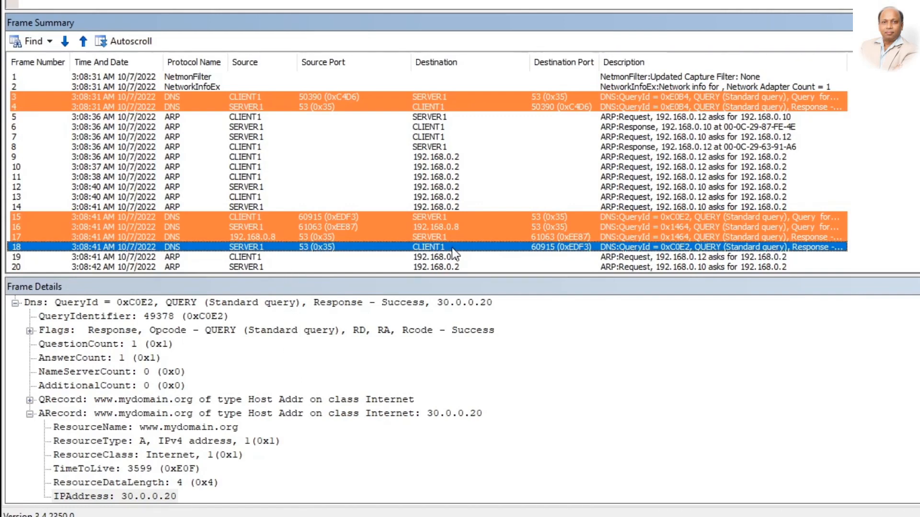
{"action": "left_click", "coordinate": [146, 495]}
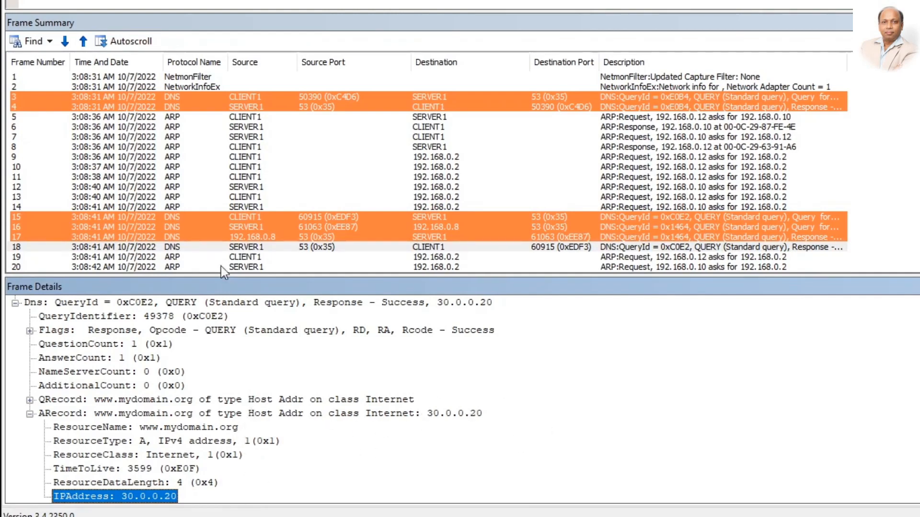
{"action": "left_click", "coordinate": [265, 246]}
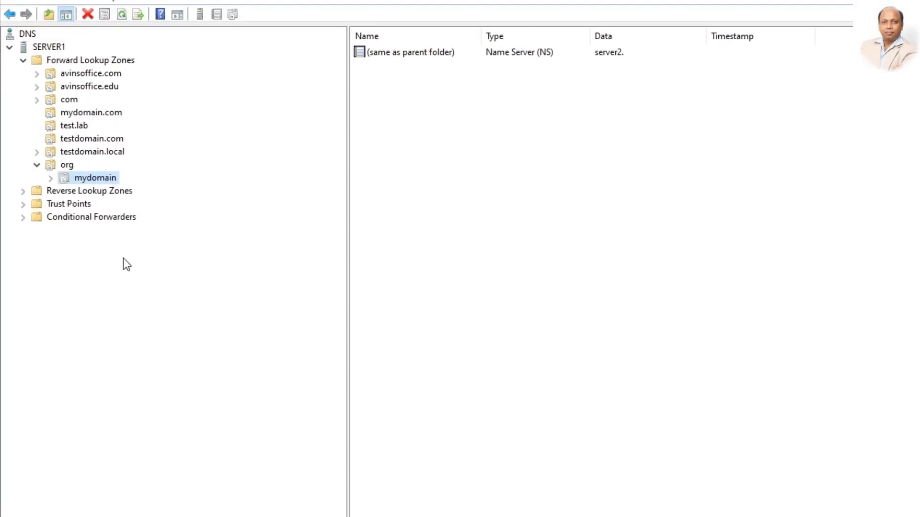
Step: Enable Advanced view and drill into Cached Lookups > (root) > org > mydomain to see www at 30.0.0.20
{"action": "left_click", "coordinate": [74, 97]}
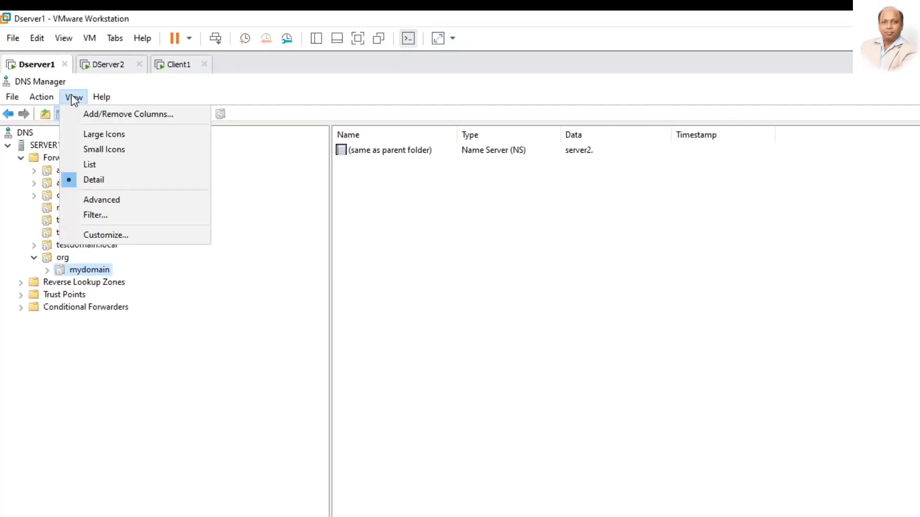
{"action": "left_click", "coordinate": [105, 203]}
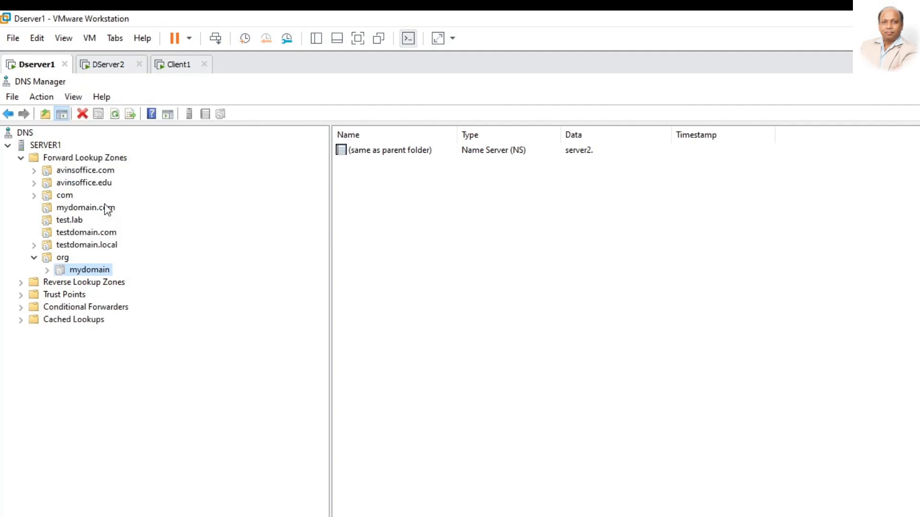
{"action": "double_click", "coordinate": [89, 321]}
{"action": "double_click", "coordinate": [68, 333]}
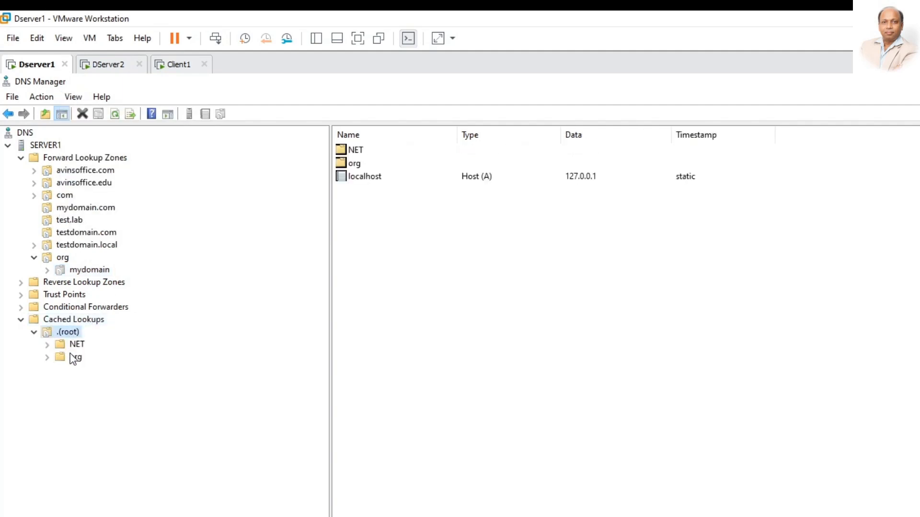
{"action": "double_click", "coordinate": [71, 358]}
{"action": "double_click", "coordinate": [114, 371]}
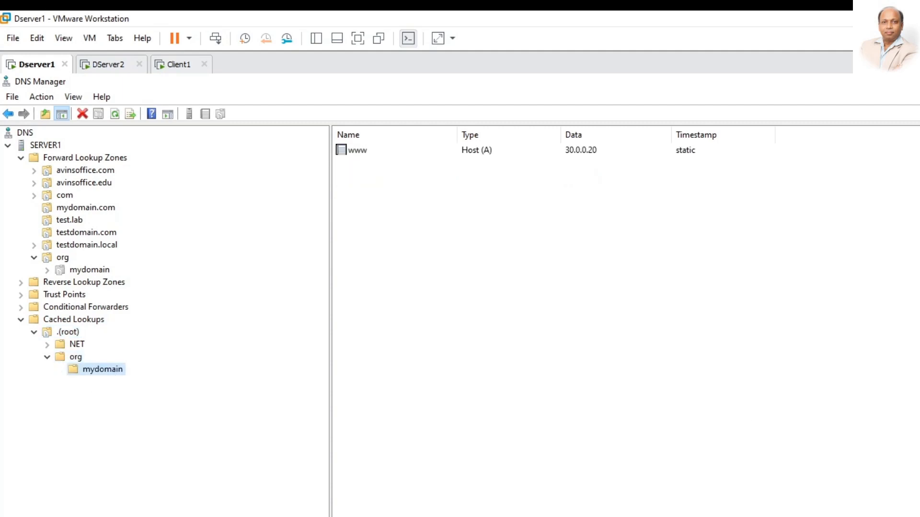
{"action": "key", "text": "alt+Tab"}
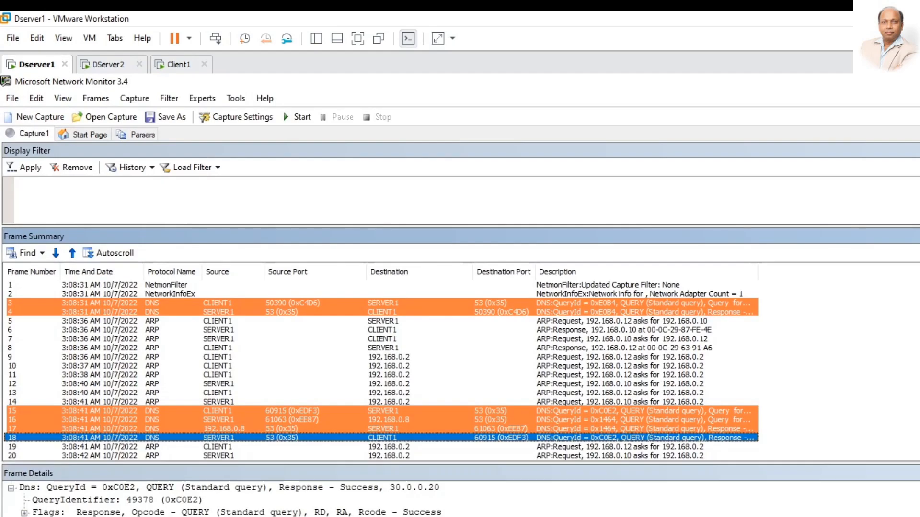
{"action": "left_click", "coordinate": [460, 503]}
Step: Reselect frame 18, then expand Server1's forward zones and open avinsoffice.com and testdomain.local
{"action": "left_click", "coordinate": [225, 438]}
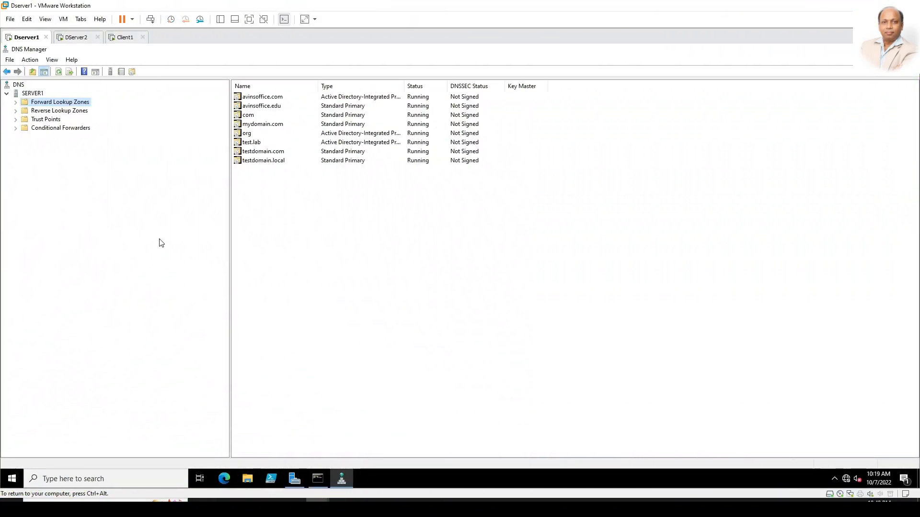
{"action": "left_click", "coordinate": [18, 106]}
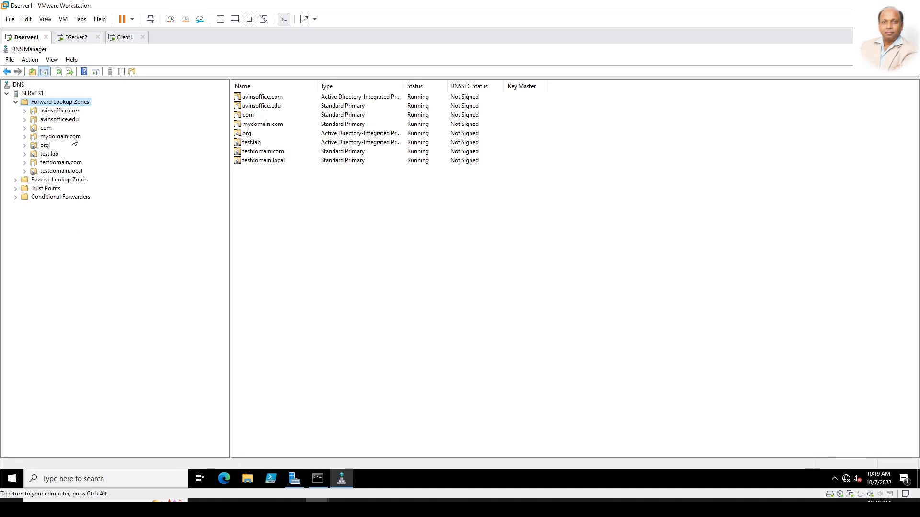
{"action": "left_click", "coordinate": [67, 111]}
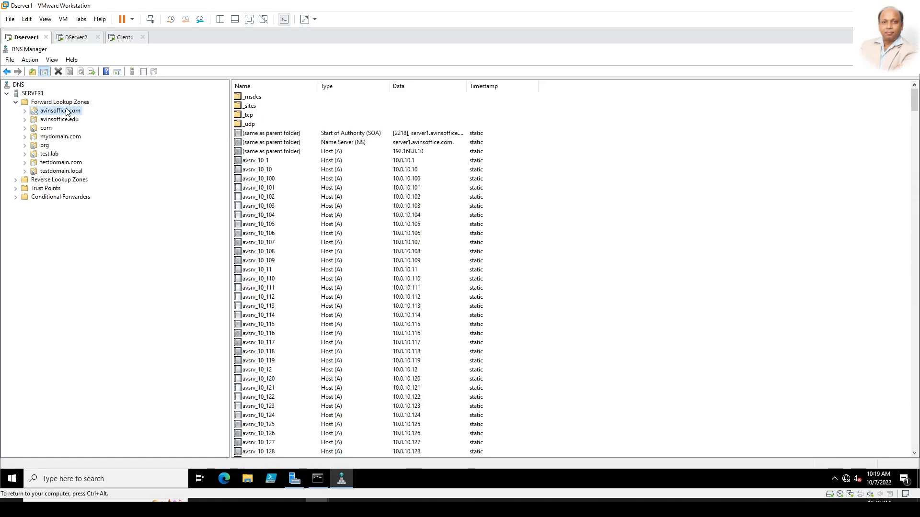
{"action": "left_click", "coordinate": [245, 234]}
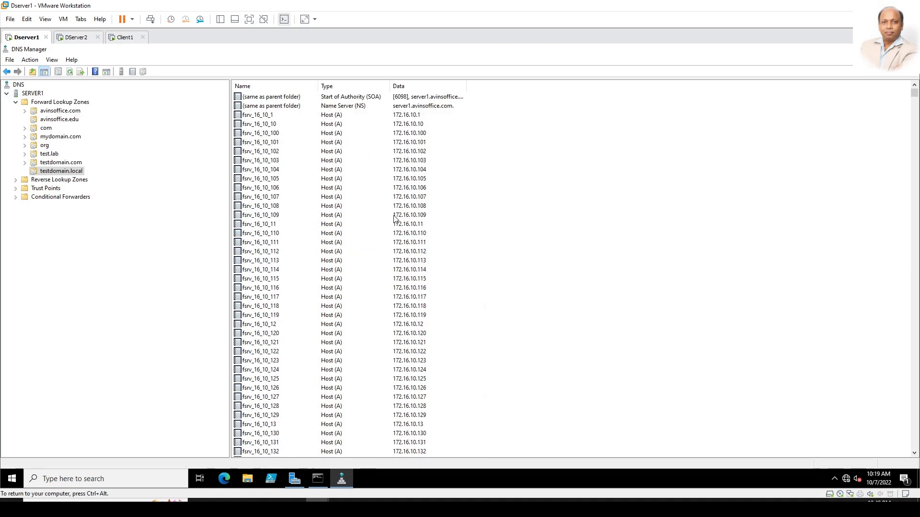
{"action": "left_click", "coordinate": [67, 113]}
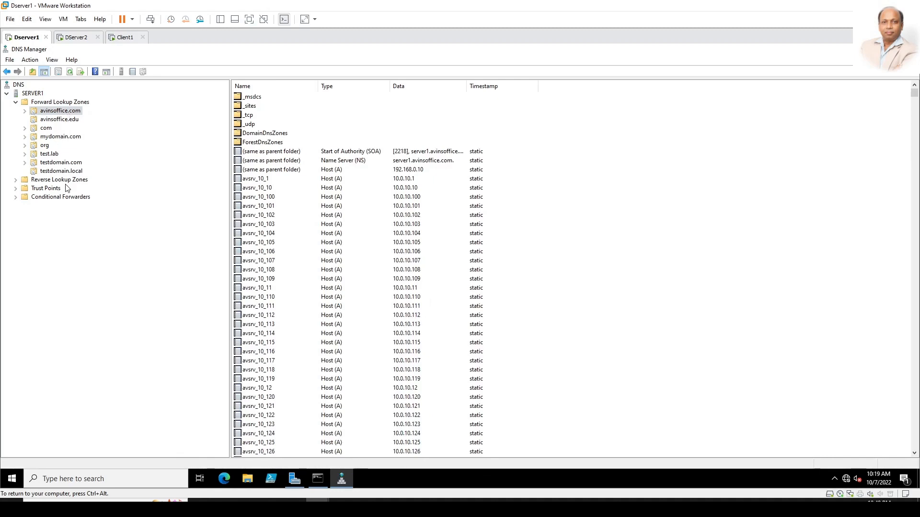
{"action": "left_click", "coordinate": [77, 171]}
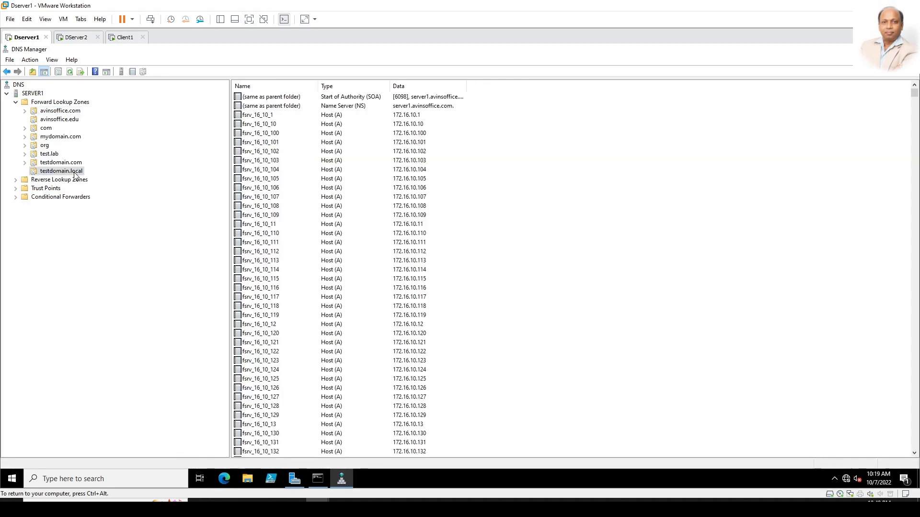
Step: Check Server2's mydomain.org zone, then on Server1 select testdomain.local and open its context menu
{"action": "left_click", "coordinate": [75, 38]}
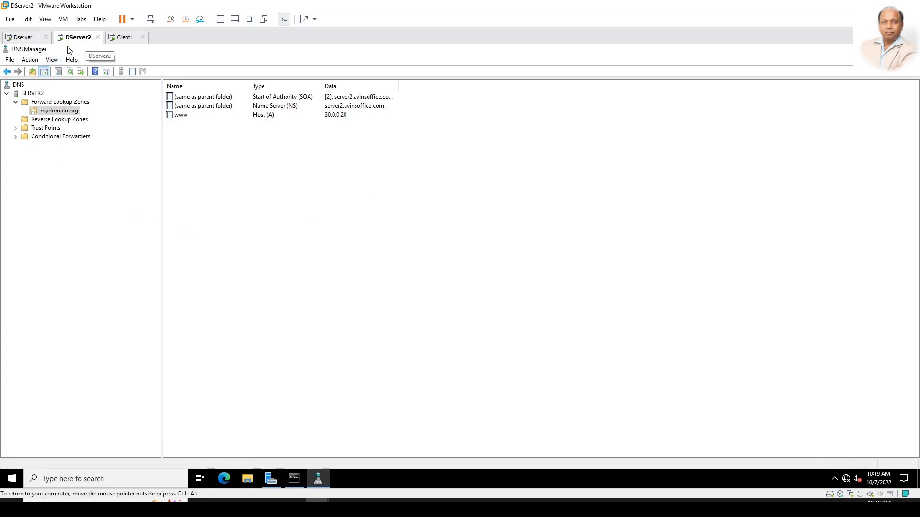
{"action": "left_click", "coordinate": [77, 227]}
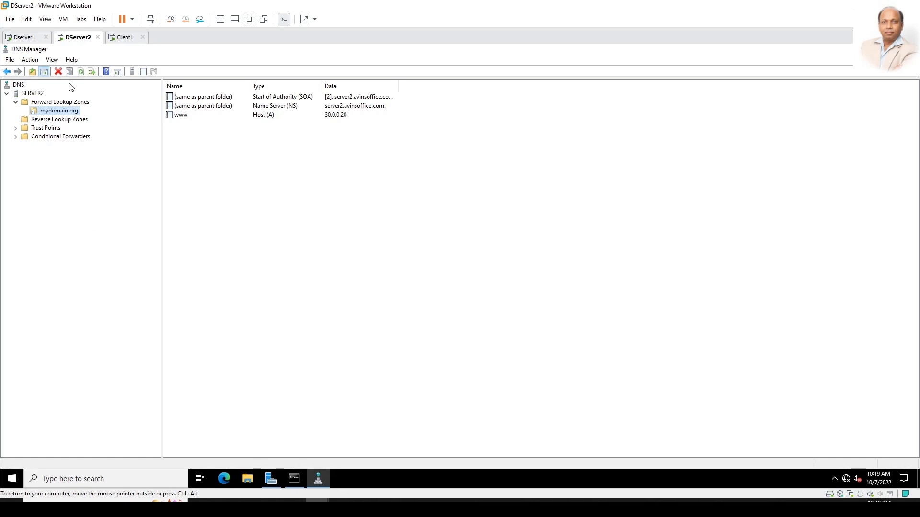
{"action": "left_click", "coordinate": [25, 41]}
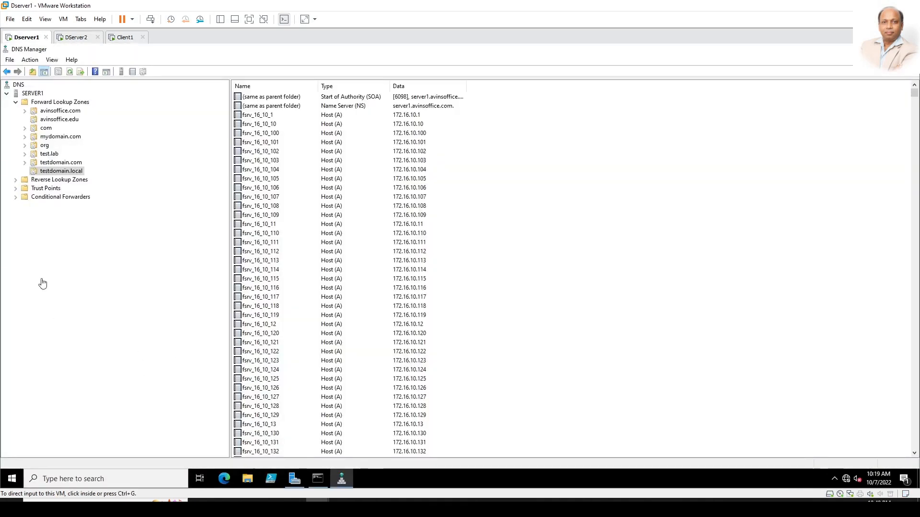
{"action": "left_click", "coordinate": [65, 177]}
{"action": "left_click", "coordinate": [60, 172]}
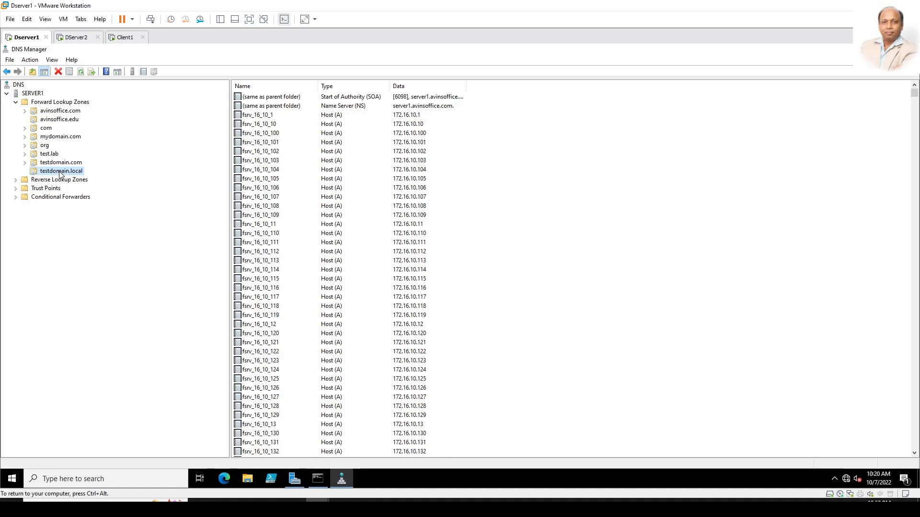
{"action": "right_click", "coordinate": [61, 175]}
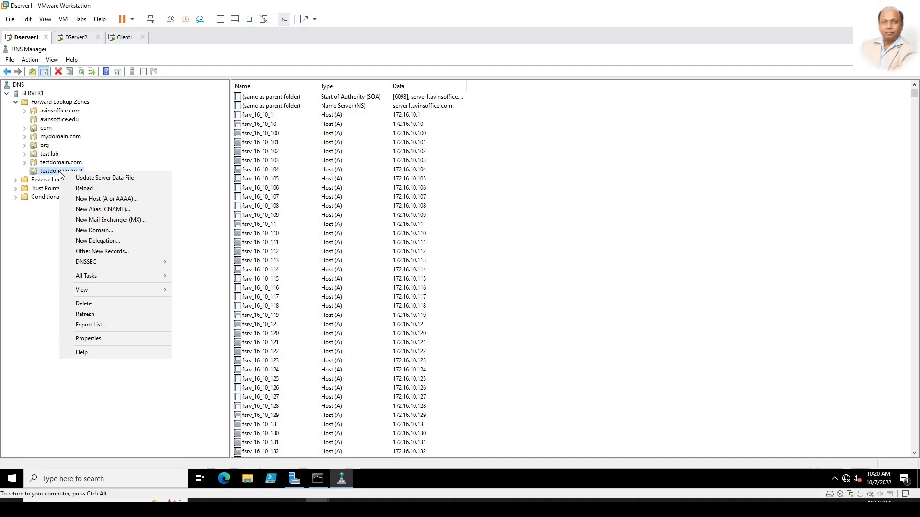
Step: Open testdomain.local's properties and review its Zone Transfers and Name Servers settings
{"action": "left_click", "coordinate": [117, 339]}
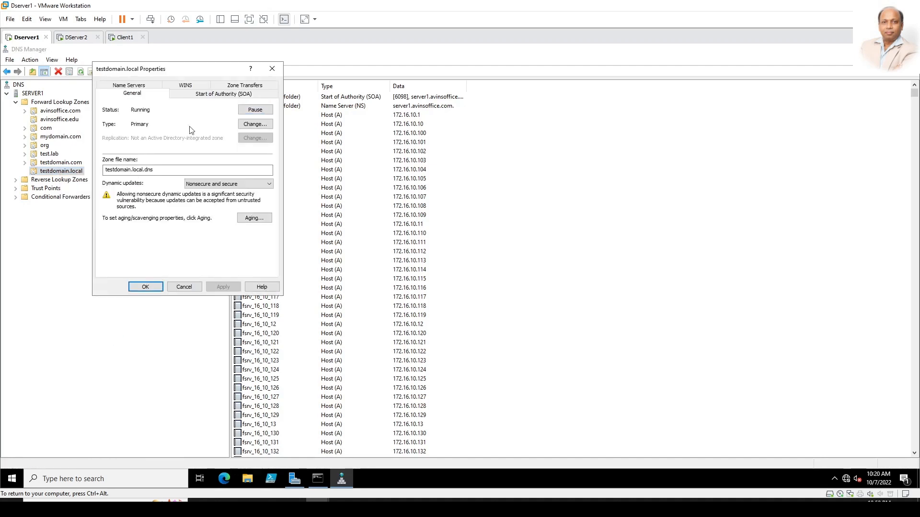
{"action": "left_click", "coordinate": [237, 87]}
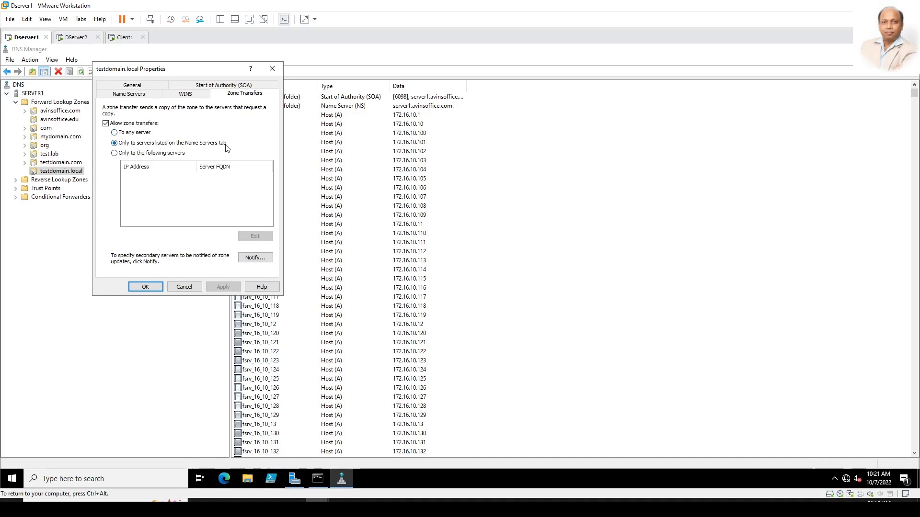
{"action": "left_click", "coordinate": [146, 94]}
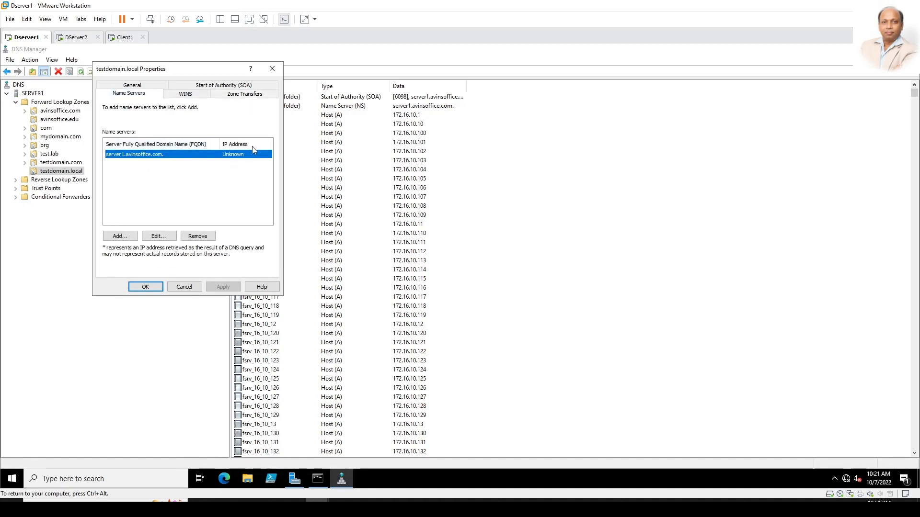
{"action": "left_click", "coordinate": [236, 96]}
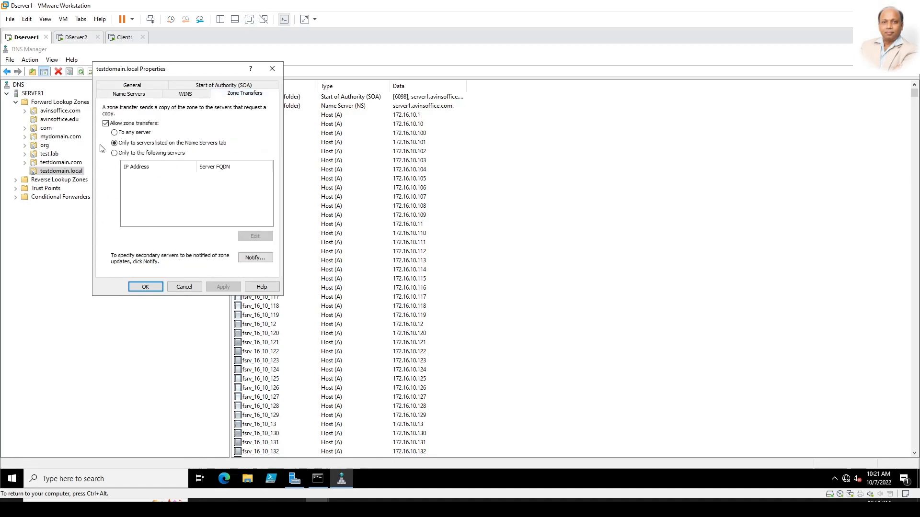
Step: Allow zone transfers only to 192.168.0.8, then apply and close the properties
{"action": "left_click", "coordinate": [121, 156]}
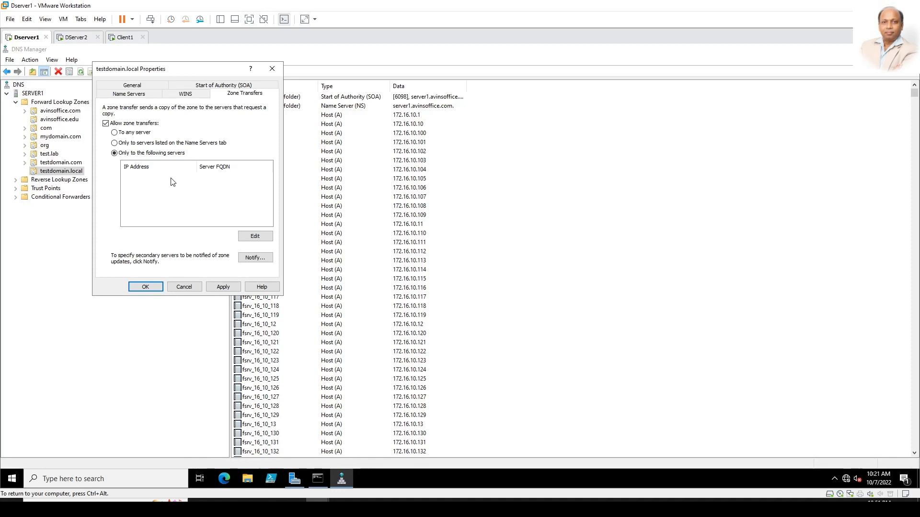
{"action": "left_click", "coordinate": [265, 237]}
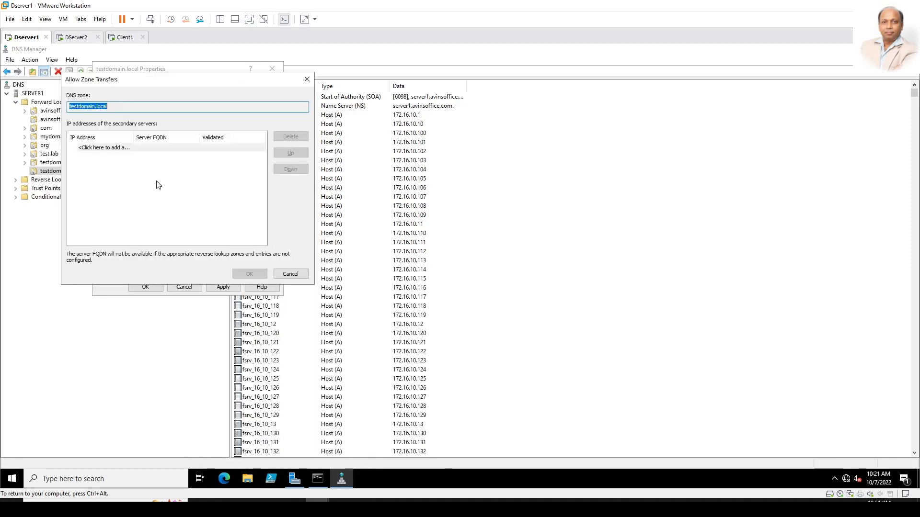
{"action": "left_click", "coordinate": [120, 148]}
{"action": "type", "text": "192.168.0.8"}
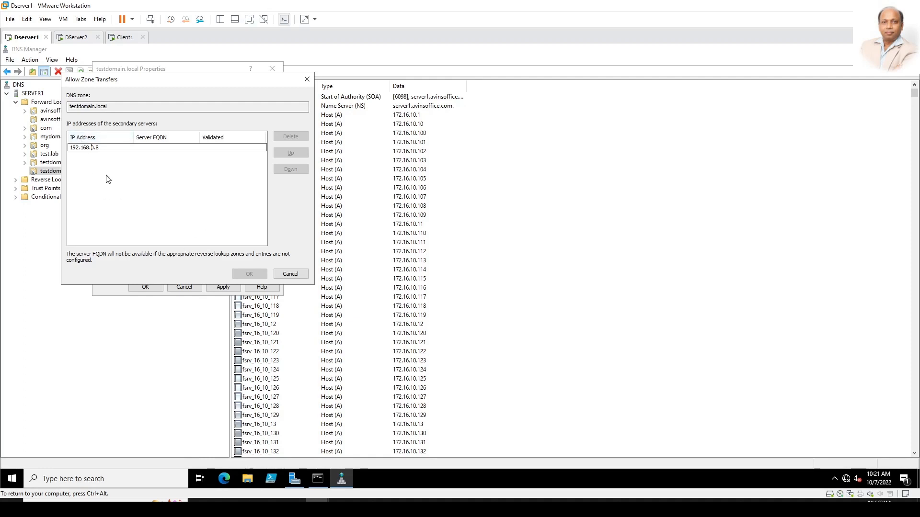
{"action": "key", "text": "Return"}
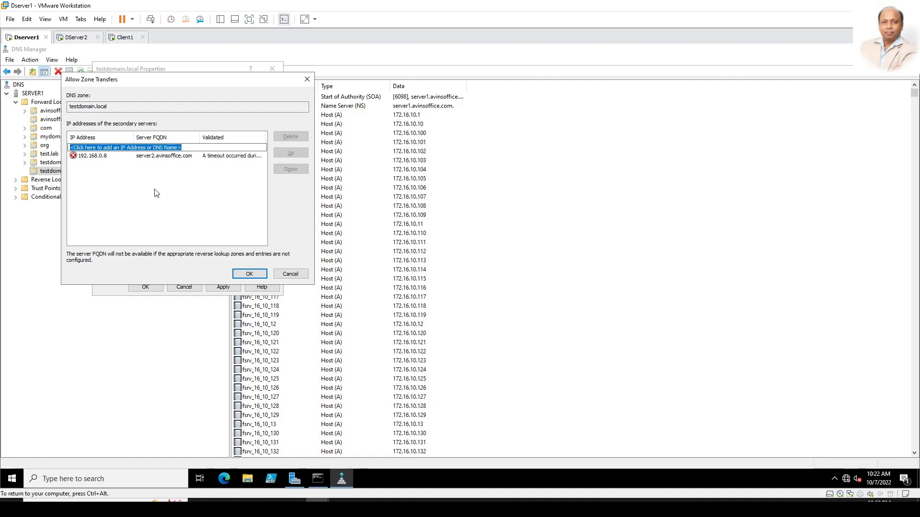
{"action": "left_click", "coordinate": [259, 274]}
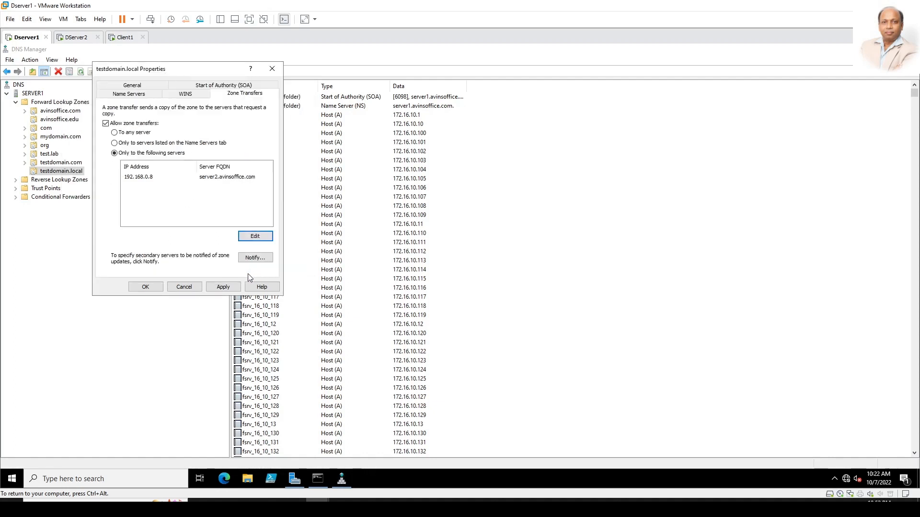
{"action": "left_click", "coordinate": [221, 285]}
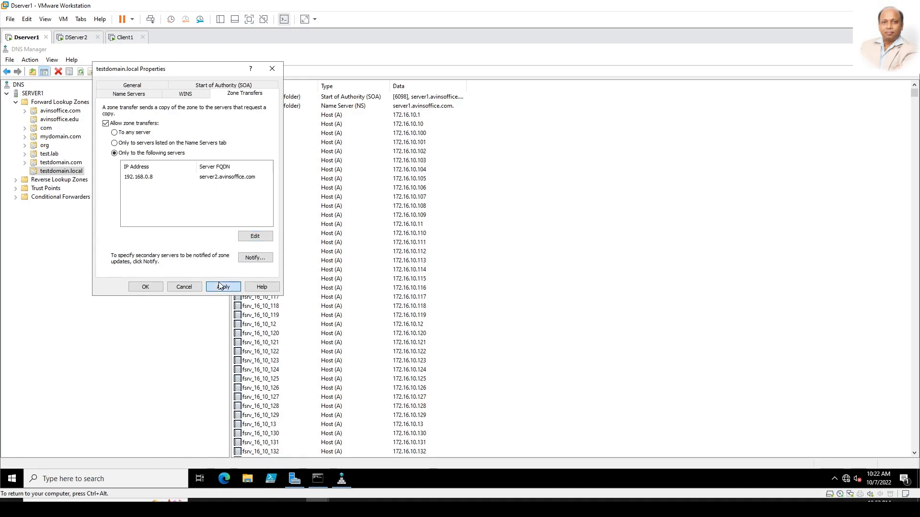
{"action": "left_click", "coordinate": [145, 286]}
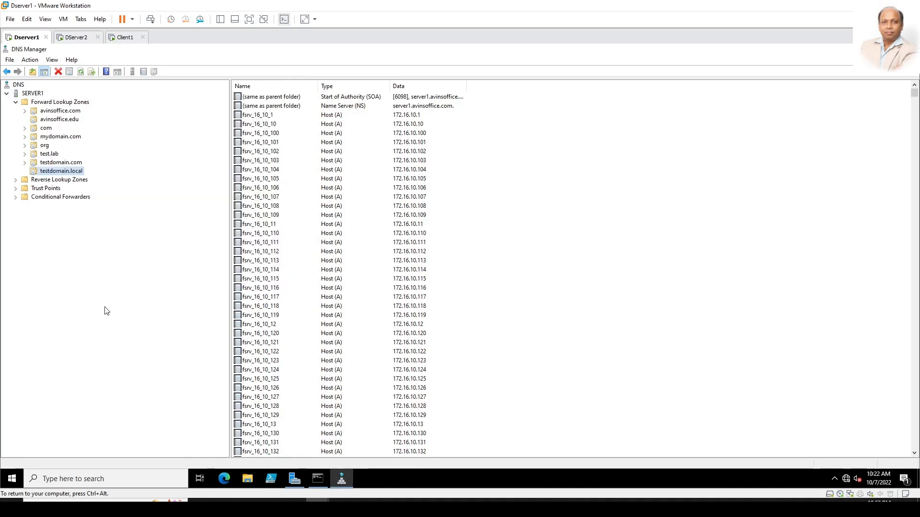
Step: On Server2, start a new forward lookup zone and choose the Secondary zone type
{"action": "left_click", "coordinate": [78, 38]}
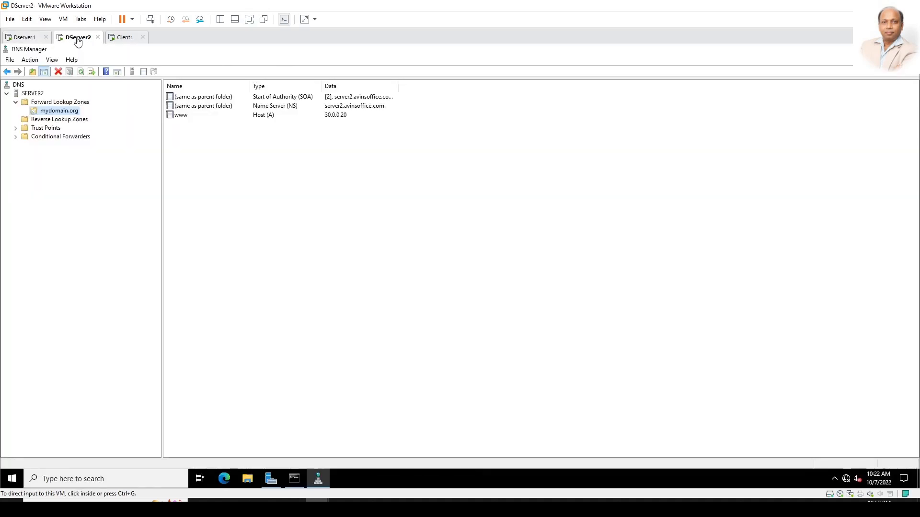
{"action": "right_click", "coordinate": [48, 103]}
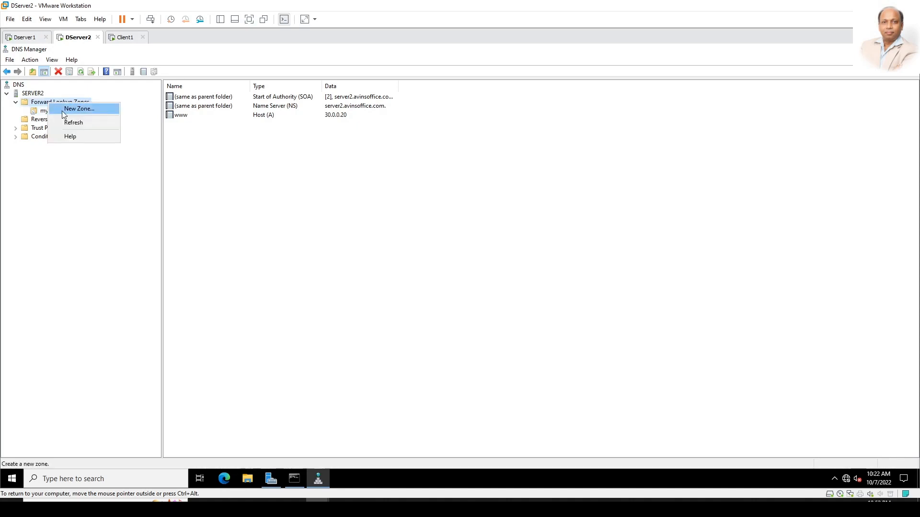
{"action": "left_click", "coordinate": [62, 110]}
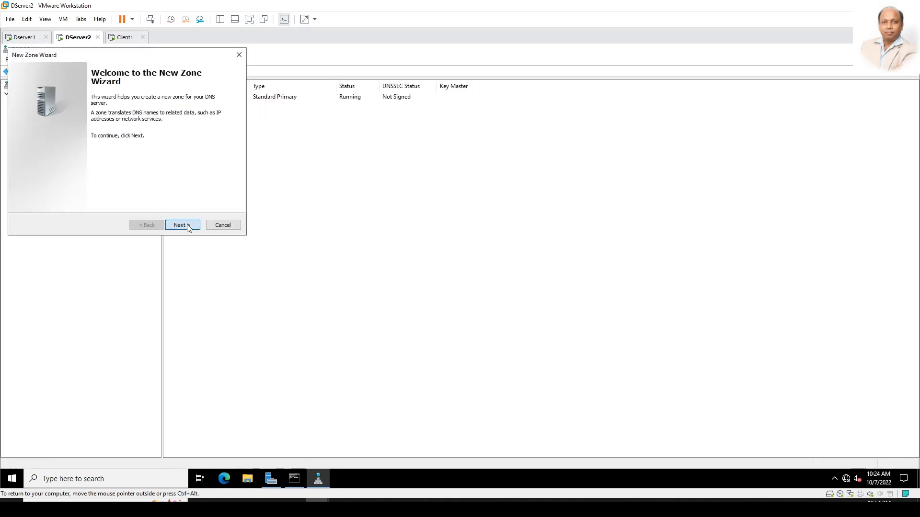
{"action": "left_click", "coordinate": [187, 225]}
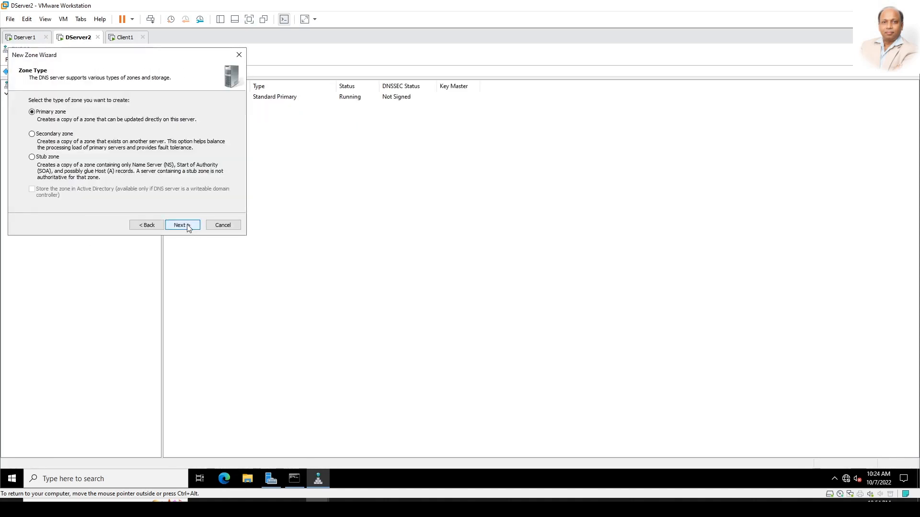
{"action": "left_click", "coordinate": [67, 134]}
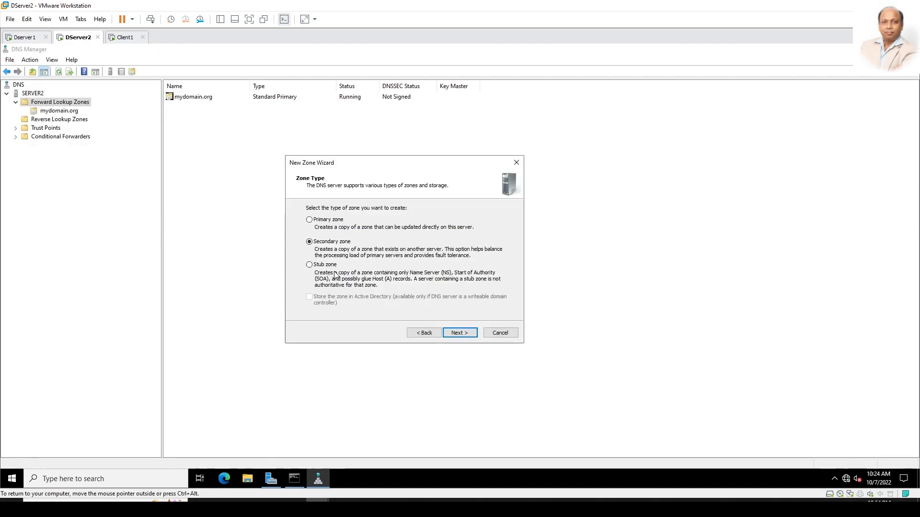
{"action": "left_click", "coordinate": [459, 332]}
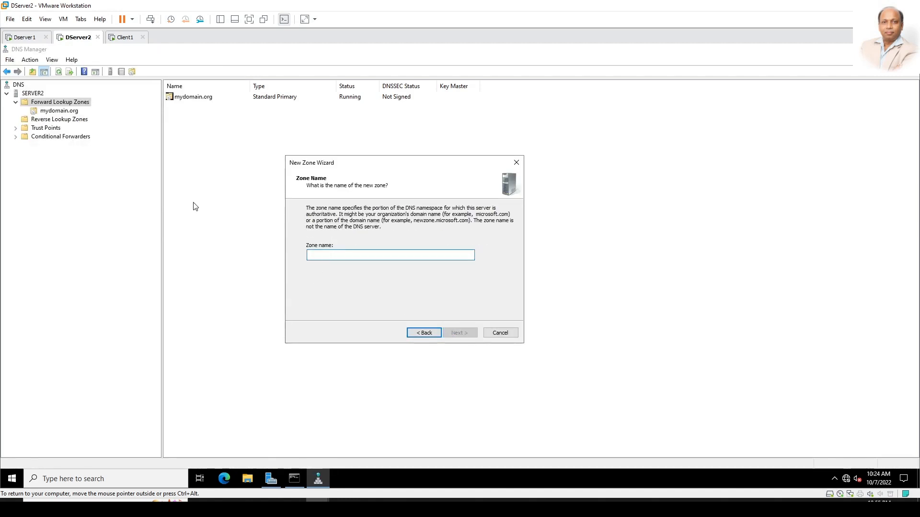
Step: Name the secondary zone testdomain.local, after checking the name on Server1
{"action": "left_click", "coordinate": [25, 38]}
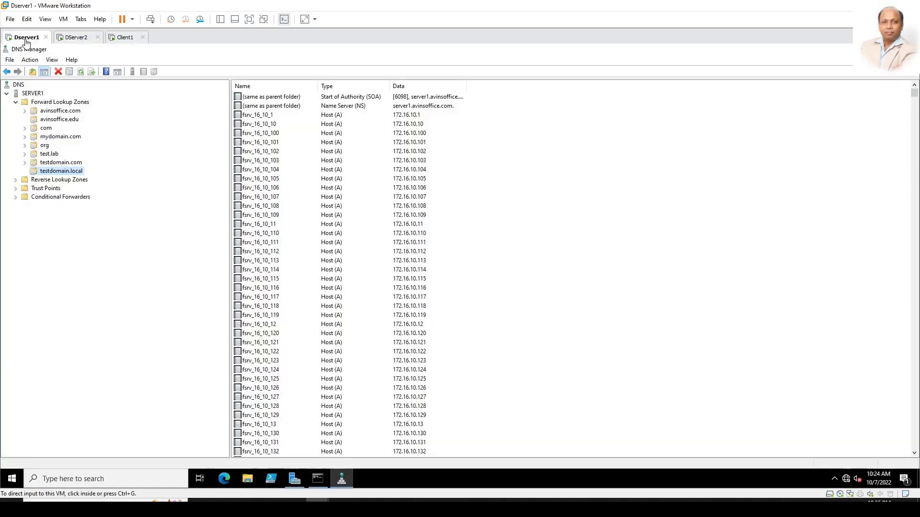
{"action": "left_click", "coordinate": [72, 38]}
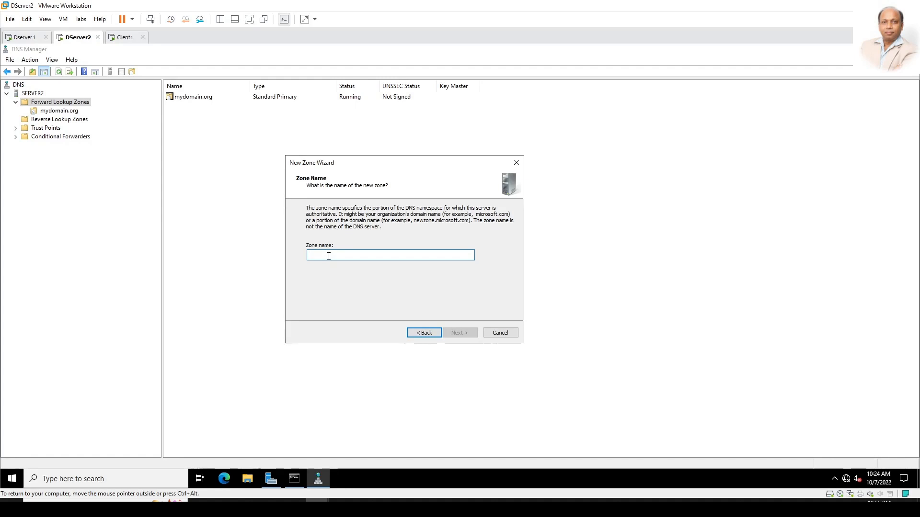
{"action": "type", "text": "testdomain"}
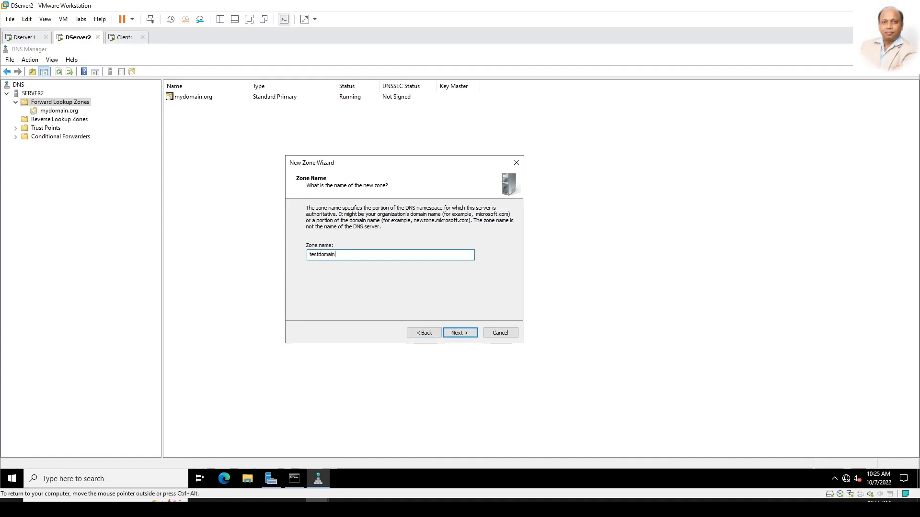
{"action": "type", "text": ".local"}
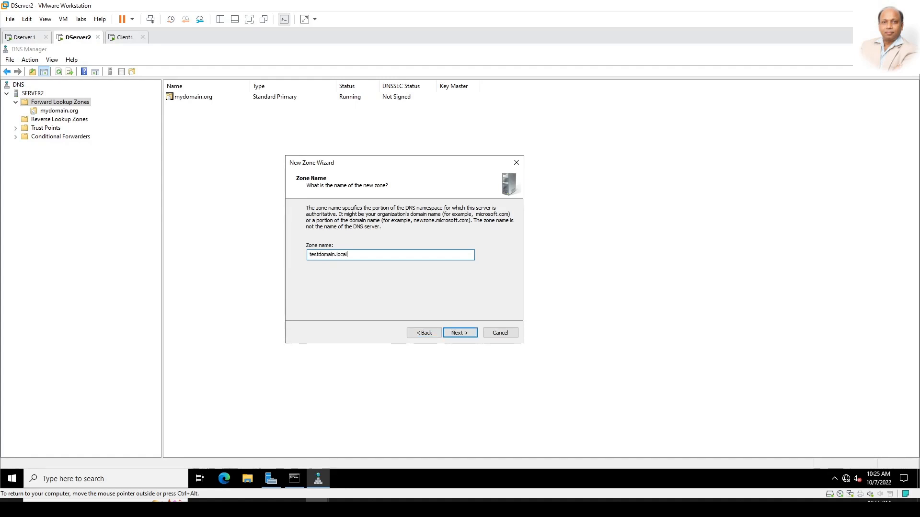
{"action": "left_click", "coordinate": [457, 332]}
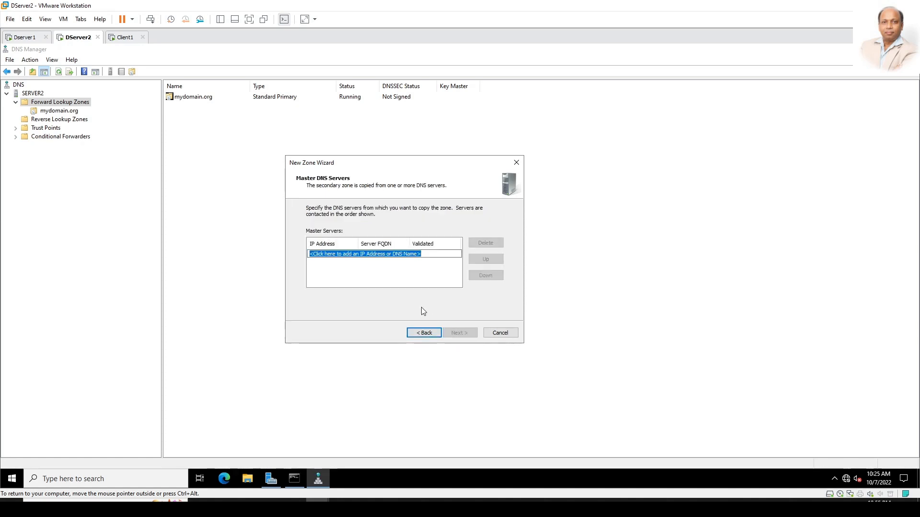
Step: Set 192.168.0.10 as the master server, remove the failed server1 entry, and finish
{"action": "type", "text": "server1"}
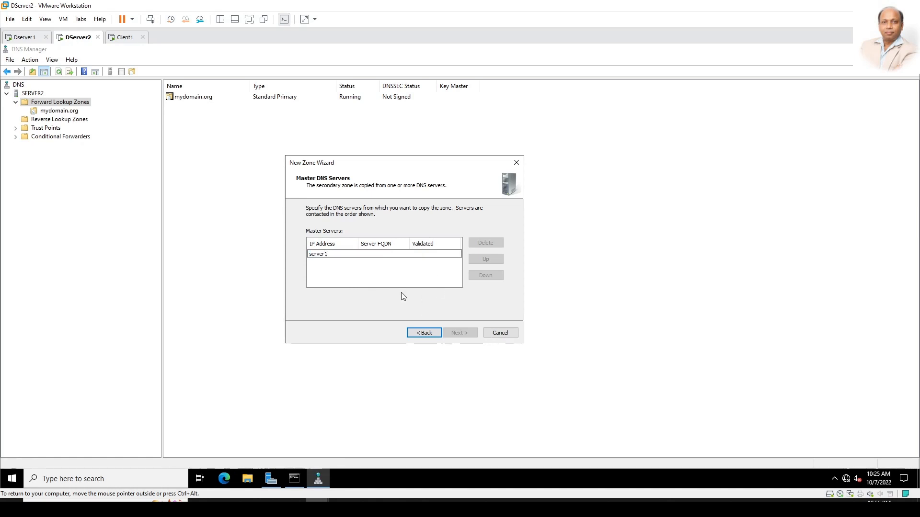
{"action": "key", "text": "Return"}
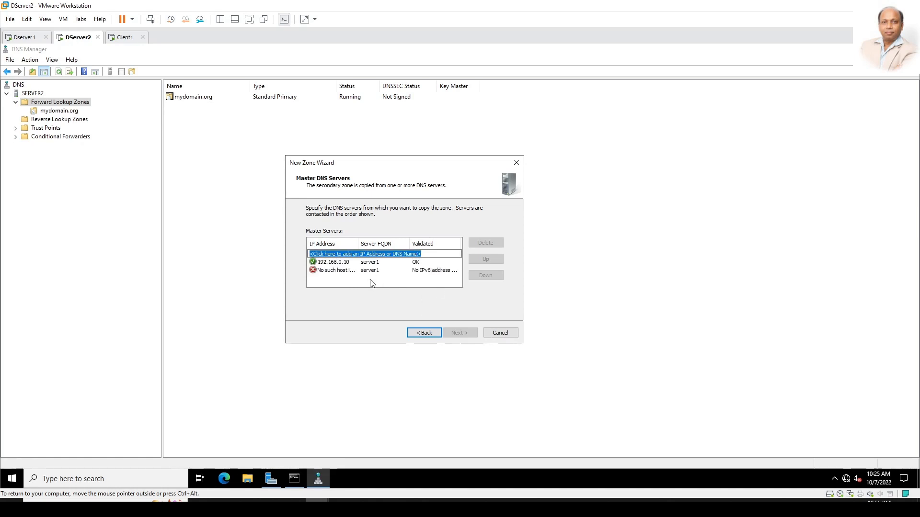
{"action": "left_click", "coordinate": [347, 261]}
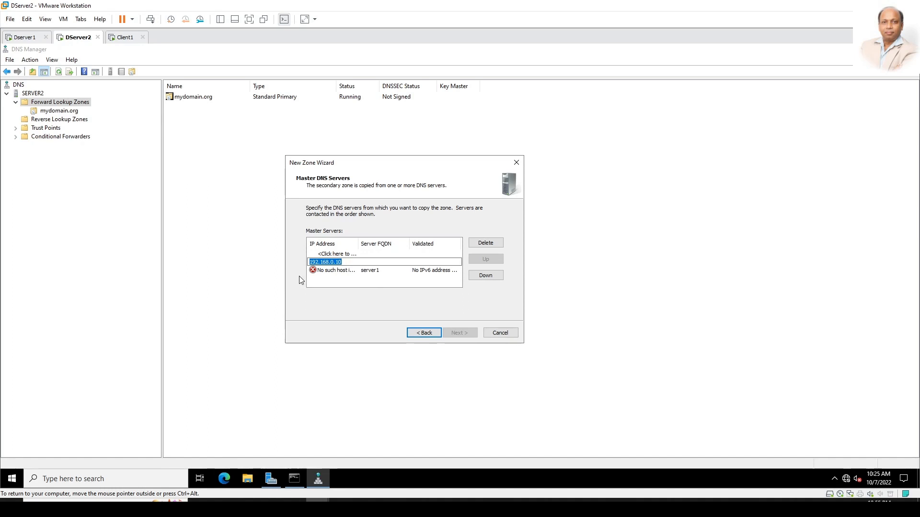
{"action": "key", "text": "Return"}
{"action": "left_click", "coordinate": [485, 243]}
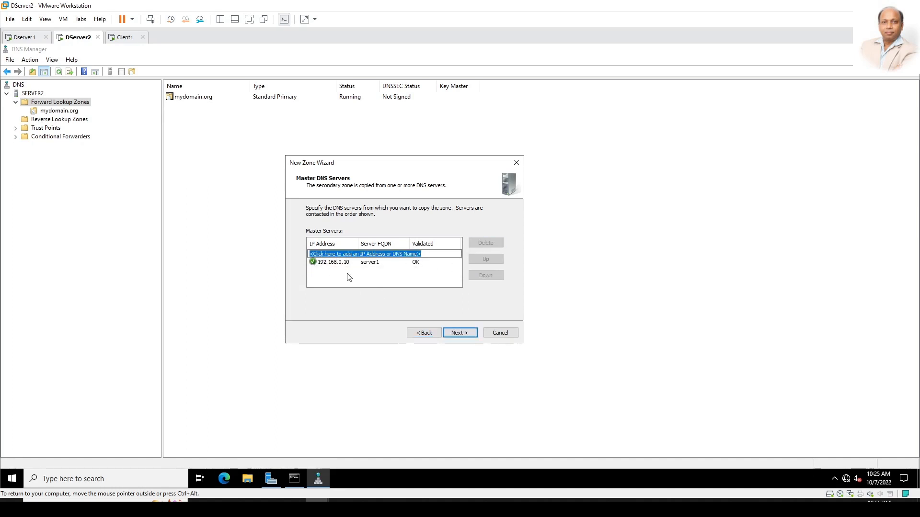
{"action": "left_click", "coordinate": [465, 332]}
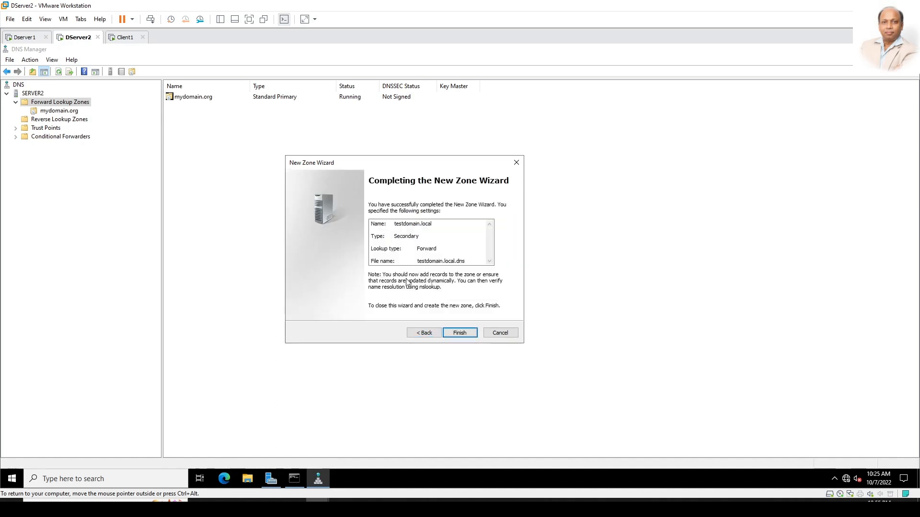
{"action": "left_click", "coordinate": [467, 334]}
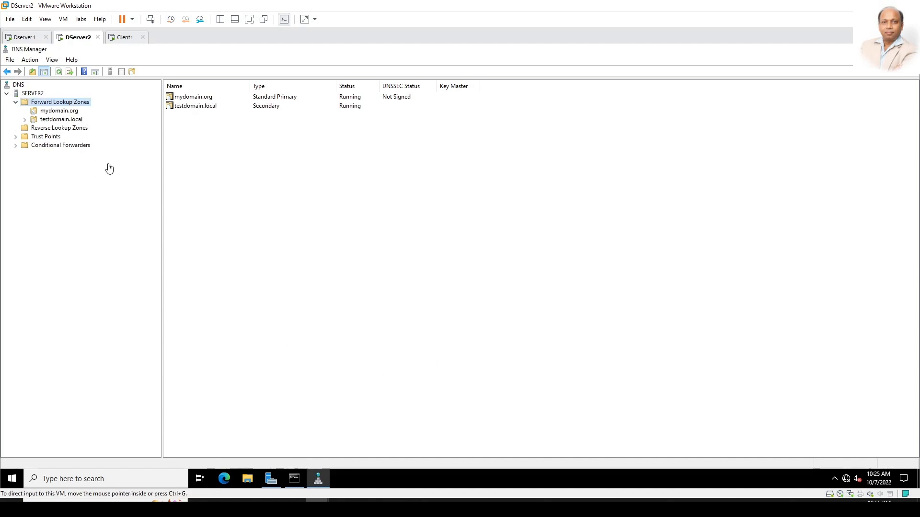
Step: View testdomain.local's transferred fsrv records and check its zone file name testdomain.local.dns
{"action": "left_click", "coordinate": [68, 120]}
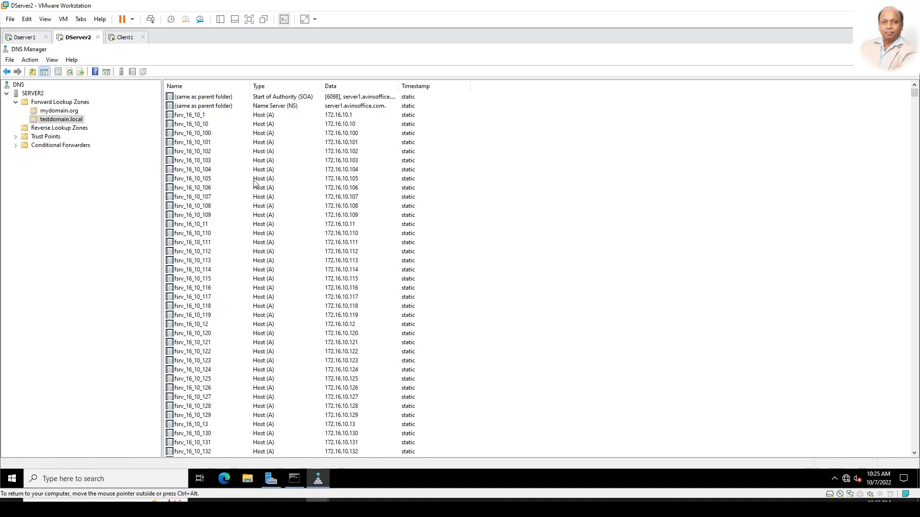
{"action": "right_click", "coordinate": [81, 121]}
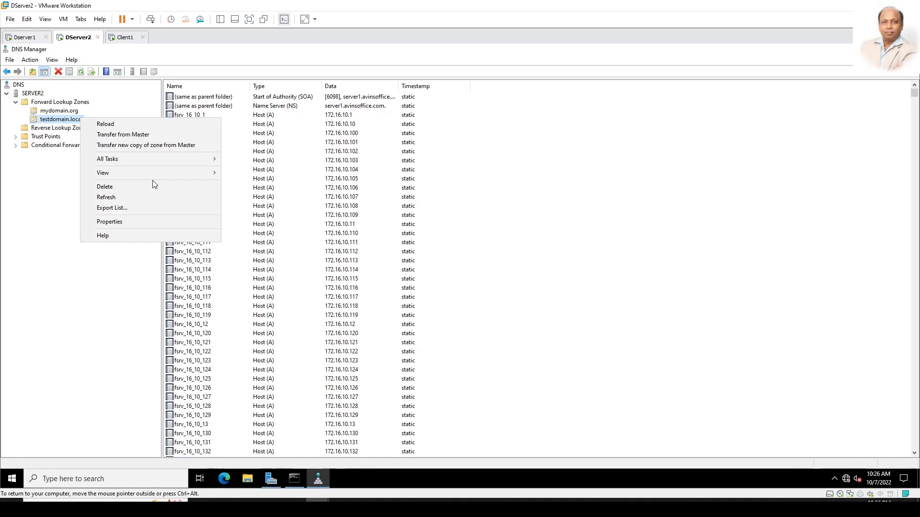
{"action": "left_click", "coordinate": [156, 222]}
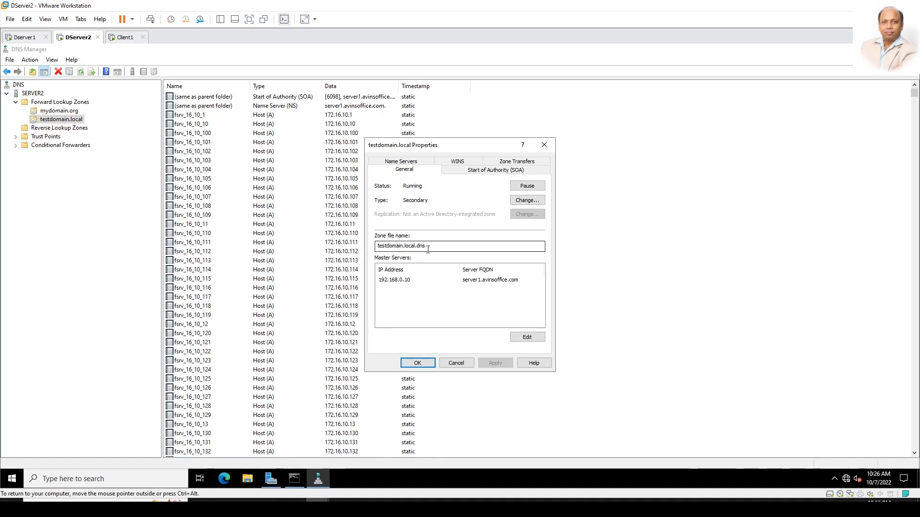
{"action": "left_click_drag", "start_coordinate": [428, 249], "coordinate": [340, 239]}
{"action": "left_click", "coordinate": [448, 245]}
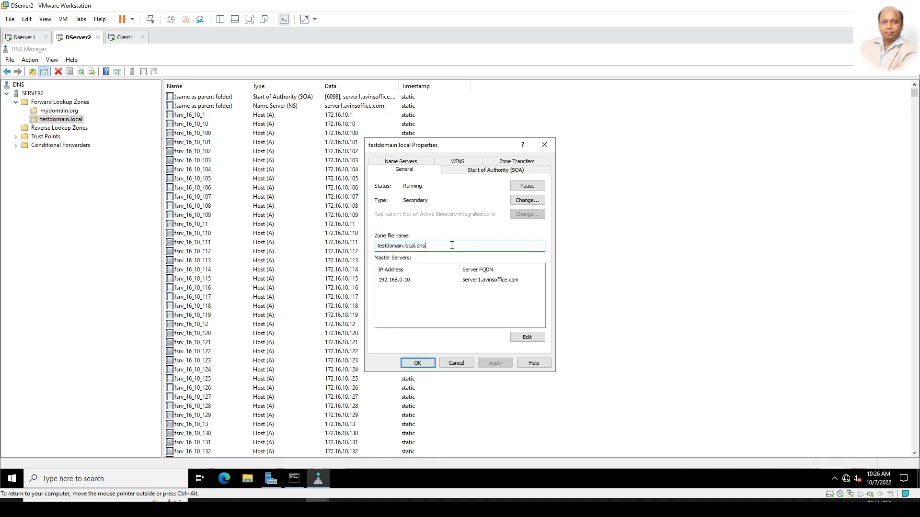
{"action": "left_click", "coordinate": [458, 363]}
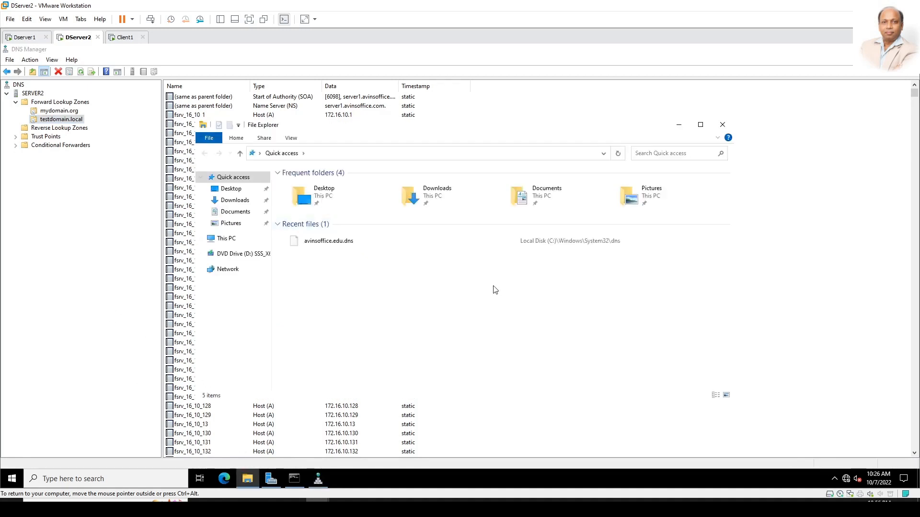
Step: Navigate File Explorer to C:\Windows\System32\dns
{"action": "left_click", "coordinate": [223, 244]}
{"action": "double_click", "coordinate": [338, 288]}
{"action": "double_click", "coordinate": [307, 224]}
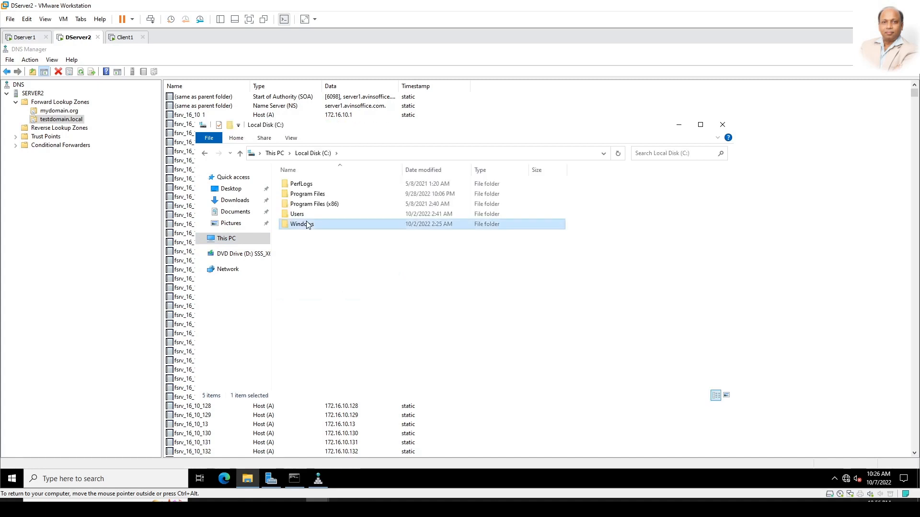
{"action": "type", "text": "sys"}
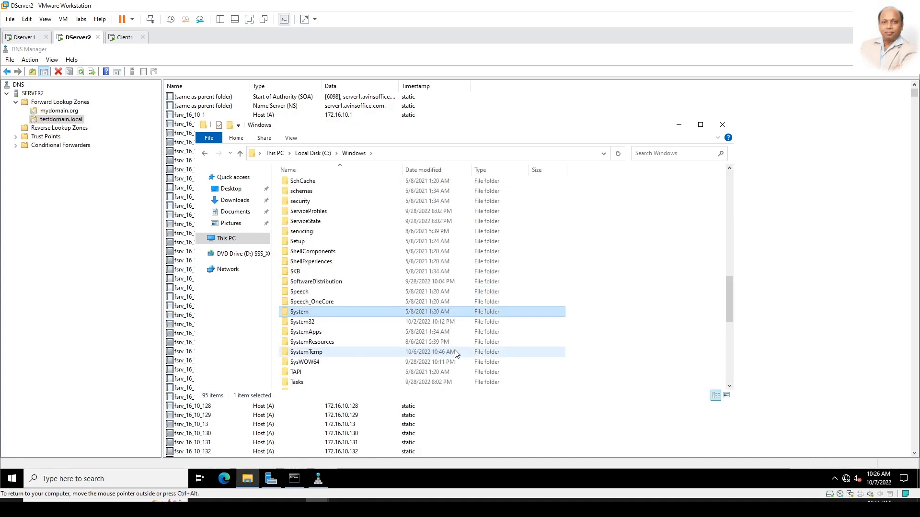
{"action": "key", "text": "Down"}
{"action": "key", "text": "Return"}
{"action": "type", "text": "dns"}
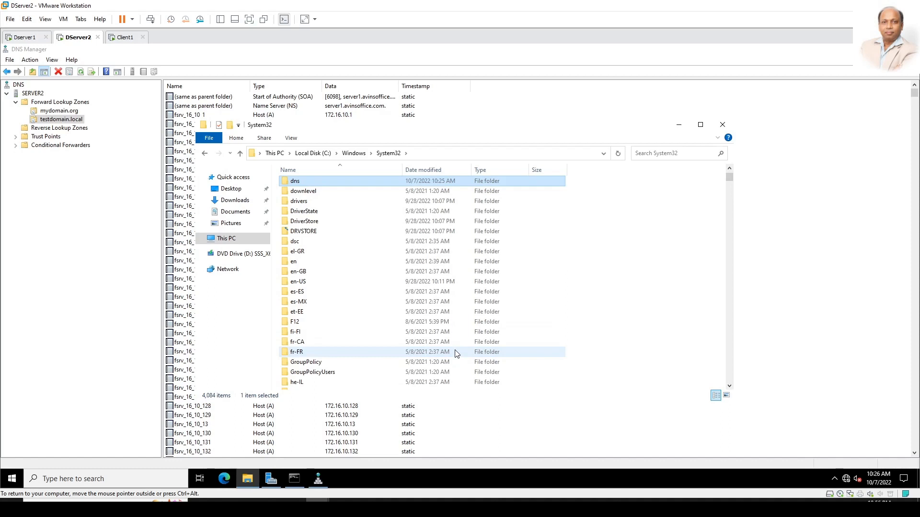
{"action": "key", "text": "Return"}
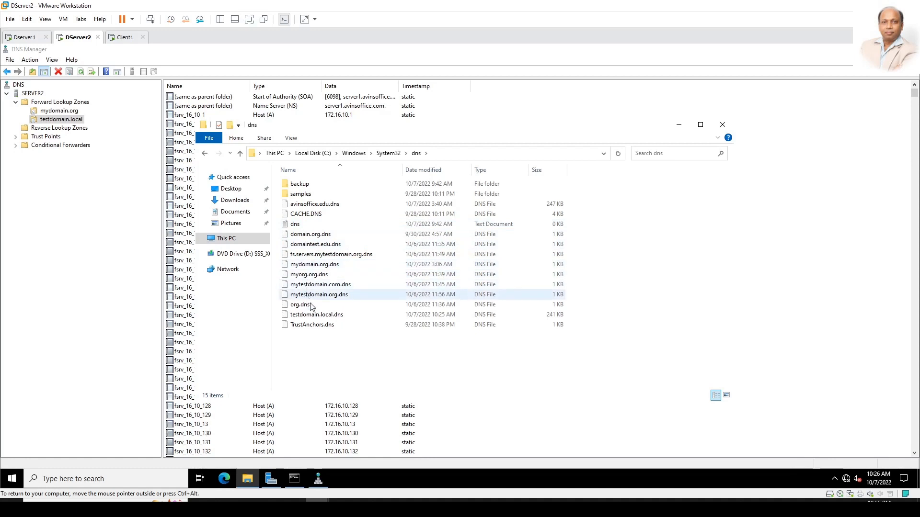
Step: Open testdomain.local.dns in Notepad
{"action": "left_click", "coordinate": [338, 316]}
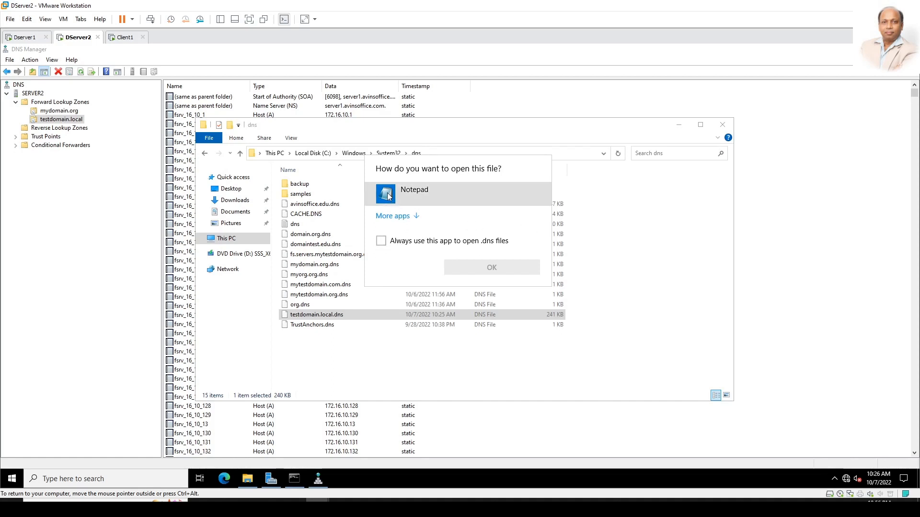
{"action": "left_click", "coordinate": [408, 193]}
{"action": "left_click", "coordinate": [486, 267]}
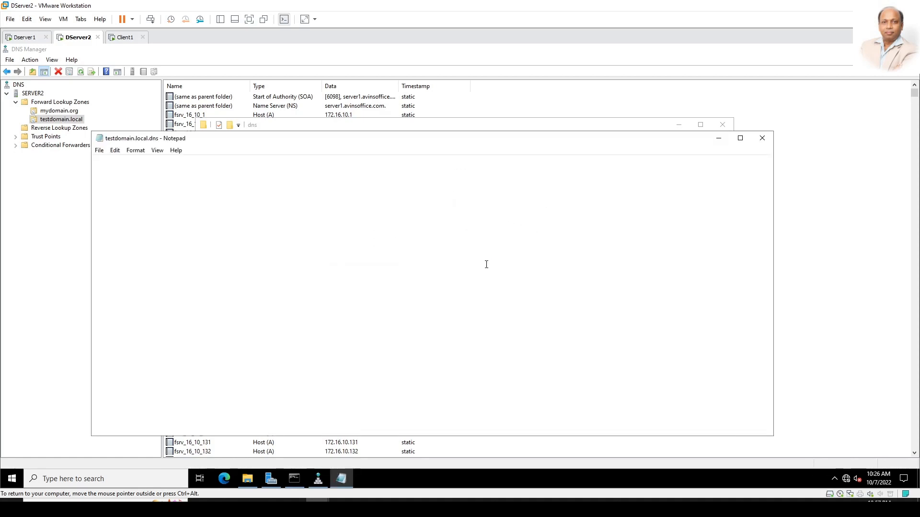
{"action": "left_click", "coordinate": [243, 297]}
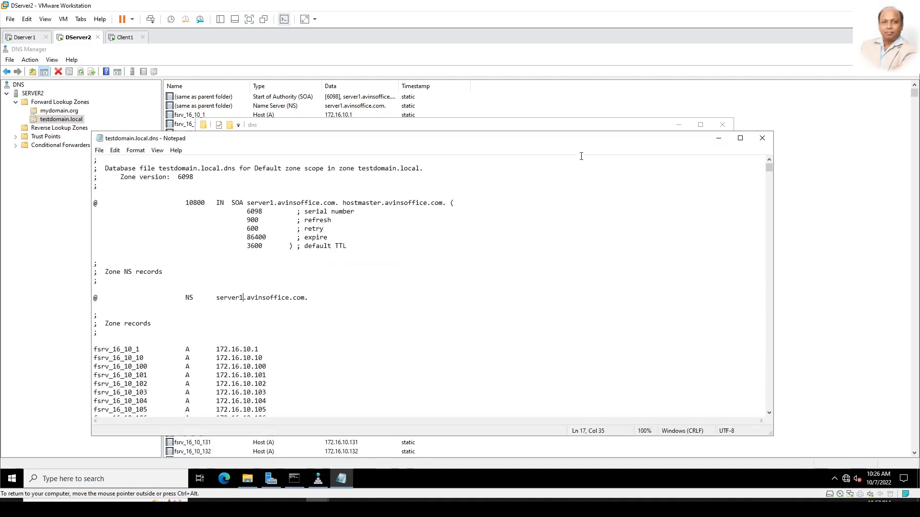
Step: Append a tab-separated 'myfileserver A 80.0.0.30' line at the end of the testdomain.local zone file
{"action": "double_click", "coordinate": [652, 138]}
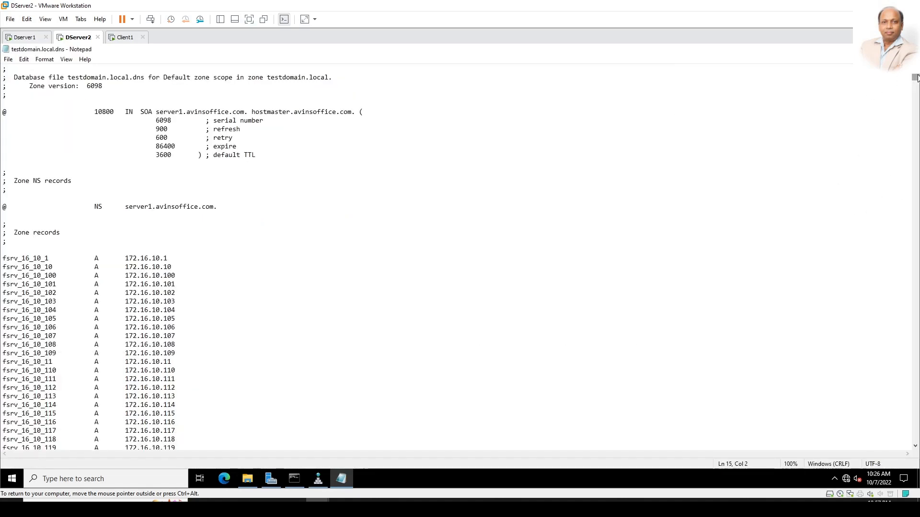
{"action": "left_click_drag", "start_coordinate": [916, 77], "coordinate": [798, 437]}
{"action": "left_click", "coordinate": [28, 444]}
{"action": "type", "text": "myfileserver"}
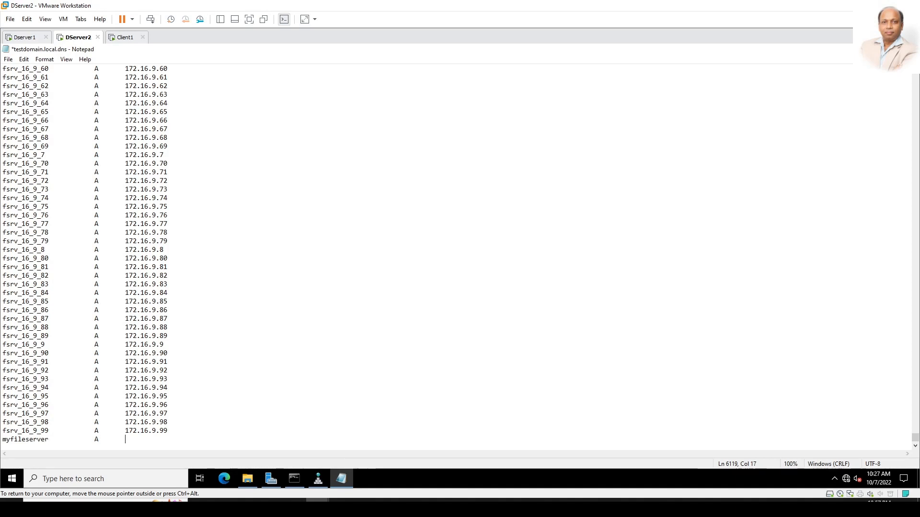
{"action": "key", "text": "Tab"}
{"action": "key", "text": "Tab"}
{"action": "type", "text": "A"}
{"action": "key", "text": "Tab"}
{"action": "type", "text": "80.0.0"}
{"action": "scroll", "coordinate": [402, 173], "scroll_direction": "up", "scroll_amount": 1}
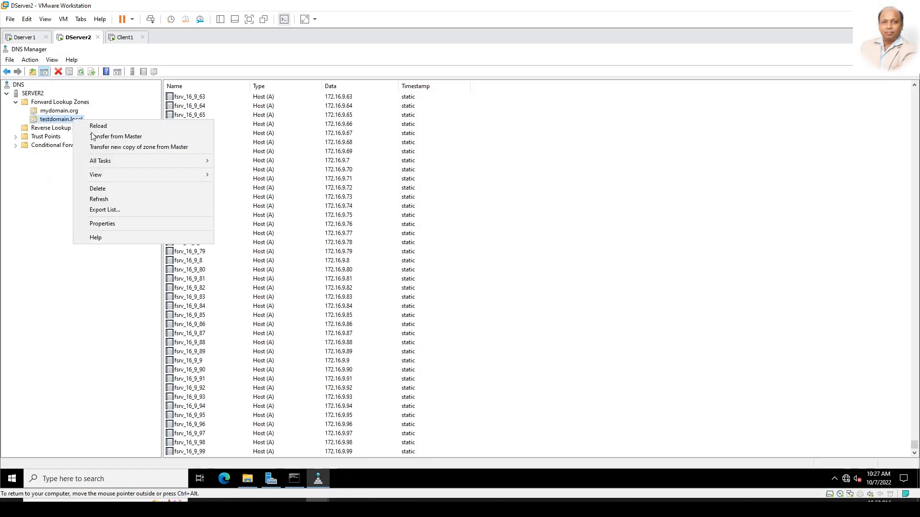
Step: Reload Server2's testdomain.local zone and refresh its record list
{"action": "left_click", "coordinate": [94, 130]}
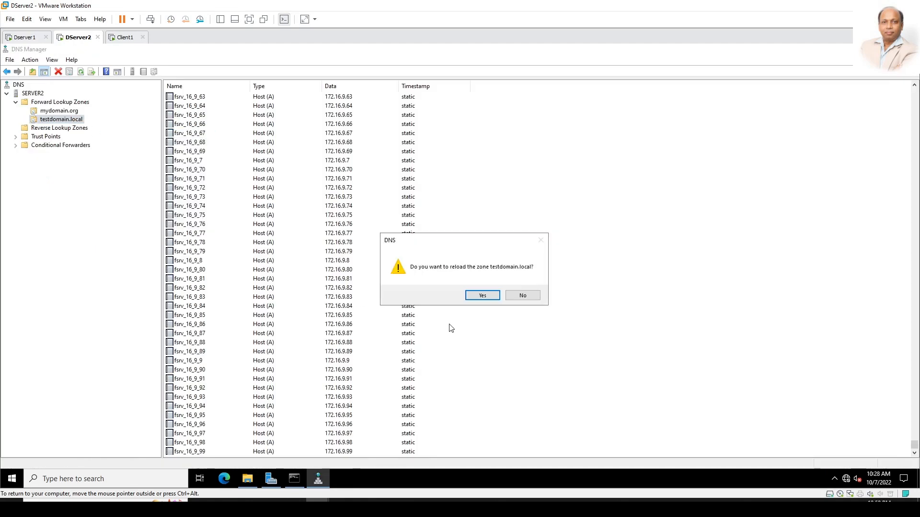
{"action": "left_click", "coordinate": [483, 297]}
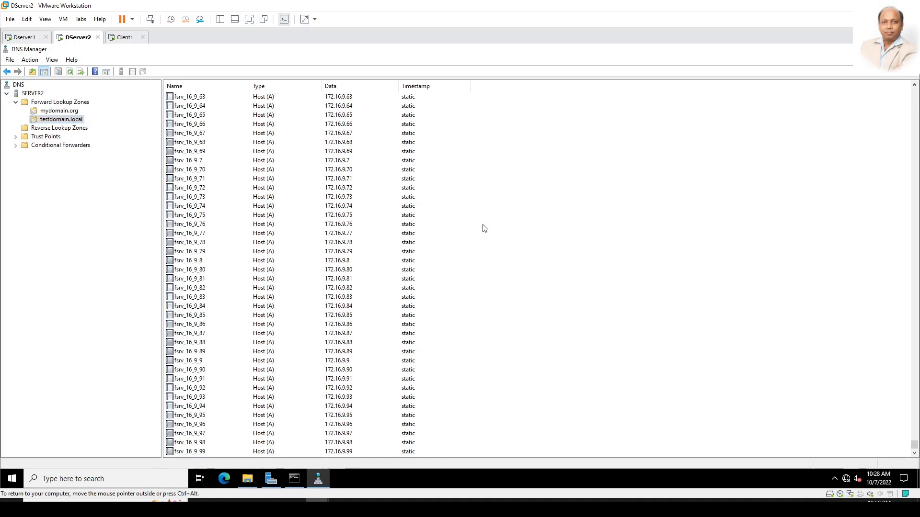
{"action": "right_click", "coordinate": [489, 199]}
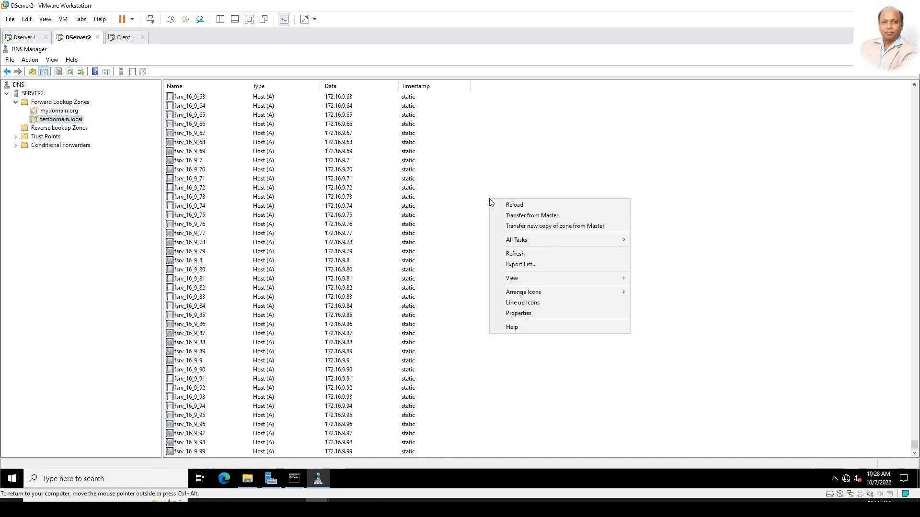
{"action": "left_click", "coordinate": [522, 251]}
Step: Check the new myfileserver record, then request a Transfer from Master for testdomain.local
{"action": "left_click_drag", "start_coordinate": [914, 93], "coordinate": [911, 466]}
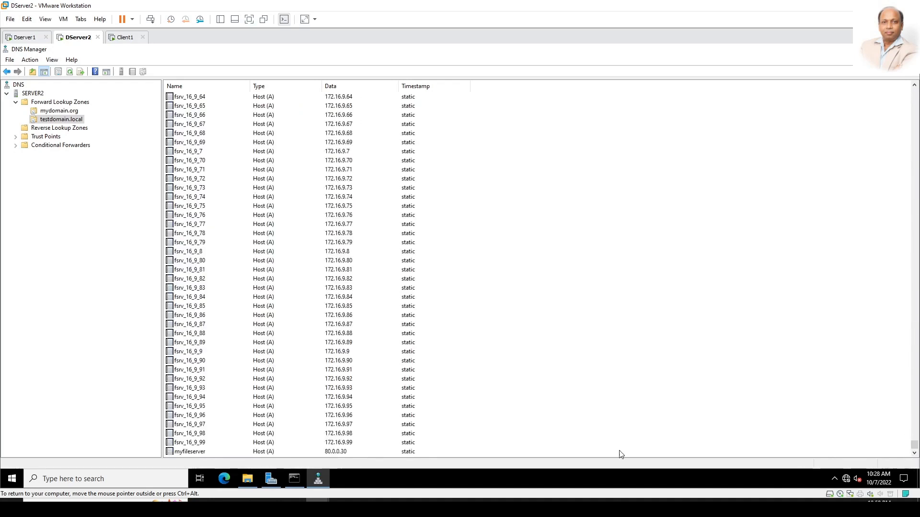
{"action": "left_click", "coordinate": [179, 452]}
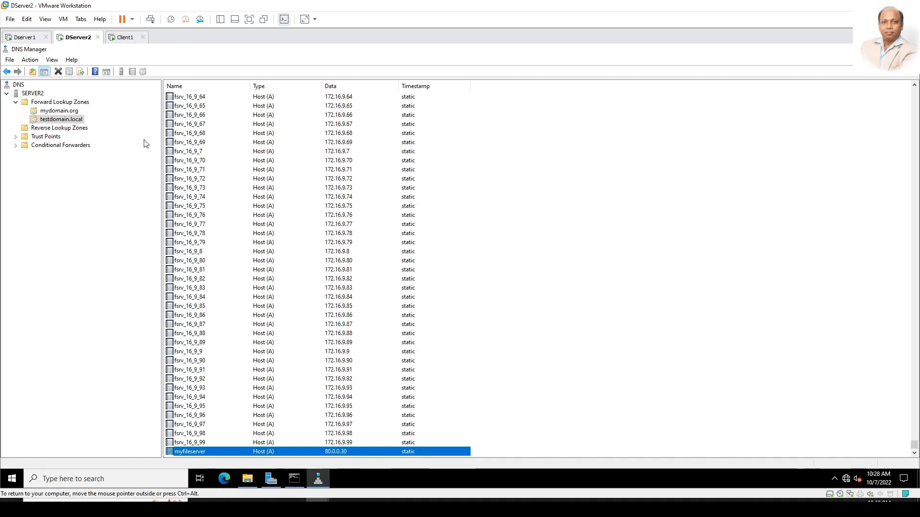
{"action": "right_click", "coordinate": [63, 120]}
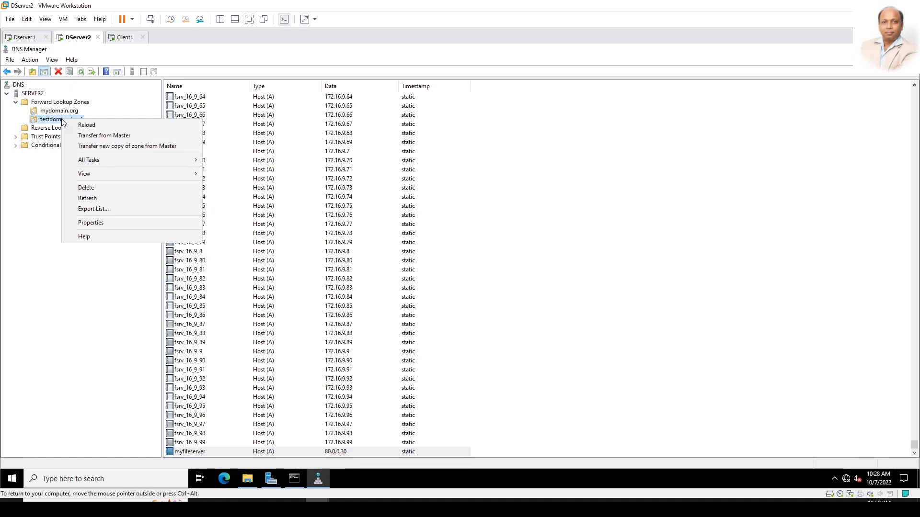
{"action": "left_click", "coordinate": [127, 136]}
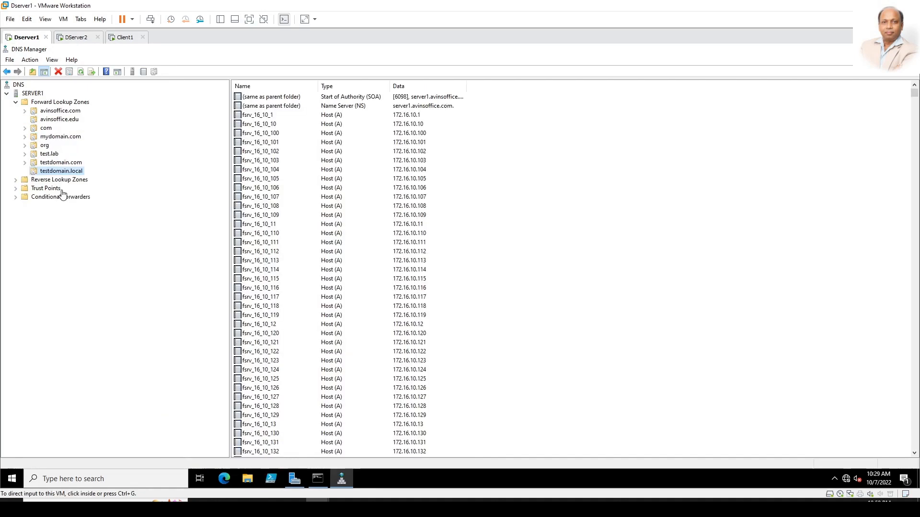
Step: On Server1, launch Network Monitor 3.4 and start a new capture
{"action": "left_click", "coordinate": [864, 49]}
{"action": "left_click", "coordinate": [624, 247]}
{"action": "left_click", "coordinate": [435, 65]}
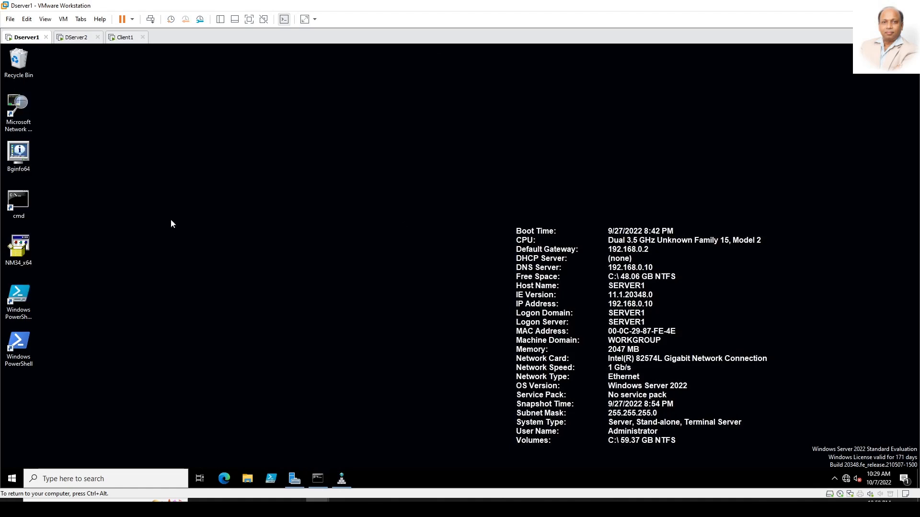
{"action": "double_click", "coordinate": [18, 108]}
{"action": "left_click", "coordinate": [49, 111]}
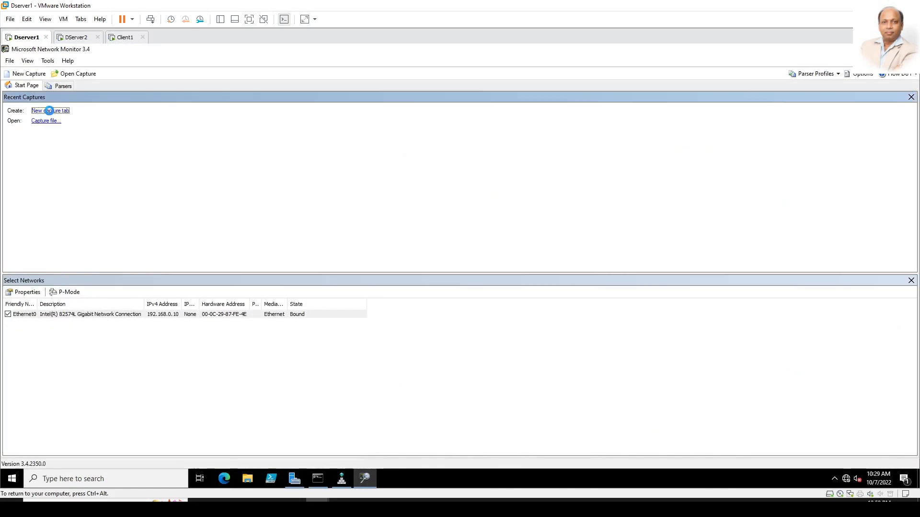
{"action": "left_click", "coordinate": [529, 293]}
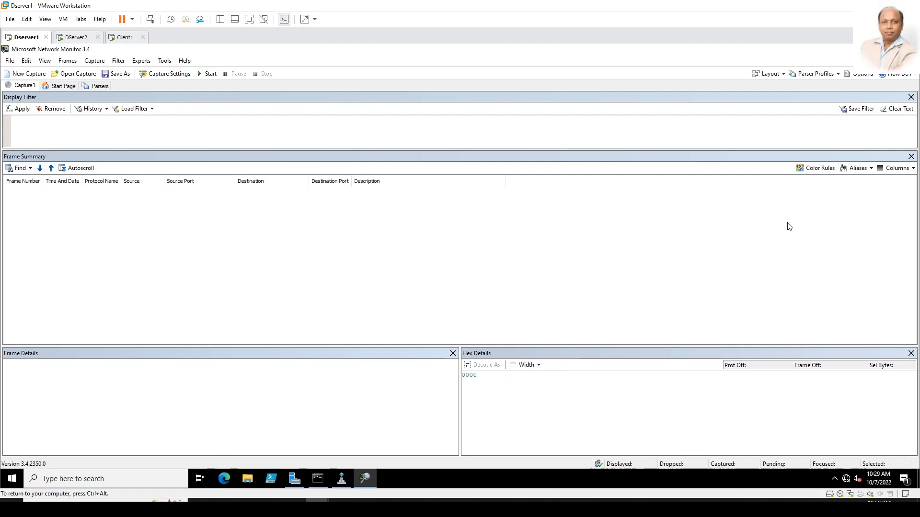
Step: On Server2, refresh the testdomain.local zone records
{"action": "left_click", "coordinate": [78, 38]}
{"action": "left_click", "coordinate": [558, 226]}
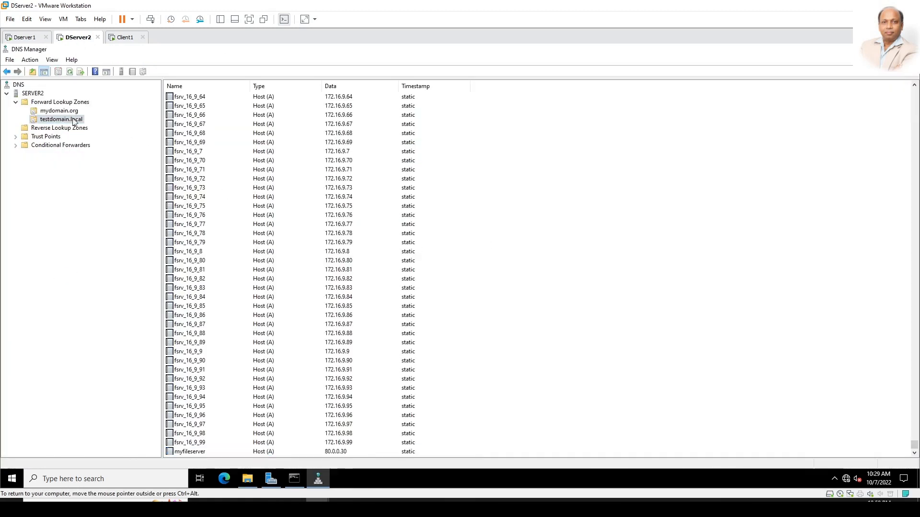
{"action": "right_click", "coordinate": [68, 119]}
{"action": "left_click", "coordinate": [569, 205]}
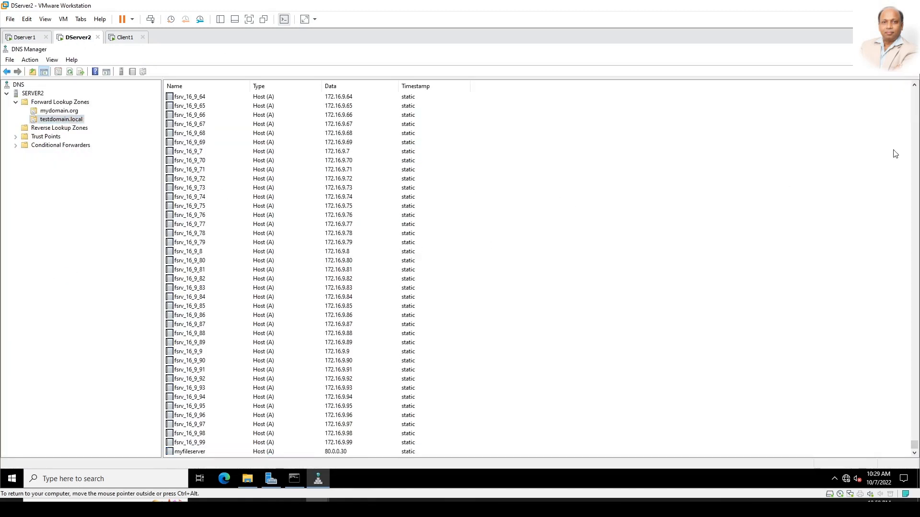
{"action": "right_click", "coordinate": [69, 119]}
{"action": "left_click", "coordinate": [103, 200]}
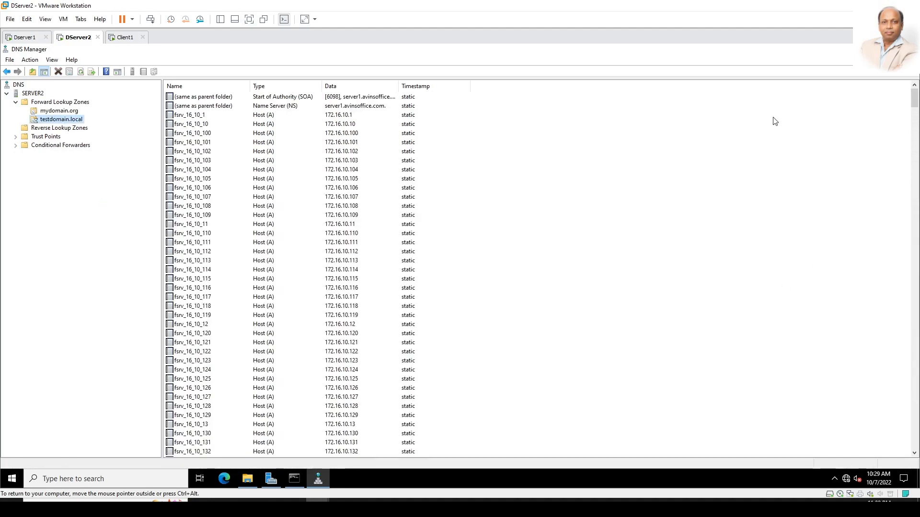
Step: Check the myfileserver record on Server2, then bring Server1's DNS Manager to the front
{"action": "left_click", "coordinate": [24, 37]}
{"action": "left_click", "coordinate": [76, 37]}
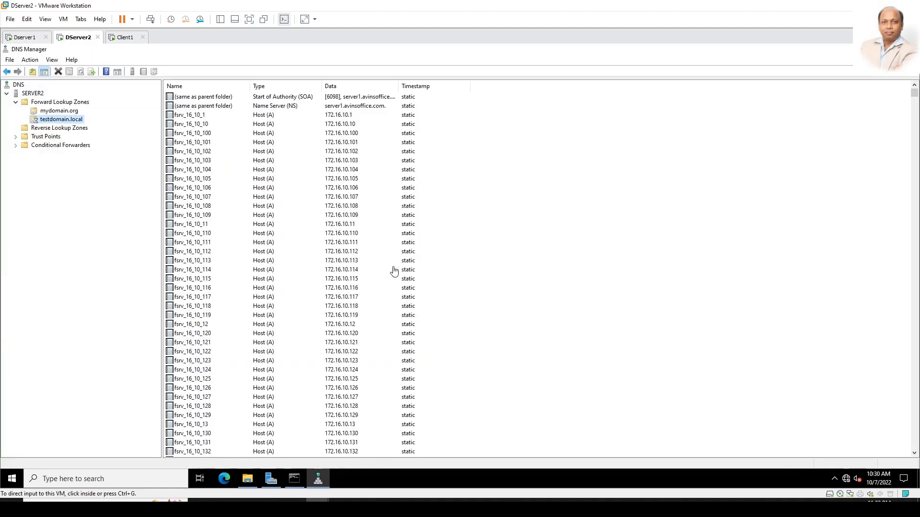
{"action": "left_click_drag", "start_coordinate": [914, 98], "coordinate": [913, 464]}
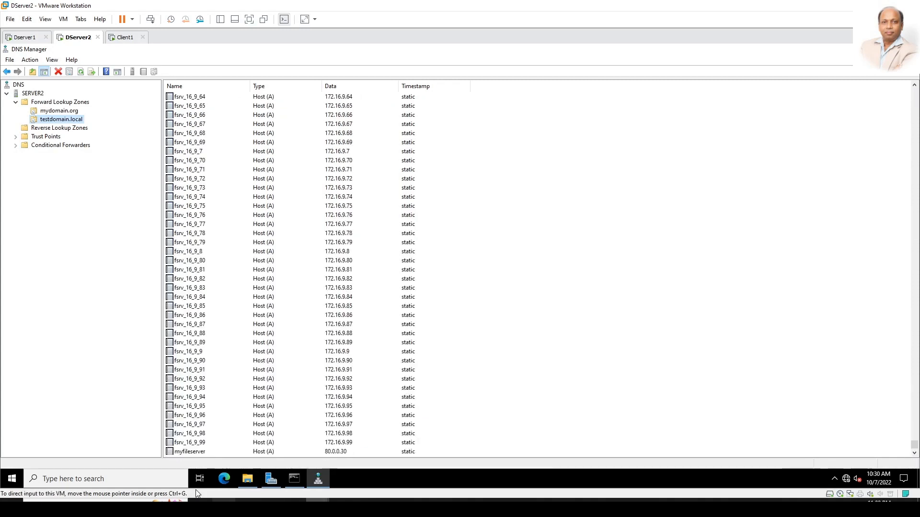
{"action": "left_click", "coordinate": [192, 452]}
{"action": "left_click", "coordinate": [104, 275]}
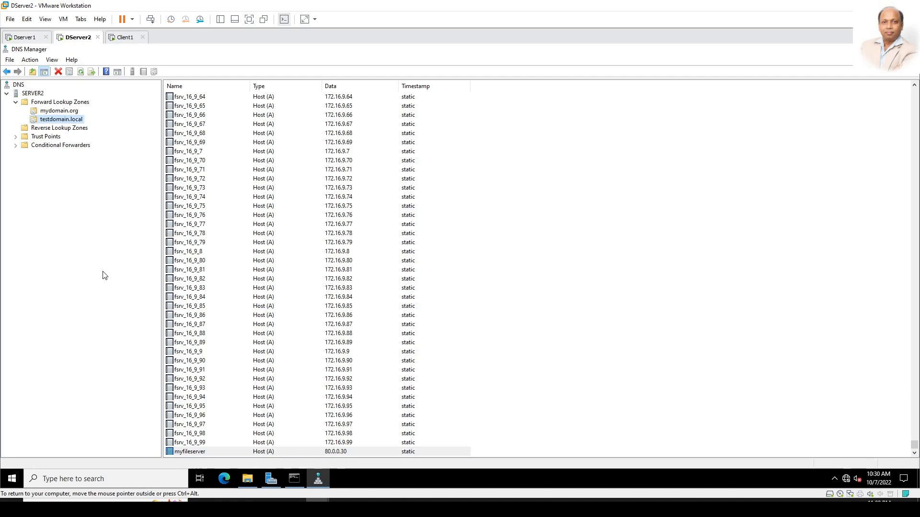
{"action": "left_click", "coordinate": [21, 39]}
{"action": "left_click", "coordinate": [341, 478]}
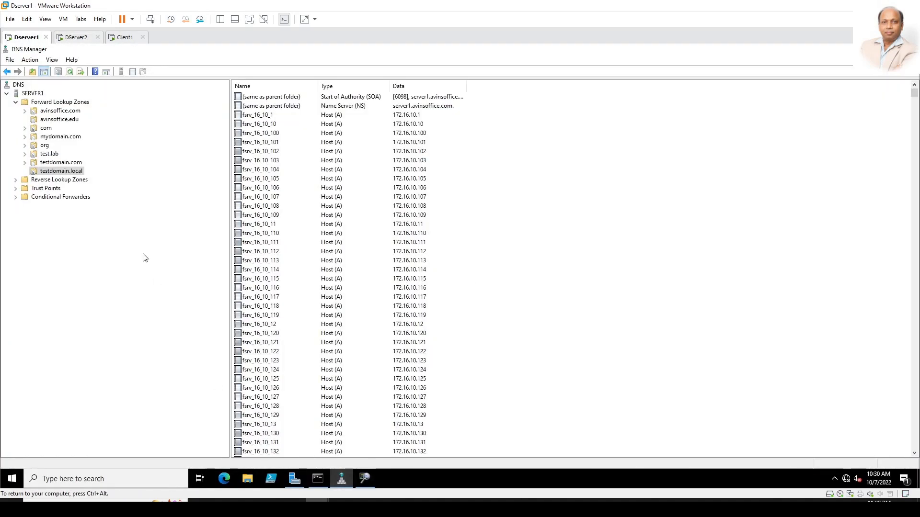
Step: Create a myserver Host (A) record at 123.0.0.12 in Server1's testdomain.local zone and verify it
{"action": "right_click", "coordinate": [71, 175]}
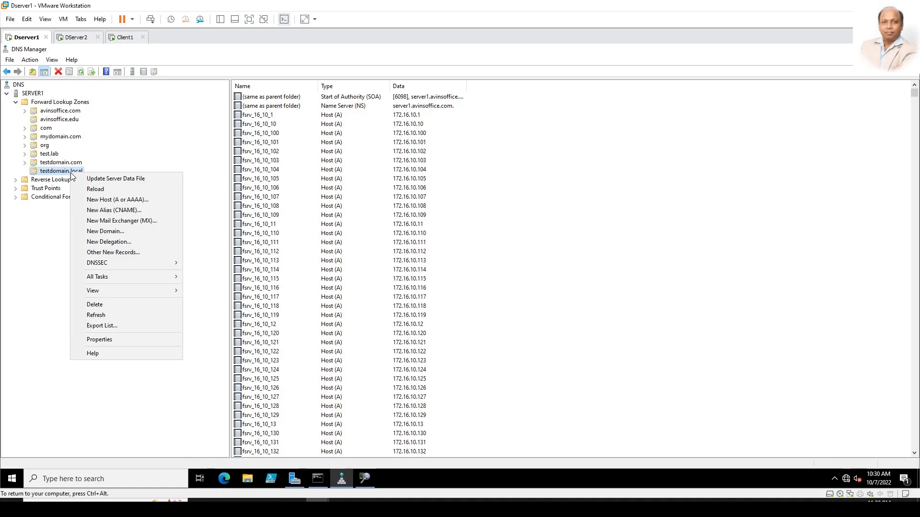
{"action": "left_click", "coordinate": [105, 201]}
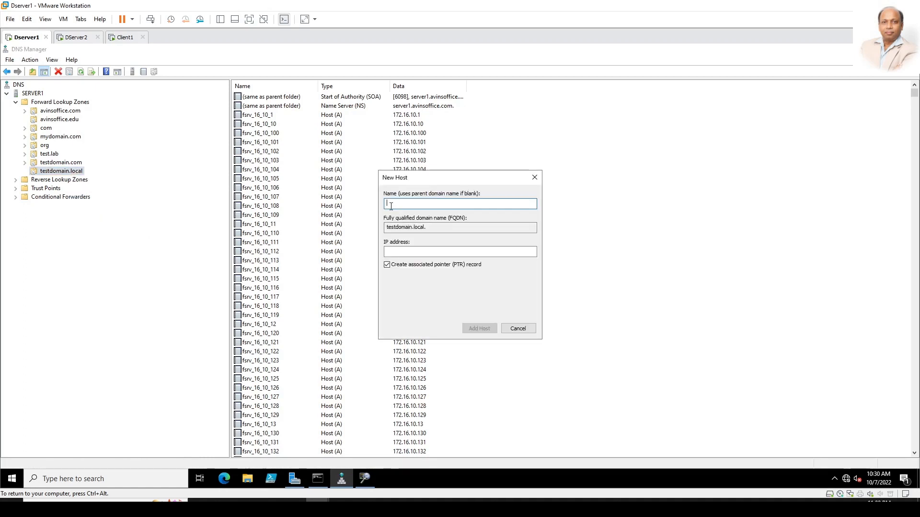
{"action": "type", "text": "myserver"}
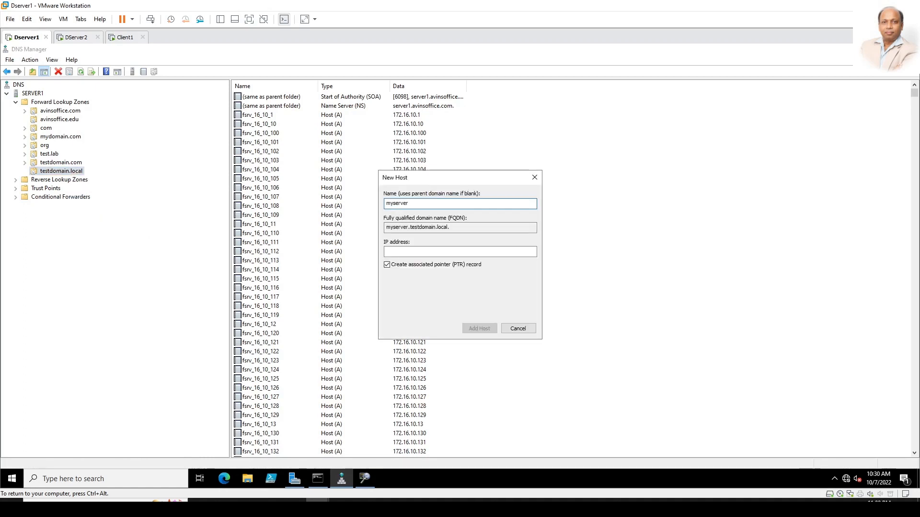
{"action": "left_click", "coordinate": [409, 251]}
{"action": "type", "text": "172.16.10.5"}
{"action": "left_click", "coordinate": [479, 328]}
{"action": "left_click", "coordinate": [527, 294]}
{"action": "left_click", "coordinate": [510, 330]}
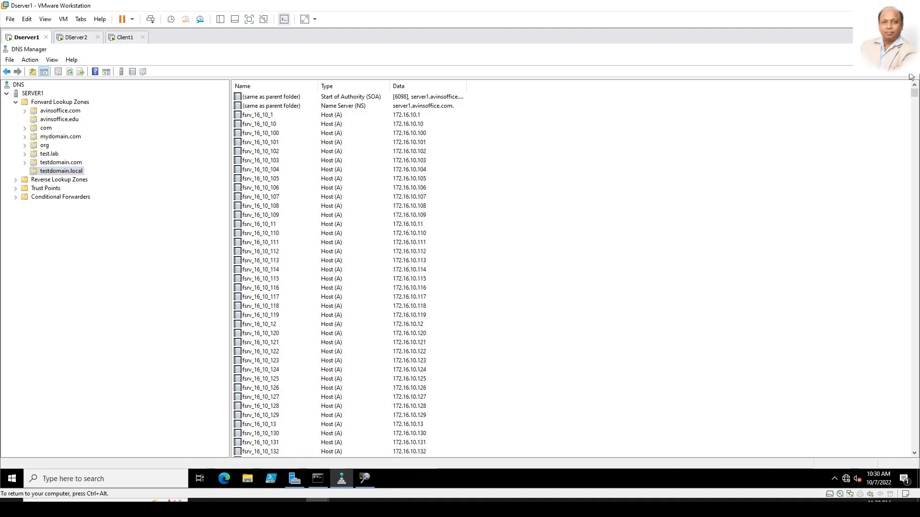
{"action": "left_click_drag", "start_coordinate": [912, 92], "coordinate": [906, 464]}
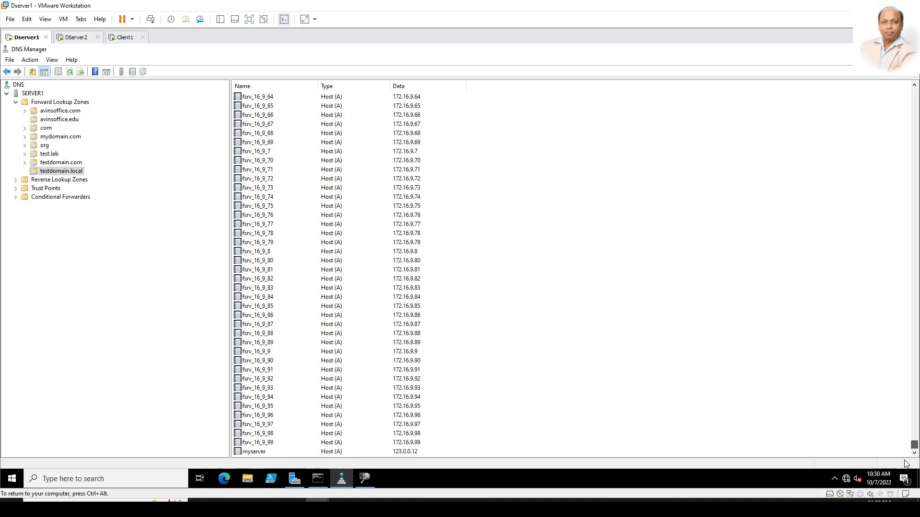
{"action": "left_click", "coordinate": [259, 452]}
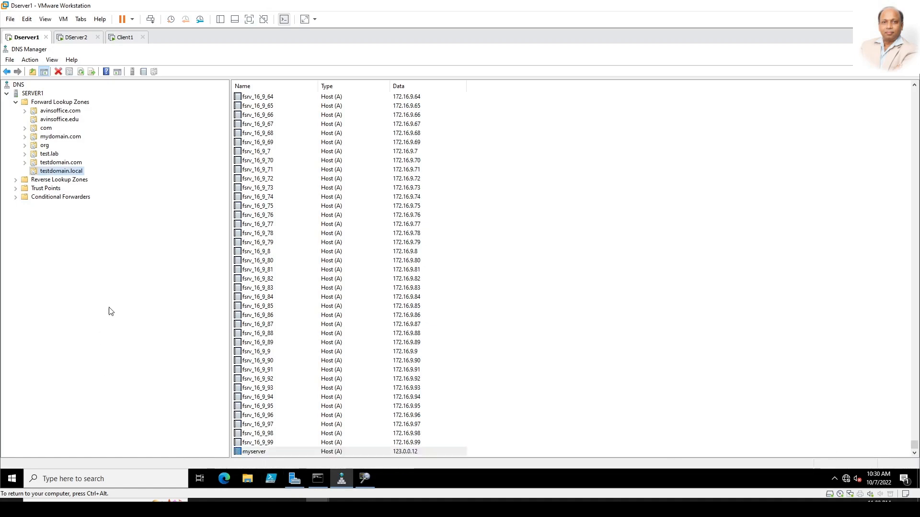
{"action": "left_click", "coordinate": [76, 37]}
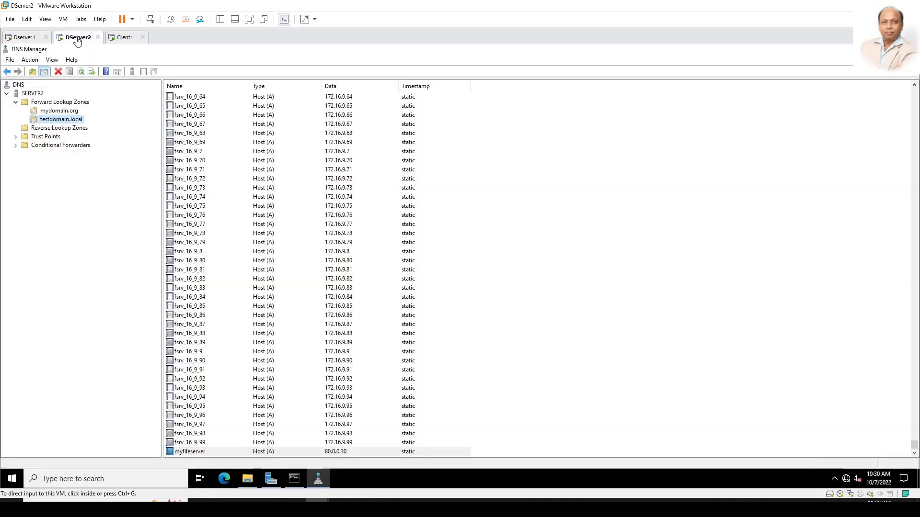
Step: Refresh Server2's secondary testdomain.local zone and locate the transferred myserver record below myfileserver
{"action": "right_click", "coordinate": [79, 122]}
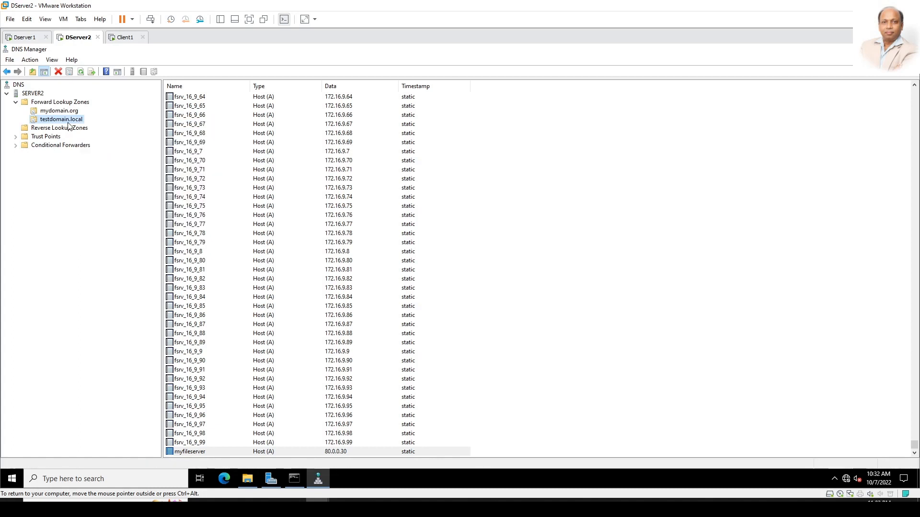
{"action": "right_click", "coordinate": [68, 123]}
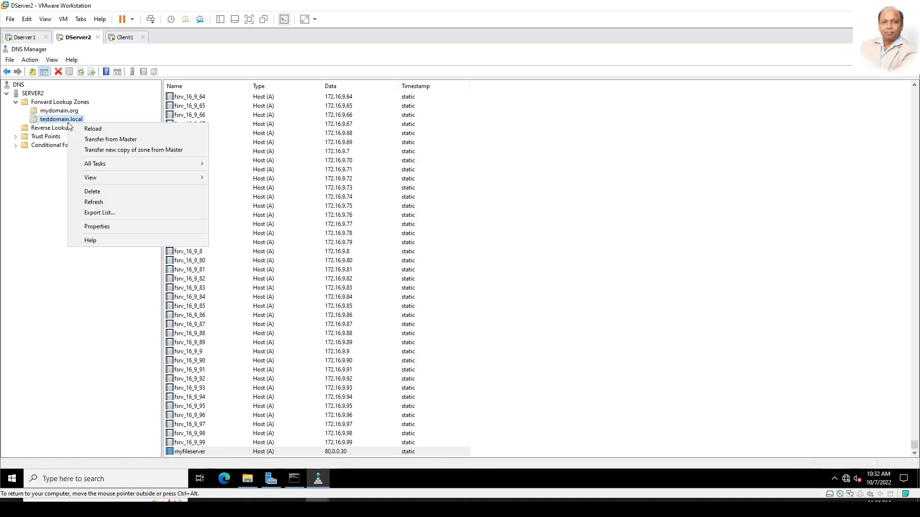
{"action": "left_click", "coordinate": [102, 201]}
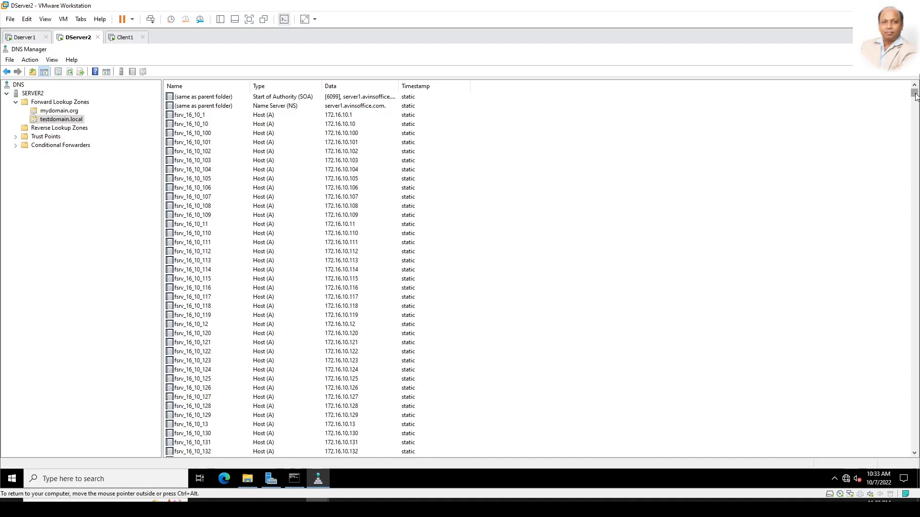
{"action": "left_click_drag", "start_coordinate": [912, 98], "coordinate": [914, 448]}
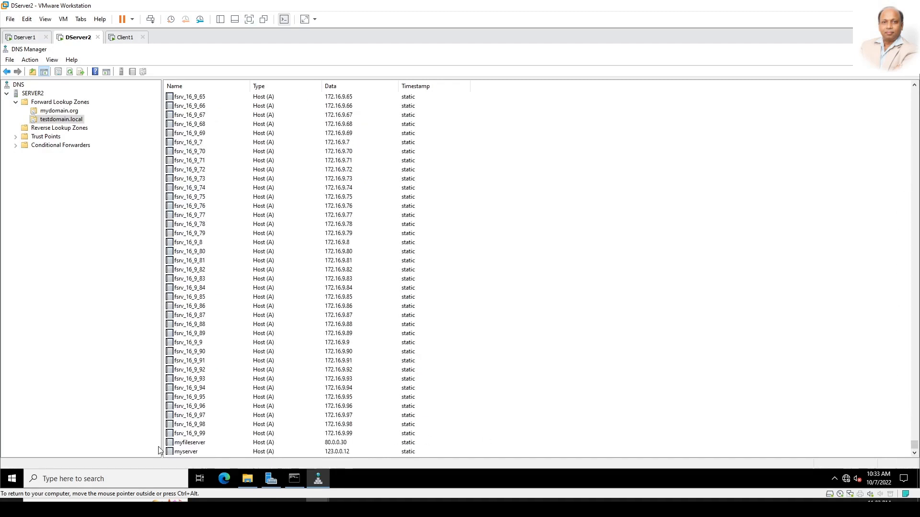
{"action": "left_click", "coordinate": [194, 444]}
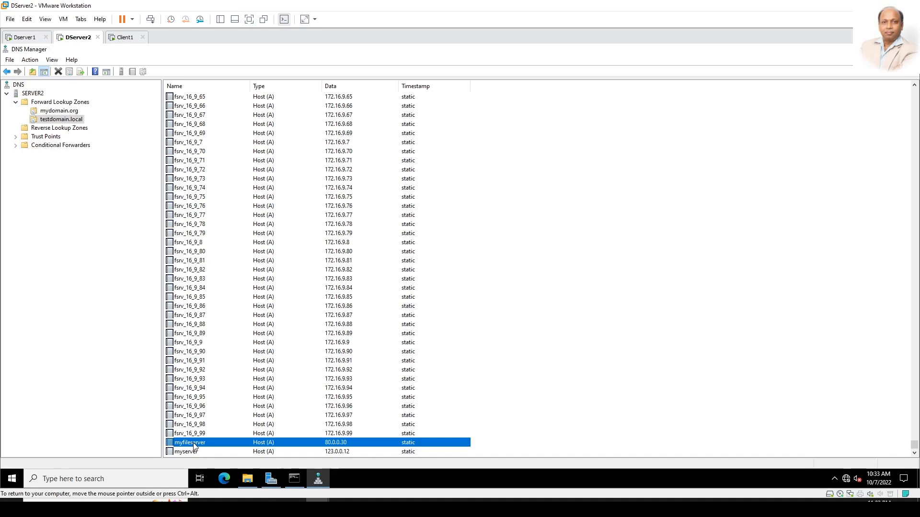
{"action": "left_click", "coordinate": [190, 452]}
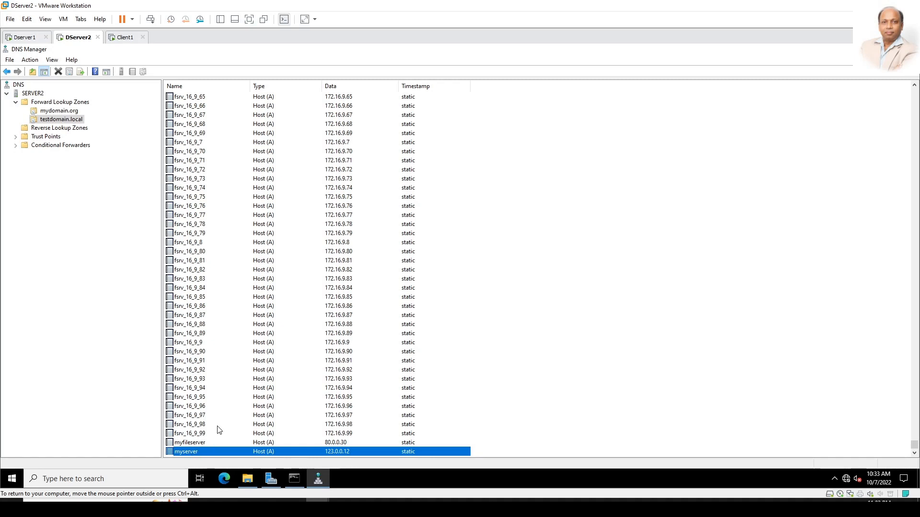
{"action": "right_click", "coordinate": [61, 121]}
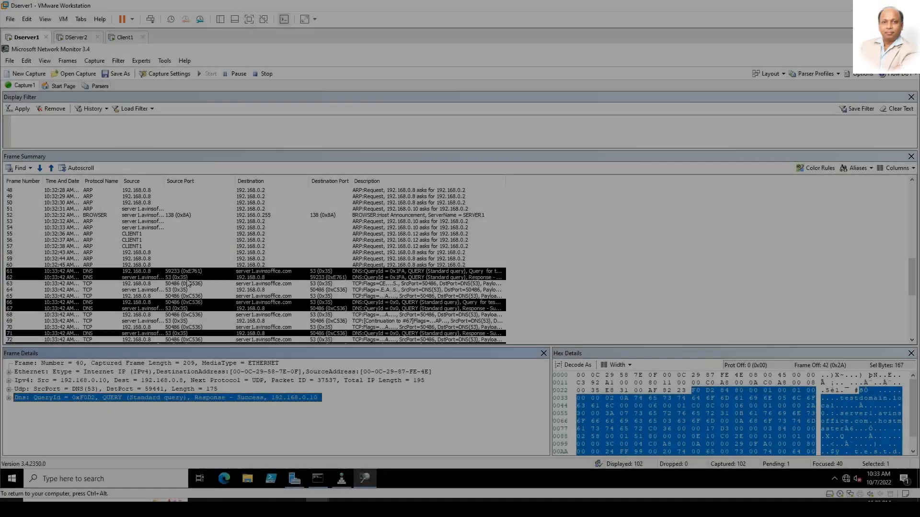
Step: Inspect captured frames 80, 81 and 87 in the Frame Summary
{"action": "scroll", "coordinate": [236, 259], "scroll_direction": "down", "scroll_amount": 6}
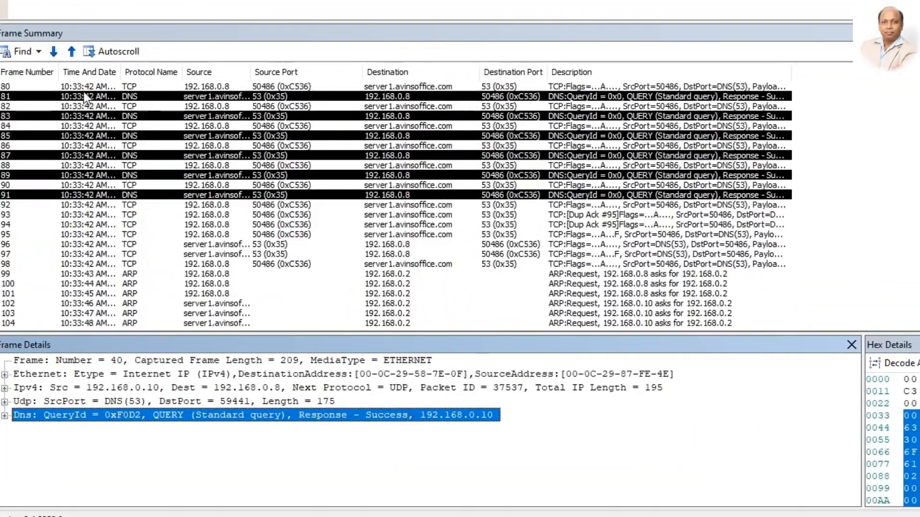
{"action": "left_click", "coordinate": [72, 141]}
{"action": "left_click", "coordinate": [107, 97]}
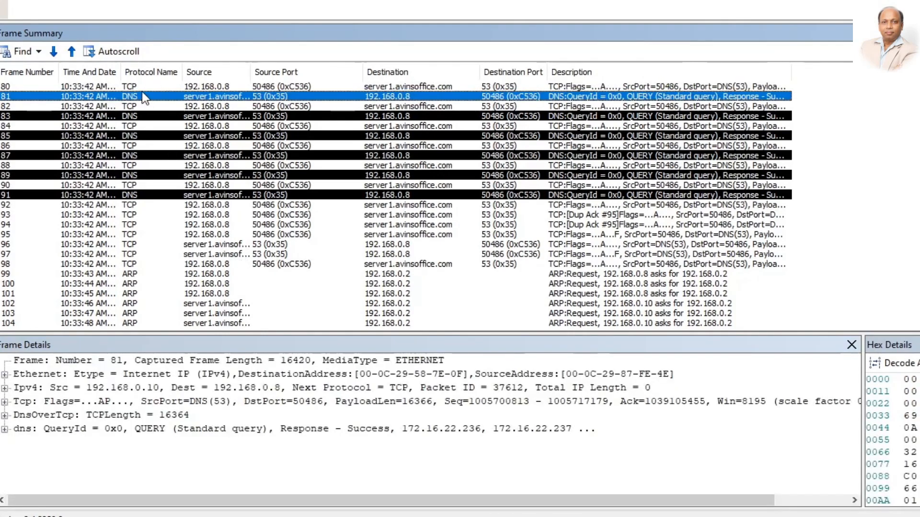
{"action": "left_click", "coordinate": [144, 155]}
Step: Expand frame 87's dns line and scroll through its transferred ARecord entries
{"action": "left_click", "coordinate": [335, 429]}
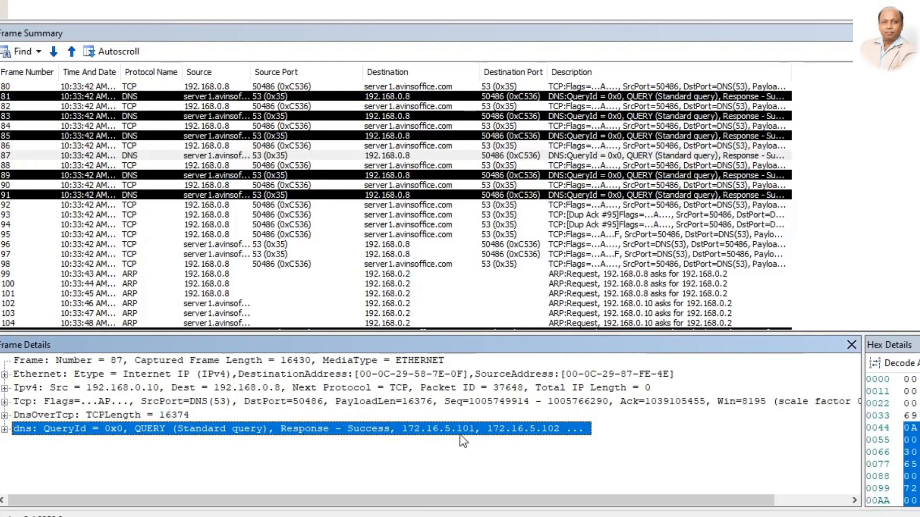
{"action": "double_click", "coordinate": [544, 431]}
{"action": "scroll", "coordinate": [112, 443], "scroll_direction": "down", "scroll_amount": 16}
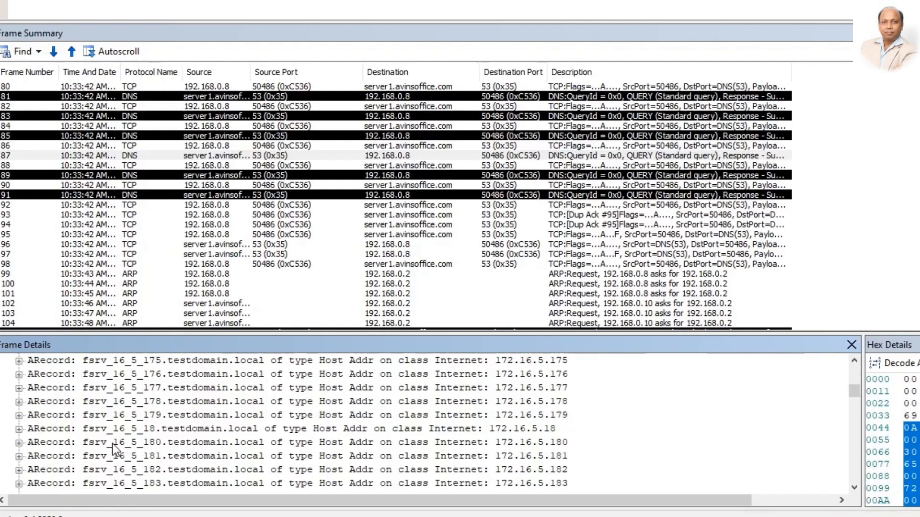
{"action": "scroll", "coordinate": [112, 443], "scroll_direction": "down", "scroll_amount": 12}
{"action": "scroll", "coordinate": [112, 444], "scroll_direction": "down", "scroll_amount": 9}
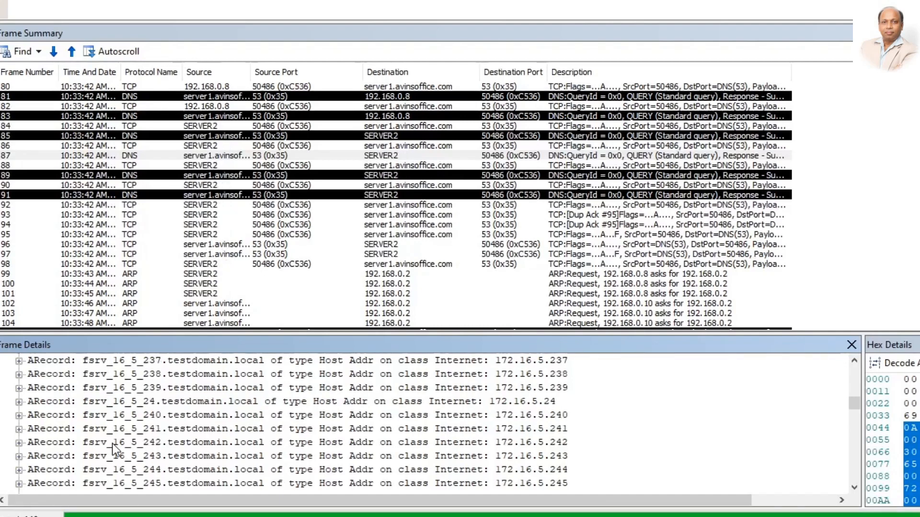
{"action": "scroll", "coordinate": [112, 444], "scroll_direction": "down", "scroll_amount": 13}
{"action": "scroll", "coordinate": [112, 444], "scroll_direction": "down", "scroll_amount": 20}
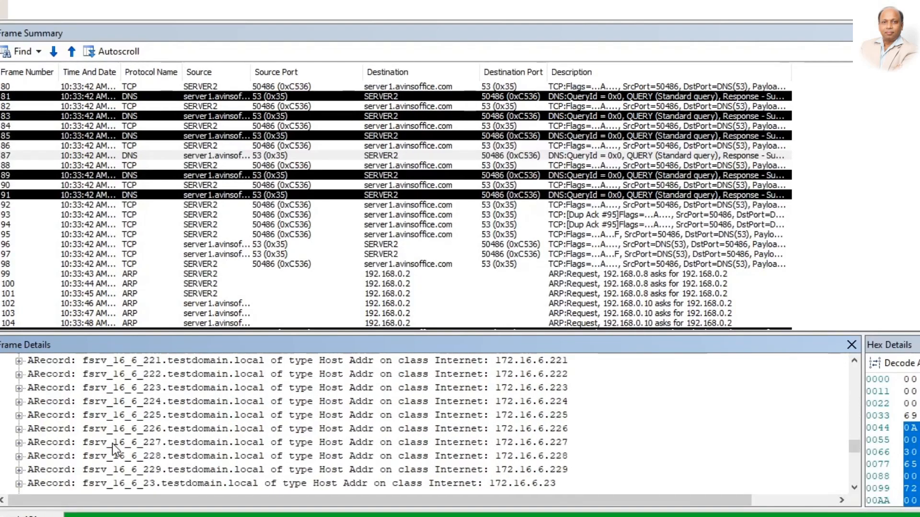
{"action": "scroll", "coordinate": [112, 444], "scroll_direction": "down", "scroll_amount": 16}
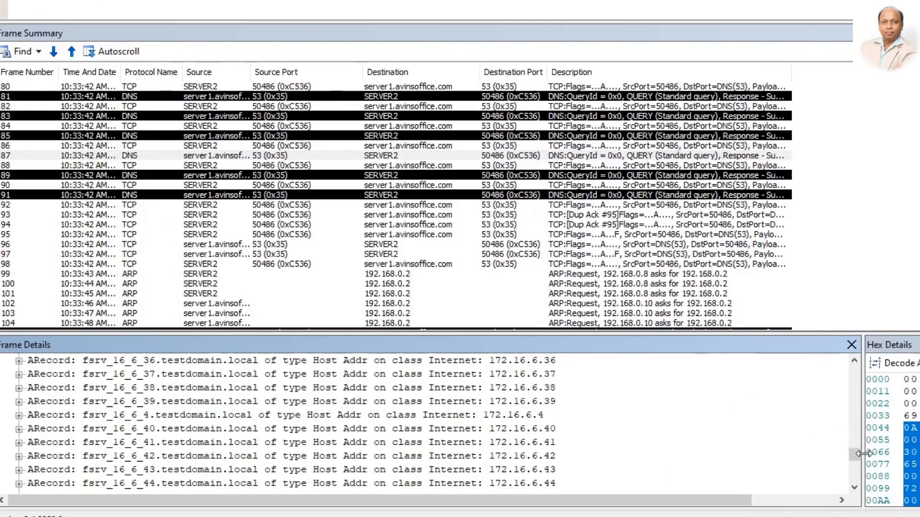
{"action": "scroll", "coordinate": [851, 491], "scroll_direction": "down", "scroll_amount": 20}
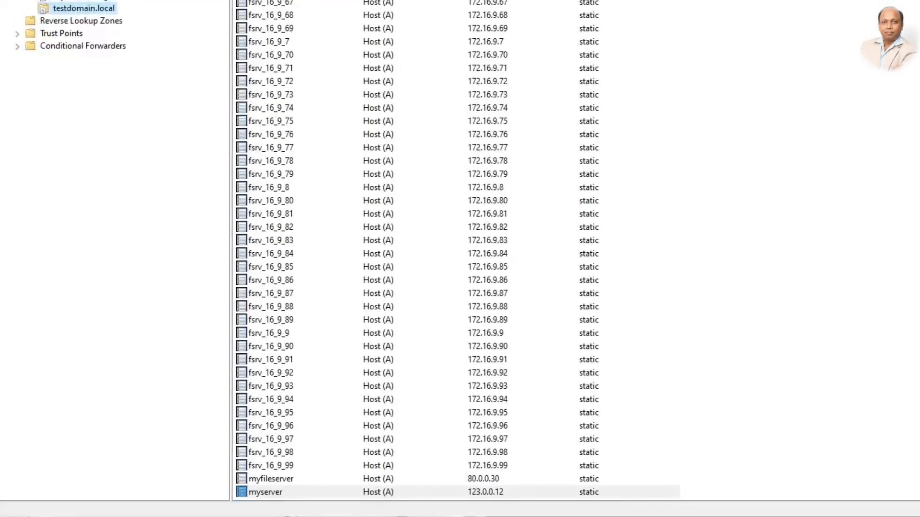
Step: Refresh Server2's testdomain.local zone and select the myserver record
{"action": "right_click", "coordinate": [77, 9]}
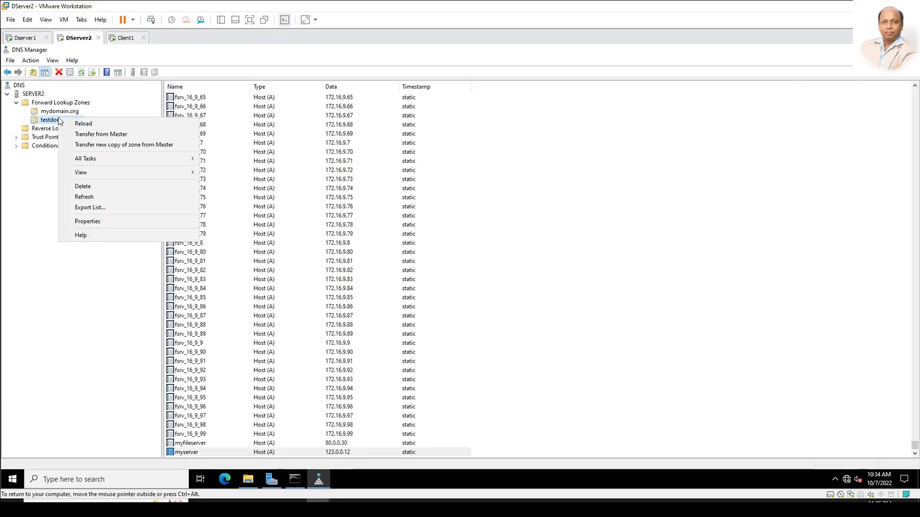
{"action": "left_click", "coordinate": [91, 198]}
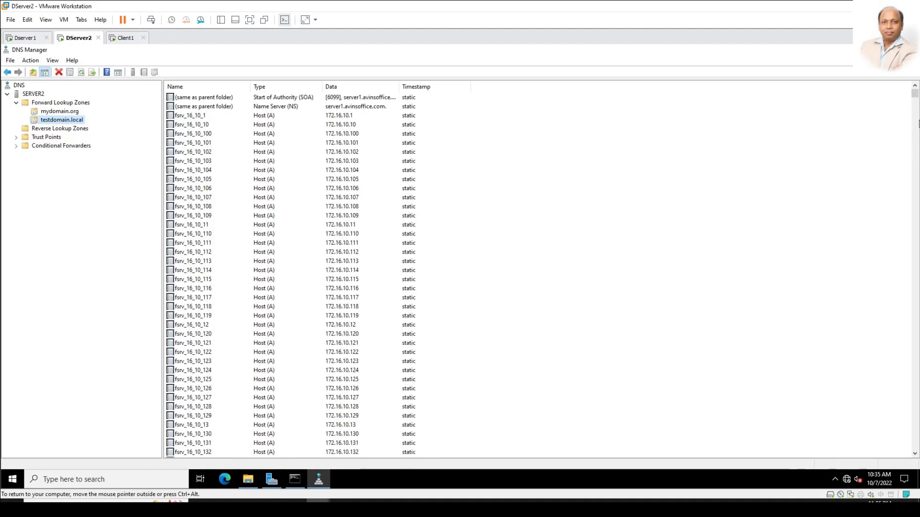
{"action": "left_click_drag", "start_coordinate": [915, 95], "coordinate": [908, 453]}
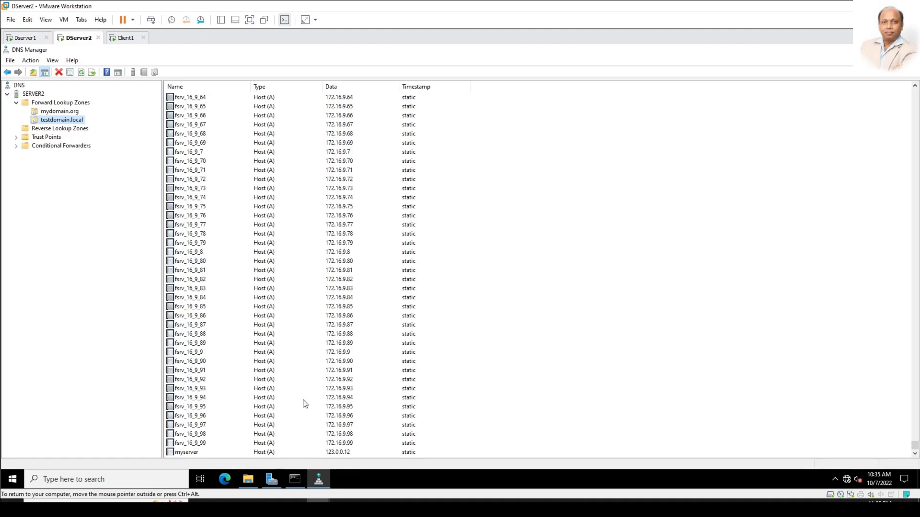
{"action": "left_click", "coordinate": [187, 453]}
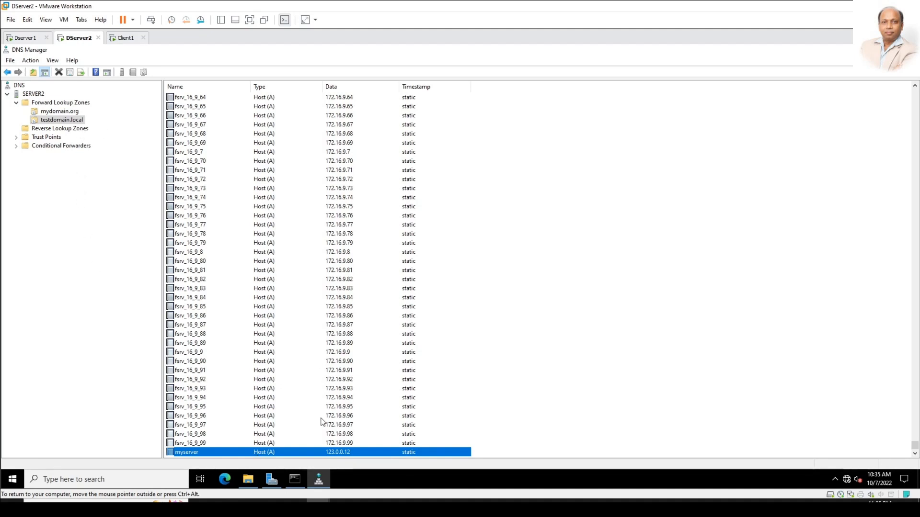
Step: Open the C:\Windows\System32\dns folder in File Explorer
{"action": "right_click", "coordinate": [65, 121]}
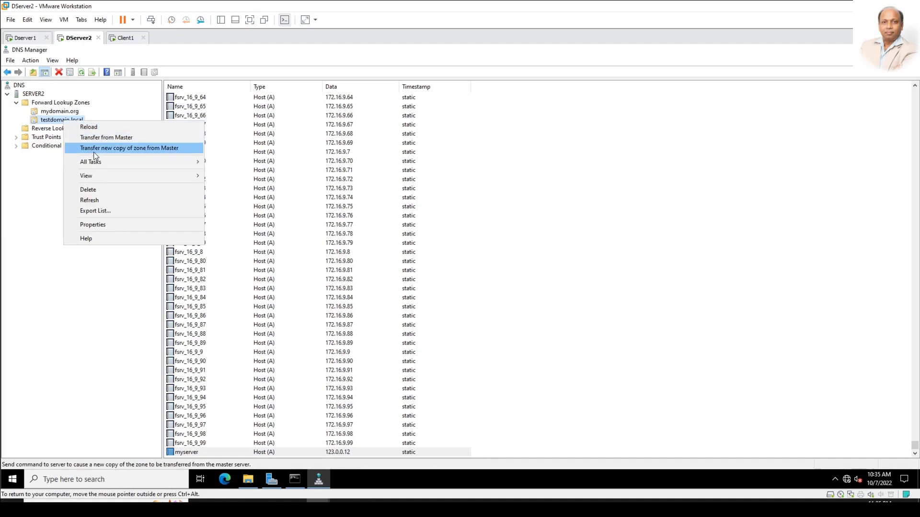
{"action": "left_click", "coordinate": [91, 294]}
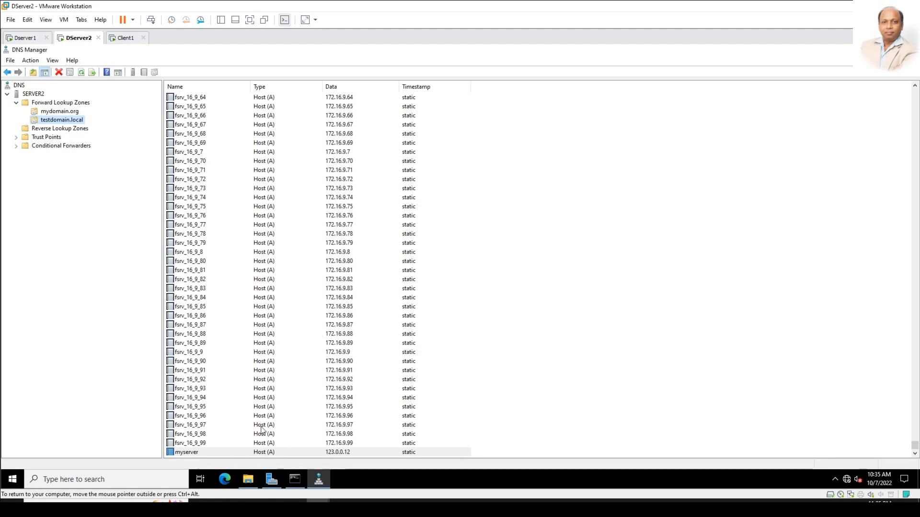
{"action": "left_click", "coordinate": [253, 481]}
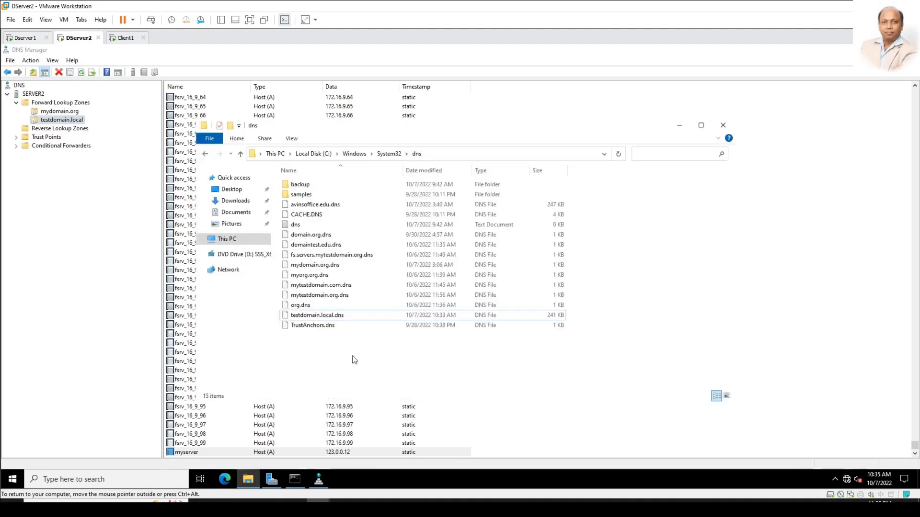
Step: Open testdomain.local.dns in Notepad and highlight the final myserver A 123.0.0.12 line
{"action": "double_click", "coordinate": [338, 317]}
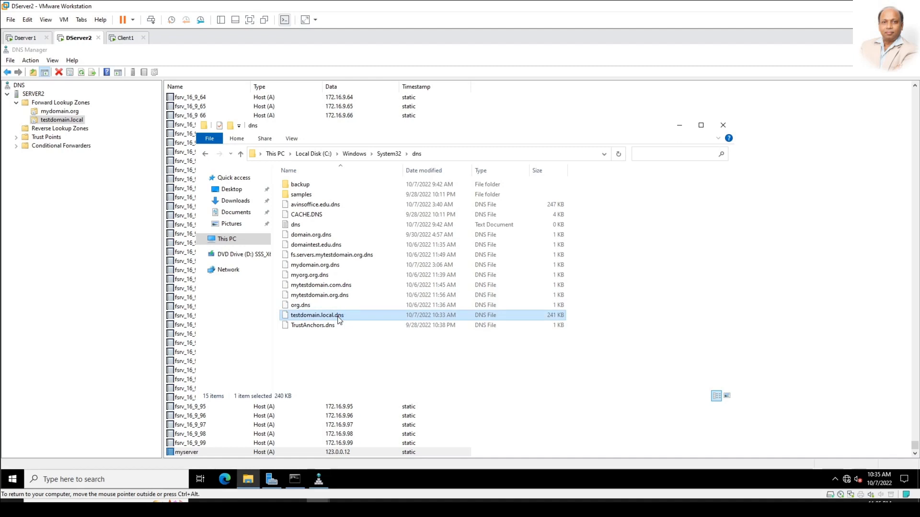
{"action": "left_click", "coordinate": [415, 191]}
{"action": "left_click", "coordinate": [492, 268]}
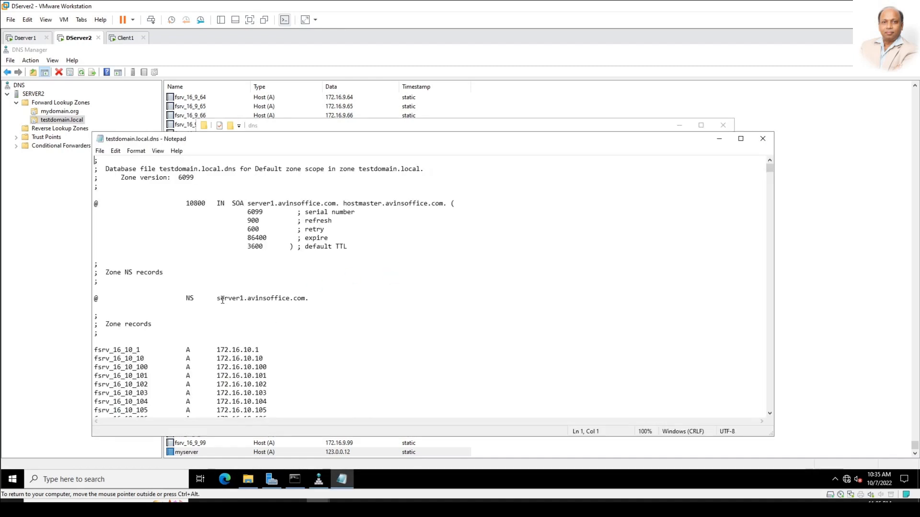
{"action": "left_click_drag", "start_coordinate": [769, 168], "coordinate": [768, 412]}
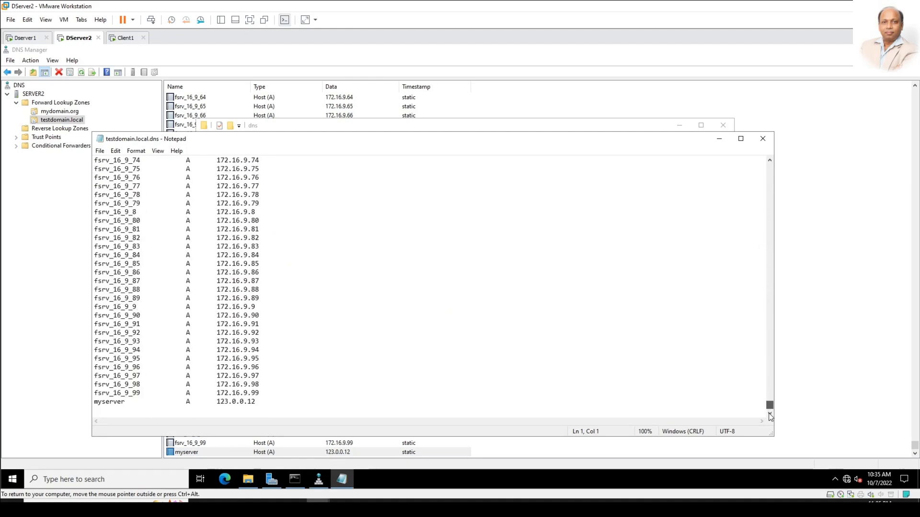
{"action": "triple_click", "coordinate": [106, 403]}
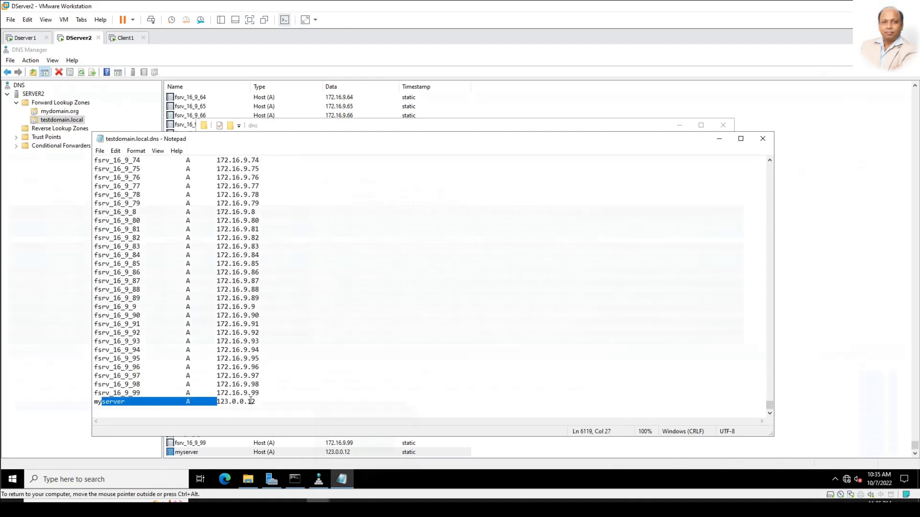
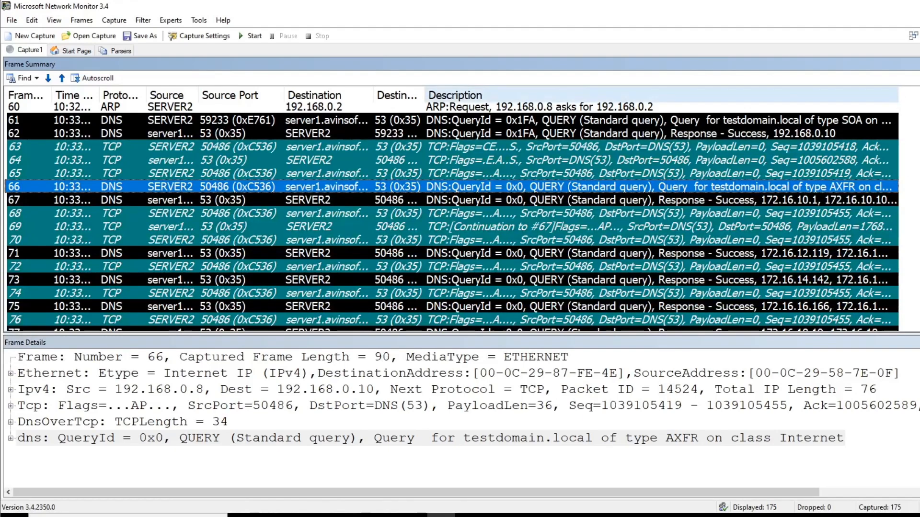
Step: Widen the Description column and expand frame 66's DNS query to select its QRecord and AXFR QuestionType lines
{"action": "left_click_drag", "start_coordinate": [898, 96], "coordinate": [919, 95]}
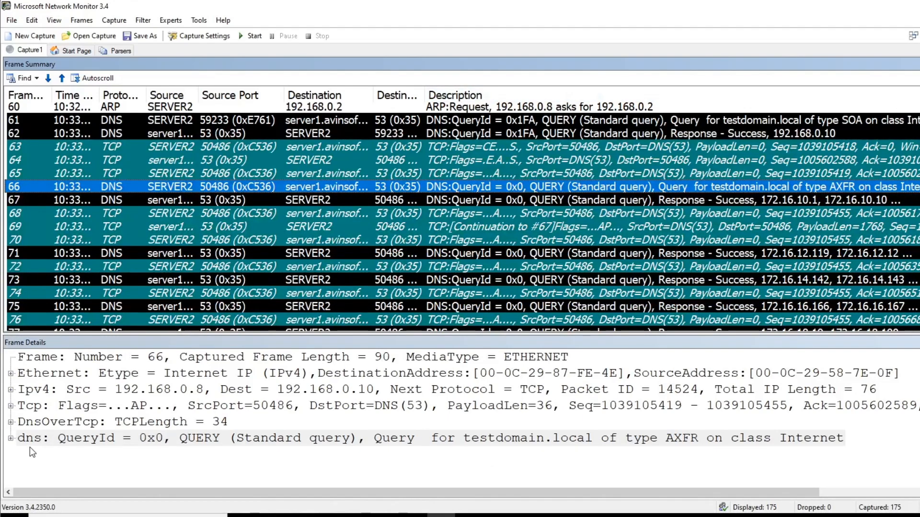
{"action": "left_click", "coordinate": [10, 438]}
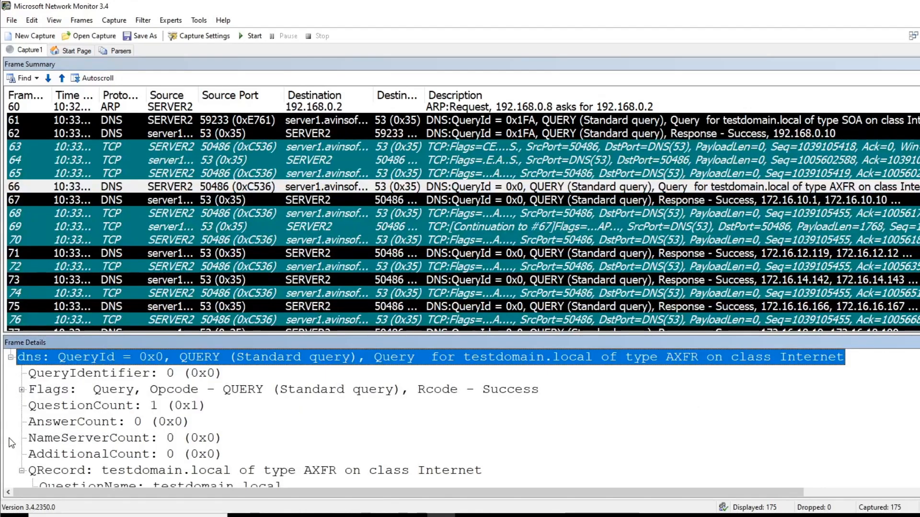
{"action": "left_click", "coordinate": [391, 390]}
{"action": "scroll", "coordinate": [282, 438], "scroll_direction": "down", "scroll_amount": 1}
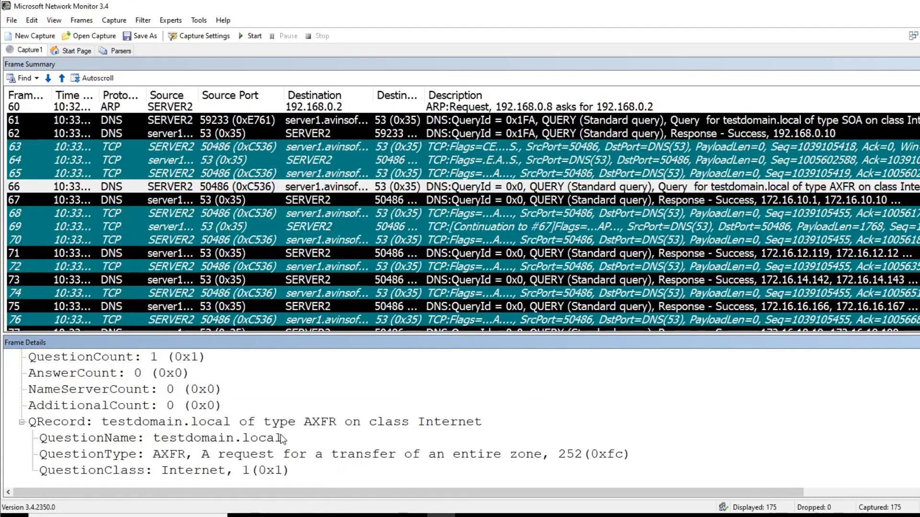
{"action": "left_click", "coordinate": [138, 423]}
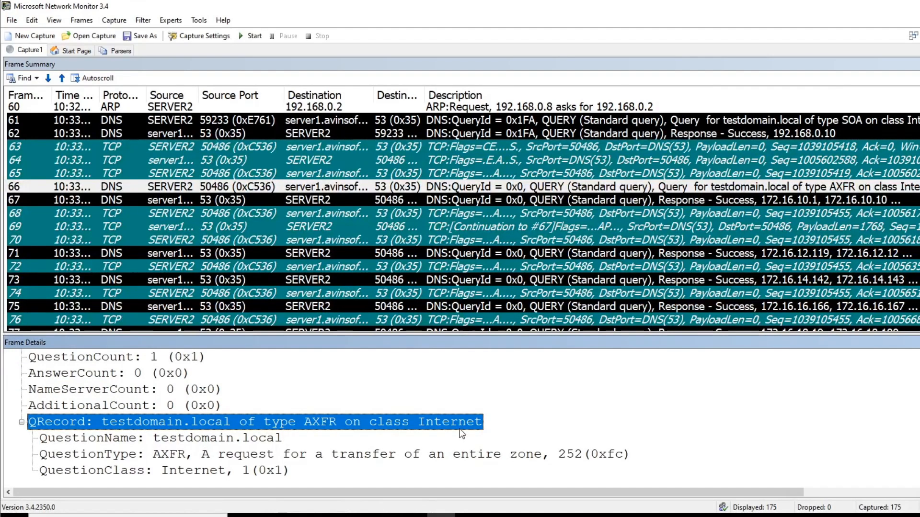
{"action": "left_click", "coordinate": [168, 456]}
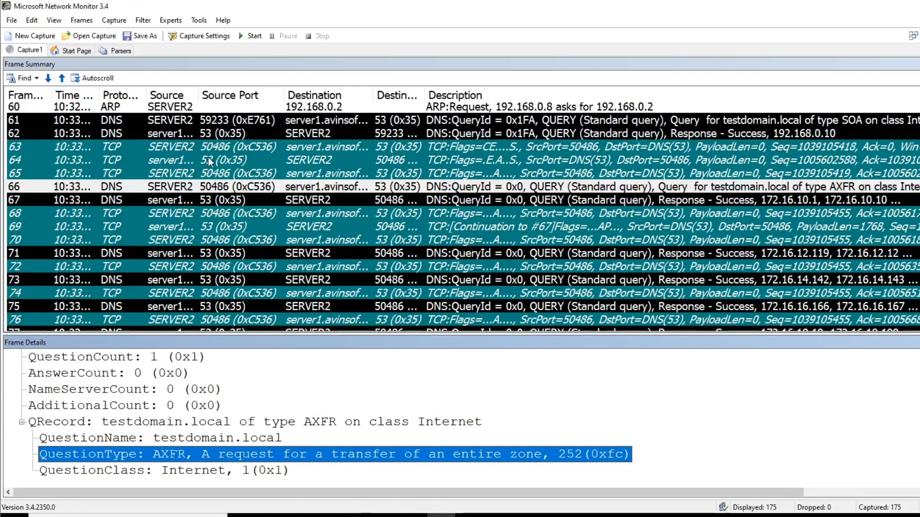
Step: Select Server1's response frame 67 and highlight its AXFR question type
{"action": "left_click", "coordinate": [28, 200]}
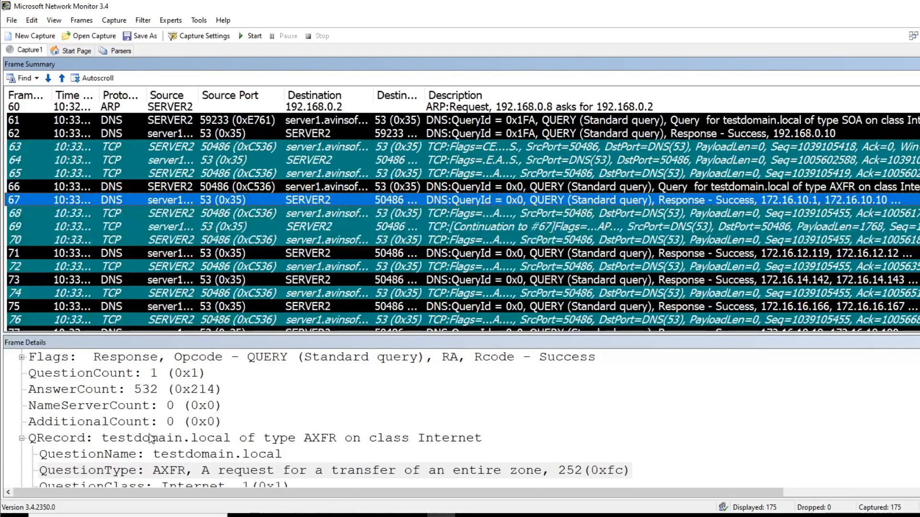
{"action": "left_click", "coordinate": [324, 469]}
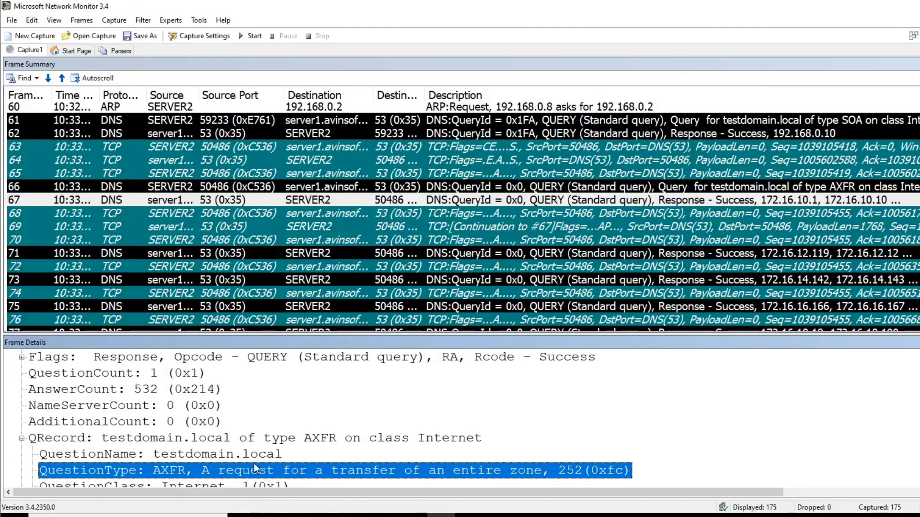
{"action": "scroll", "coordinate": [278, 433], "scroll_direction": "down", "scroll_amount": 3}
{"action": "scroll", "coordinate": [145, 412], "scroll_direction": "up", "scroll_amount": 1}
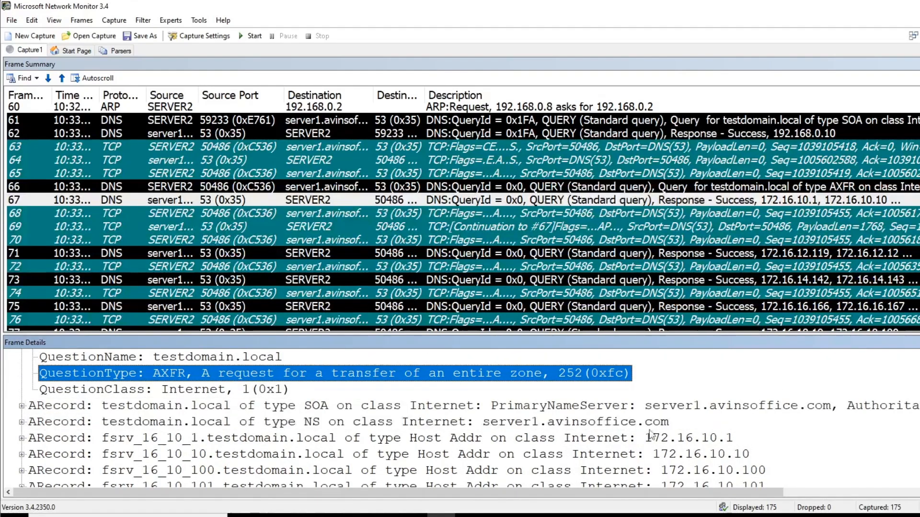
{"action": "scroll", "coordinate": [545, 437], "scroll_direction": "down", "scroll_amount": 3}
{"action": "scroll", "coordinate": [592, 443], "scroll_direction": "up", "scroll_amount": 3}
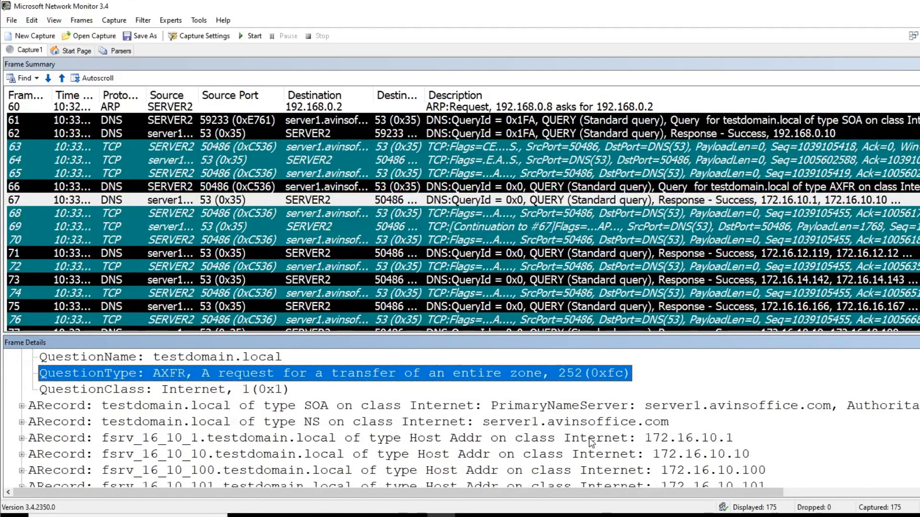
Step: Highlight frame 67's host records for 172.16.10.1 and 172.16.11.65, then select frame 70
{"action": "left_click", "coordinate": [646, 437]}
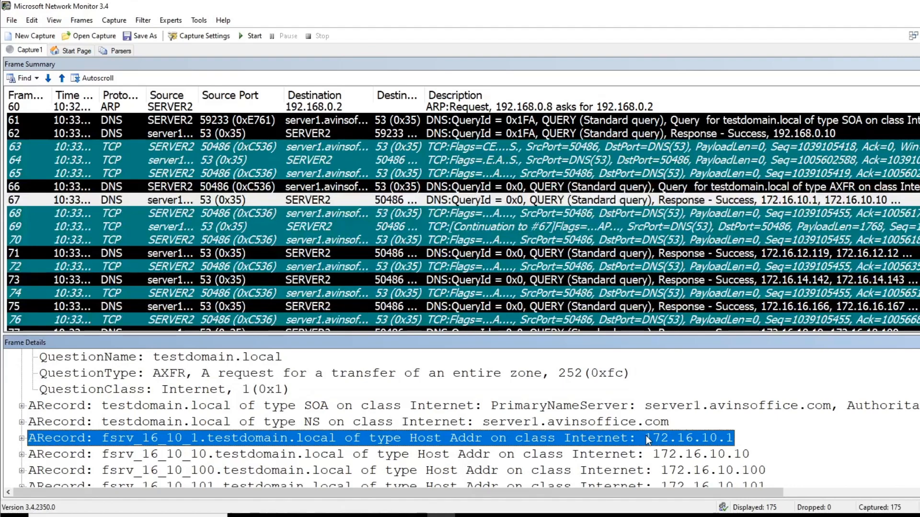
{"action": "scroll", "coordinate": [460, 416], "scroll_direction": "down", "scroll_amount": 20}
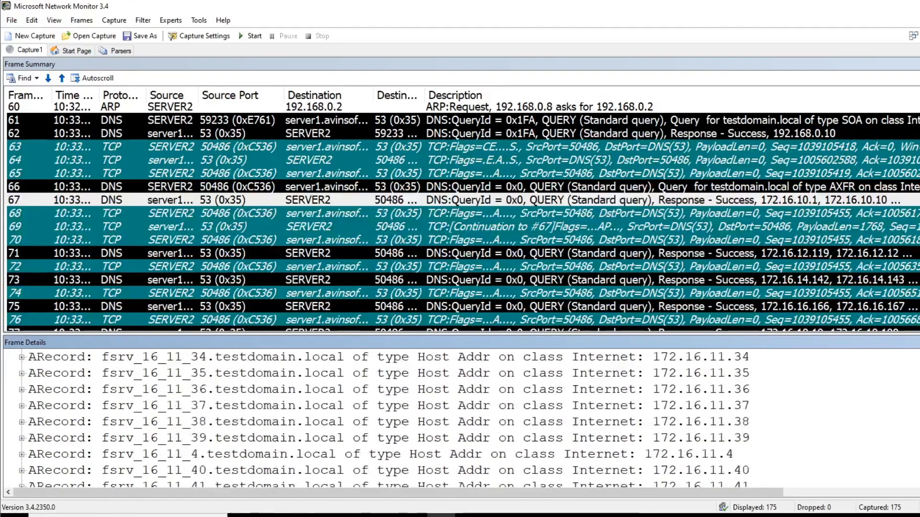
{"action": "left_click", "coordinate": [713, 455]}
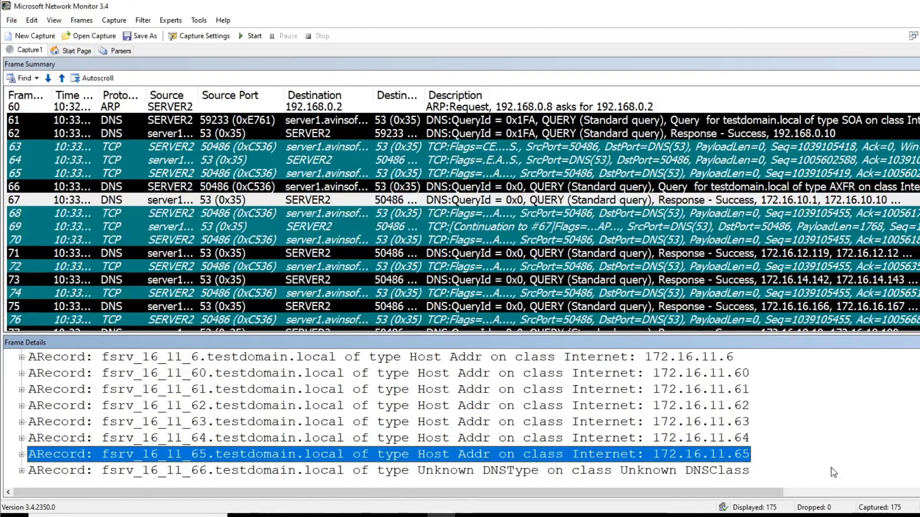
{"action": "left_click", "coordinate": [92, 240]}
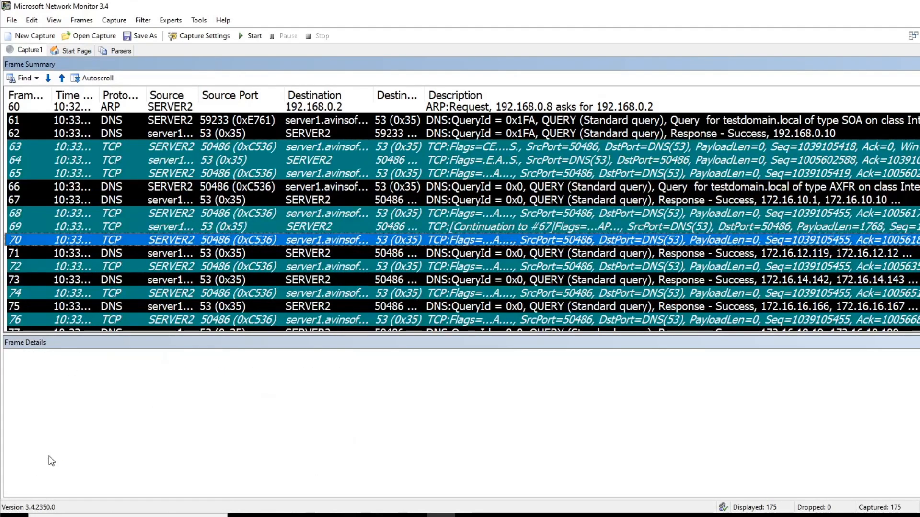
Step: Select response frame 71 and highlight its host record for 172.16.12.119
{"action": "key", "text": "Down"}
{"action": "scroll", "coordinate": [120, 440], "scroll_direction": "down", "scroll_amount": 2}
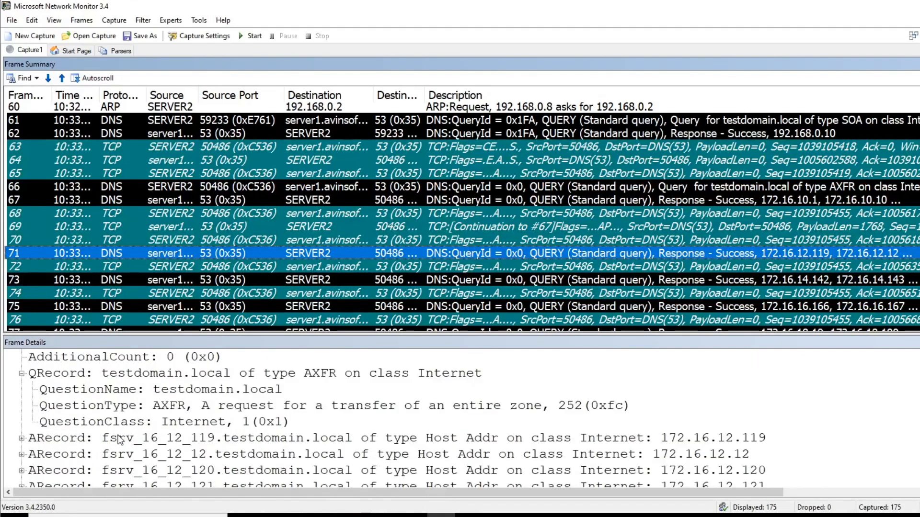
{"action": "left_click", "coordinate": [721, 439]}
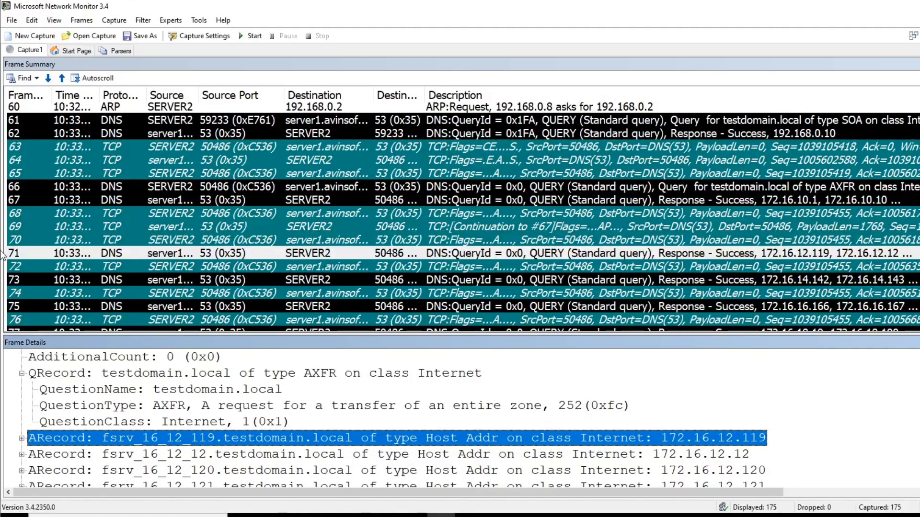
Step: Revisit frame 67's 172.16.11.65 host record, then view frame 69's host records
{"action": "left_click", "coordinate": [31, 198]}
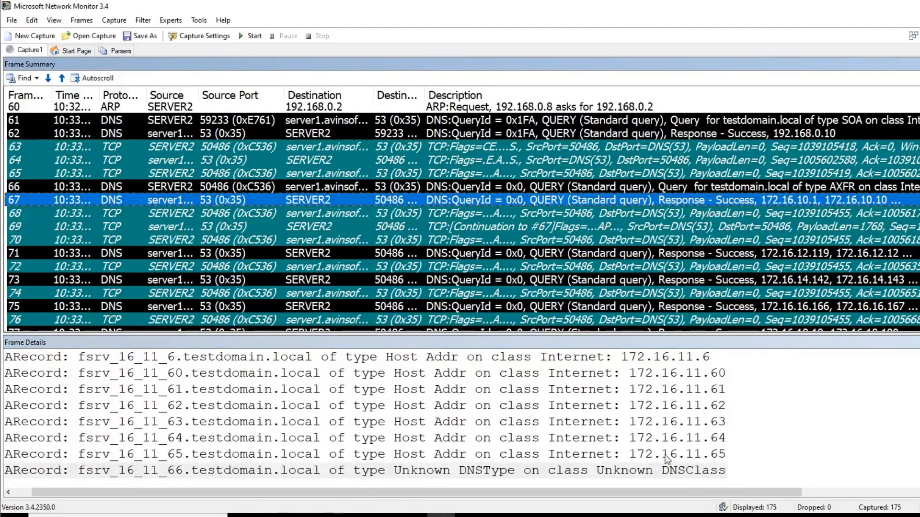
{"action": "left_click", "coordinate": [667, 458]}
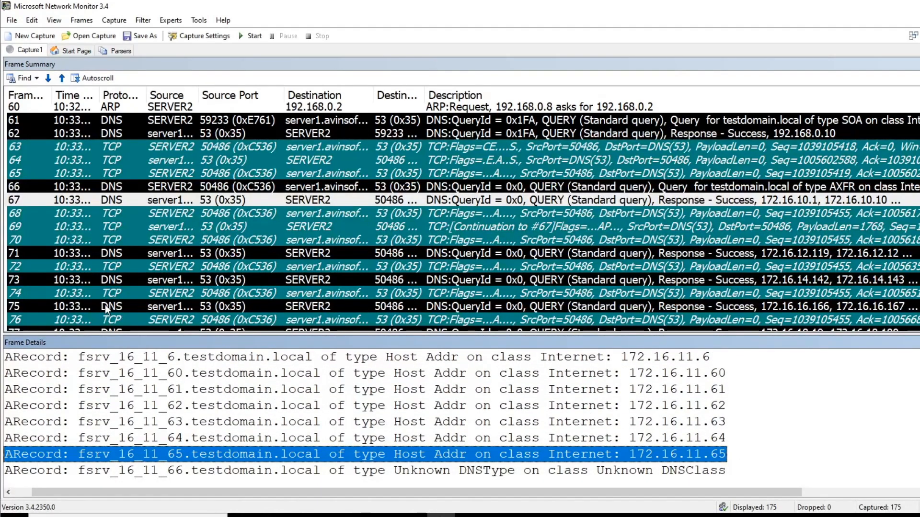
{"action": "left_click", "coordinate": [48, 228]}
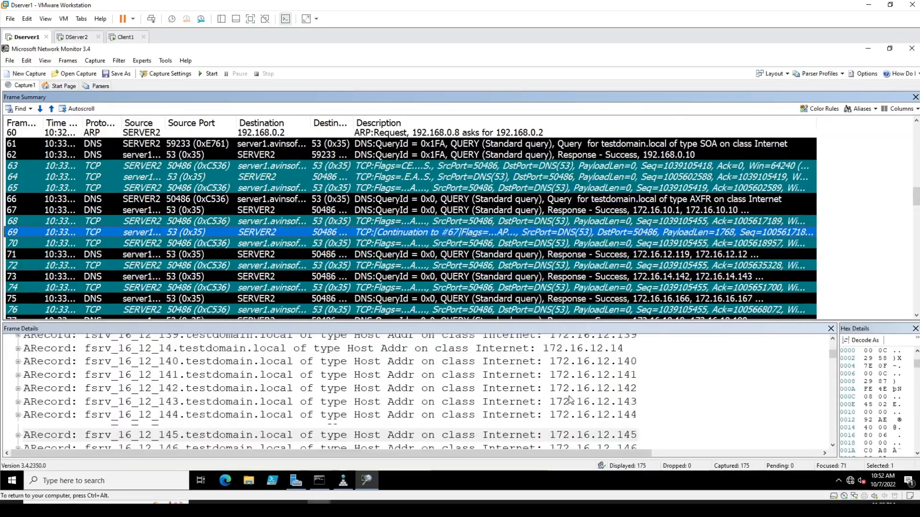
{"action": "scroll", "coordinate": [569, 399], "scroll_direction": "down", "scroll_amount": 20}
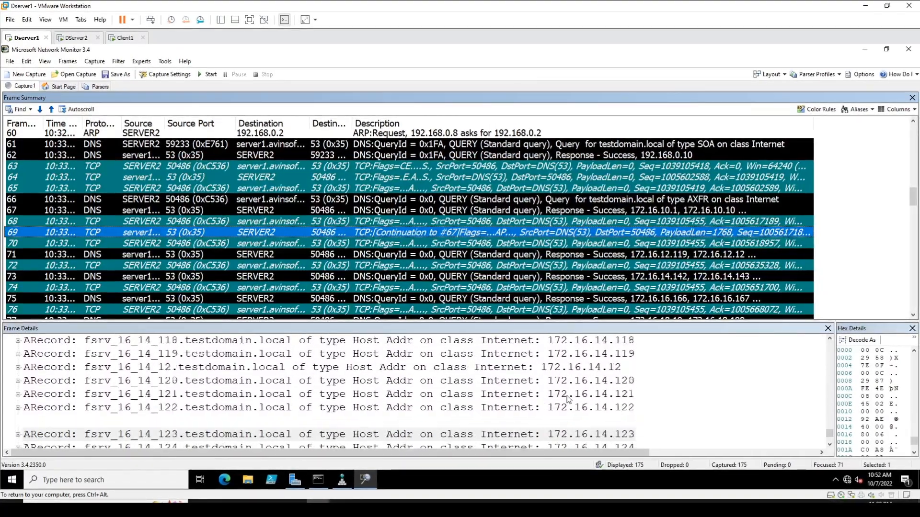
Step: Scroll through the host records of response frames 73 and 75
{"action": "scroll", "coordinate": [568, 399], "scroll_direction": "down", "scroll_amount": 20}
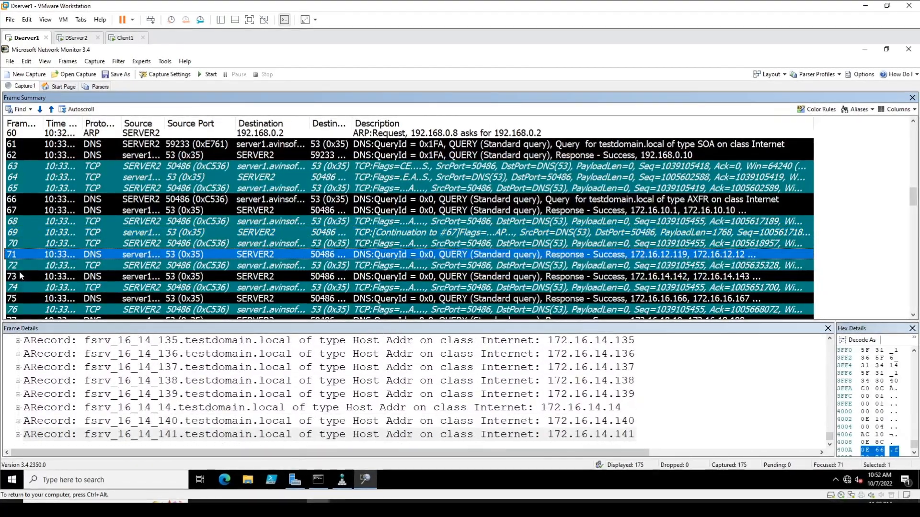
{"action": "scroll", "coordinate": [421, 414], "scroll_direction": "down", "scroll_amount": 15}
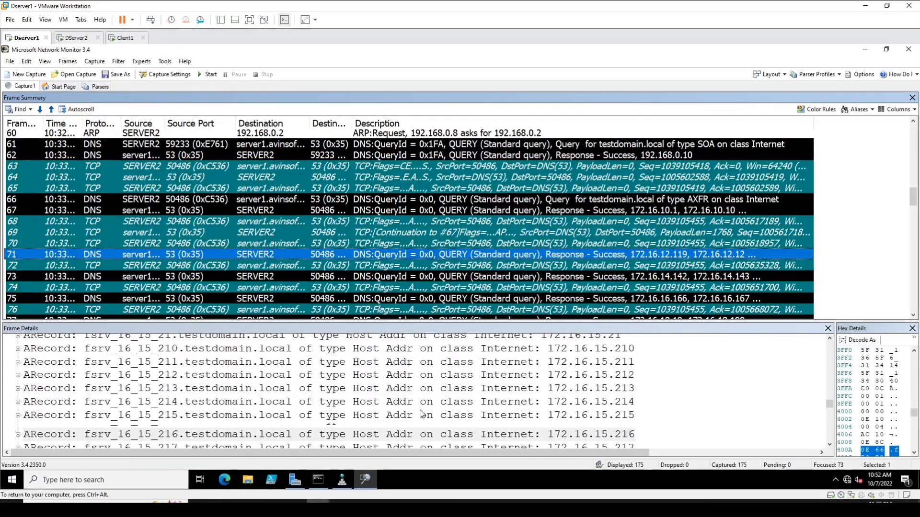
{"action": "left_click", "coordinate": [24, 276]}
{"action": "scroll", "coordinate": [505, 404], "scroll_direction": "down", "scroll_amount": 20}
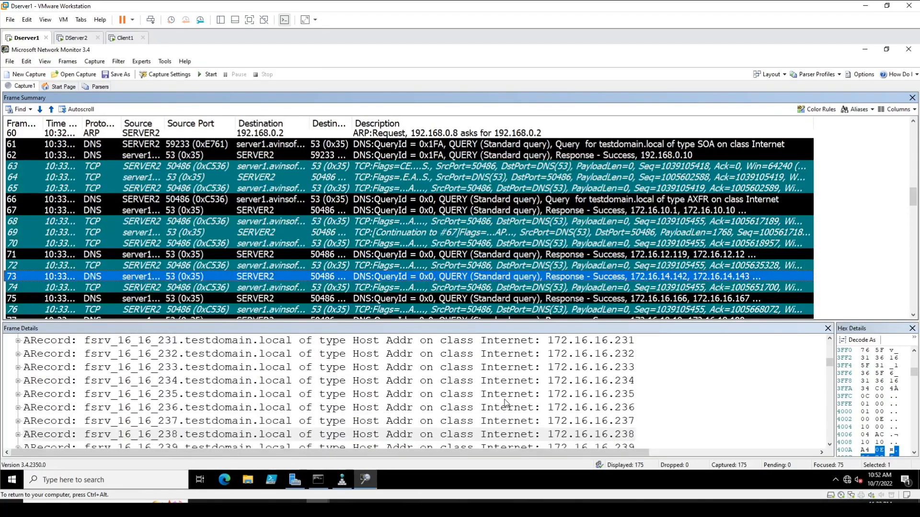
{"action": "key", "text": "Down"}
{"action": "key", "text": "Down"}
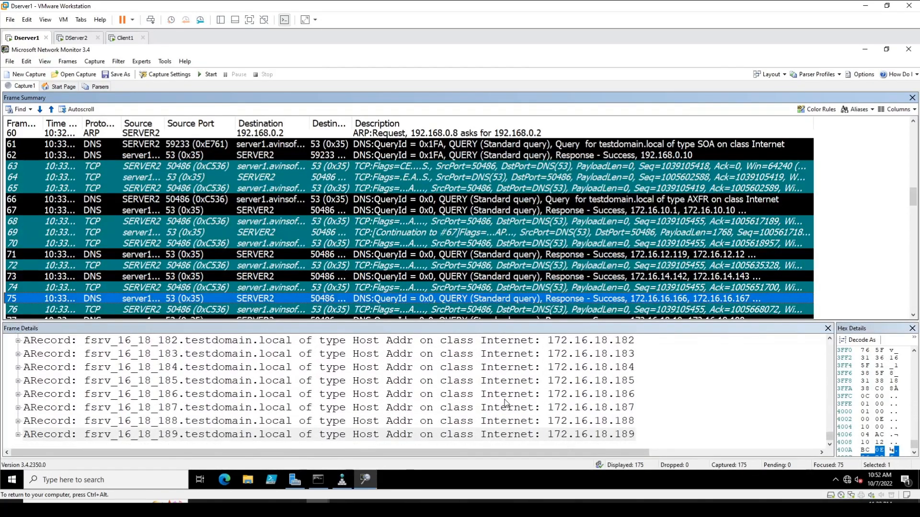
{"action": "scroll", "coordinate": [32, 243], "scroll_direction": "down", "scroll_amount": 2}
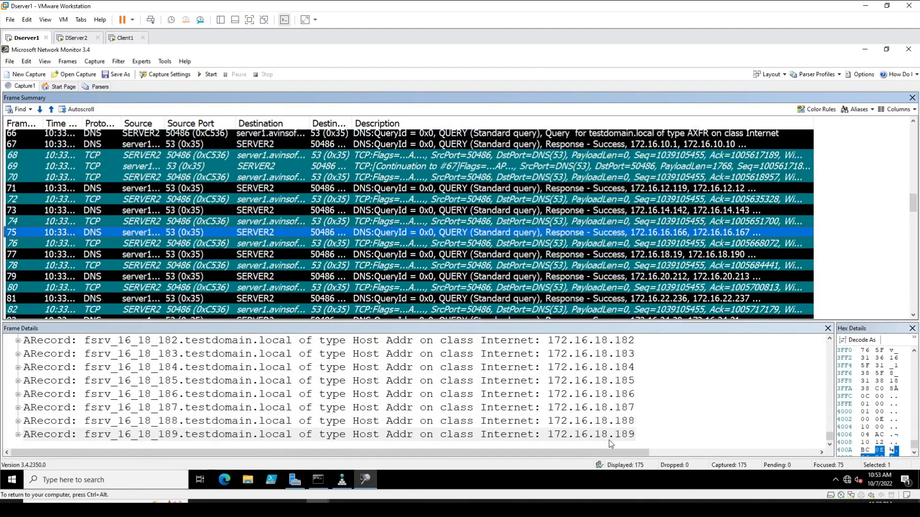
Step: Scroll through the host records of response frames 77 and 79
{"action": "left_click", "coordinate": [51, 253]}
{"action": "scroll", "coordinate": [433, 412], "scroll_direction": "down", "scroll_amount": 20}
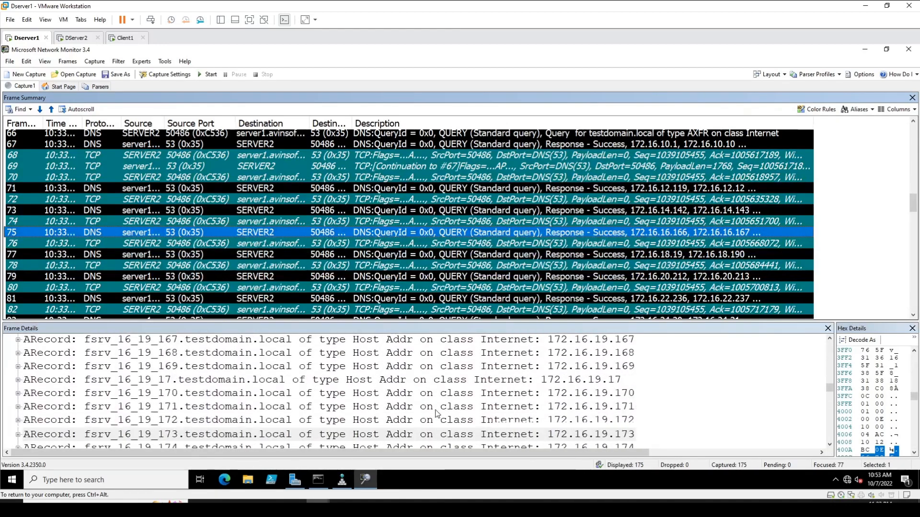
{"action": "scroll", "coordinate": [437, 413], "scroll_direction": "down", "scroll_amount": 20}
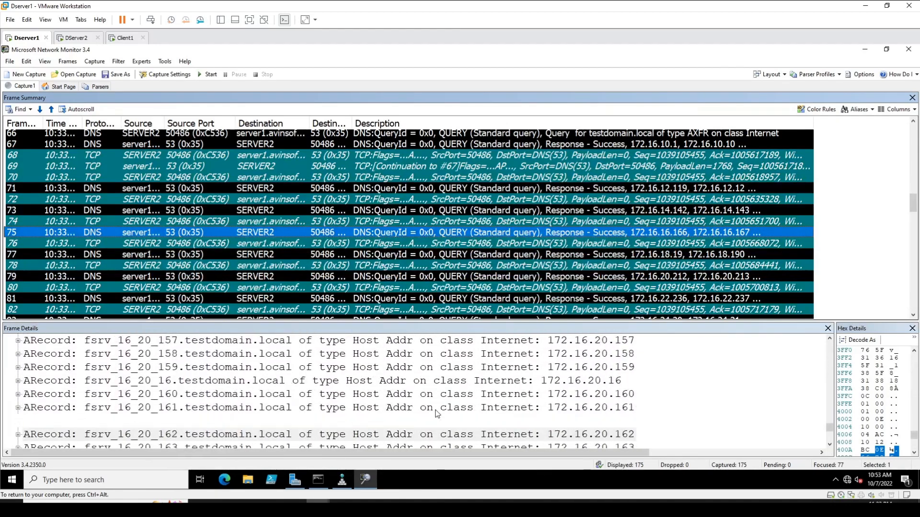
{"action": "left_click", "coordinate": [35, 274]}
{"action": "scroll", "coordinate": [347, 405], "scroll_direction": "down", "scroll_amount": 20}
{"action": "scroll", "coordinate": [346, 405], "scroll_direction": "down", "scroll_amount": 20}
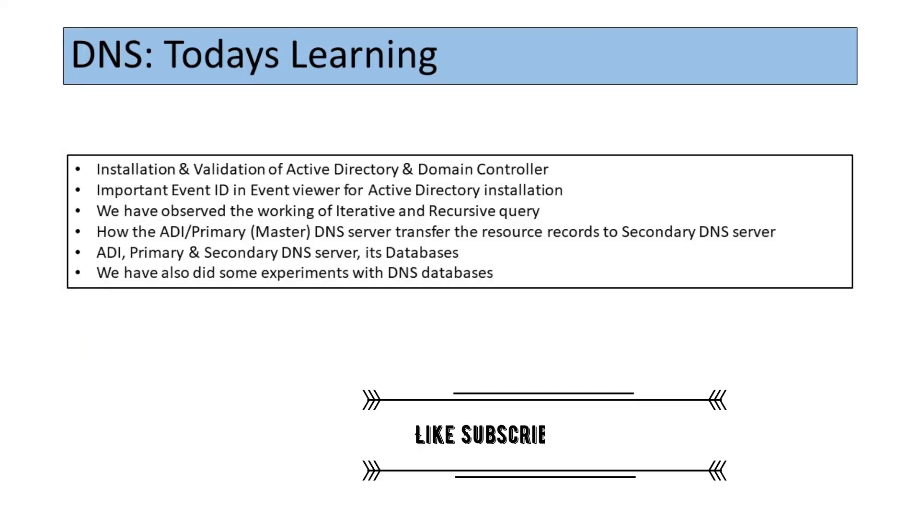